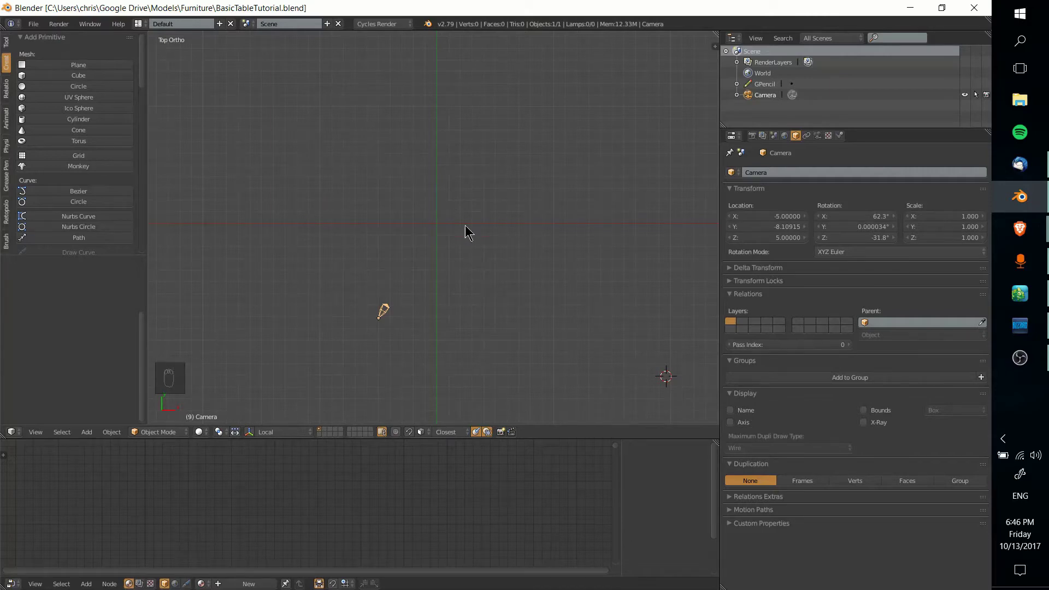
Reset the 3D cursor to the world origin and recentre the view on the camera-only scene.
{"action": "key", "text": "shift+c"}
{"action": "scroll", "coordinate": [445, 256], "scroll_direction": "down", "scroll_amount": 5}
{"action": "scroll", "coordinate": [445, 257], "scroll_direction": "up", "scroll_amount": 4}
{"action": "scroll", "coordinate": [445, 218], "scroll_direction": "down", "scroll_amount": 4}
{"action": "scroll", "coordinate": [434, 220], "scroll_direction": "down", "scroll_amount": 2}
{"action": "scroll", "coordinate": [572, 217], "scroll_direction": "up", "scroll_amount": 5}
{"action": "scroll", "coordinate": [319, 154], "scroll_direction": "up", "scroll_amount": 3}
{"action": "scroll", "coordinate": [320, 154], "scroll_direction": "down", "scroll_amount": 3}
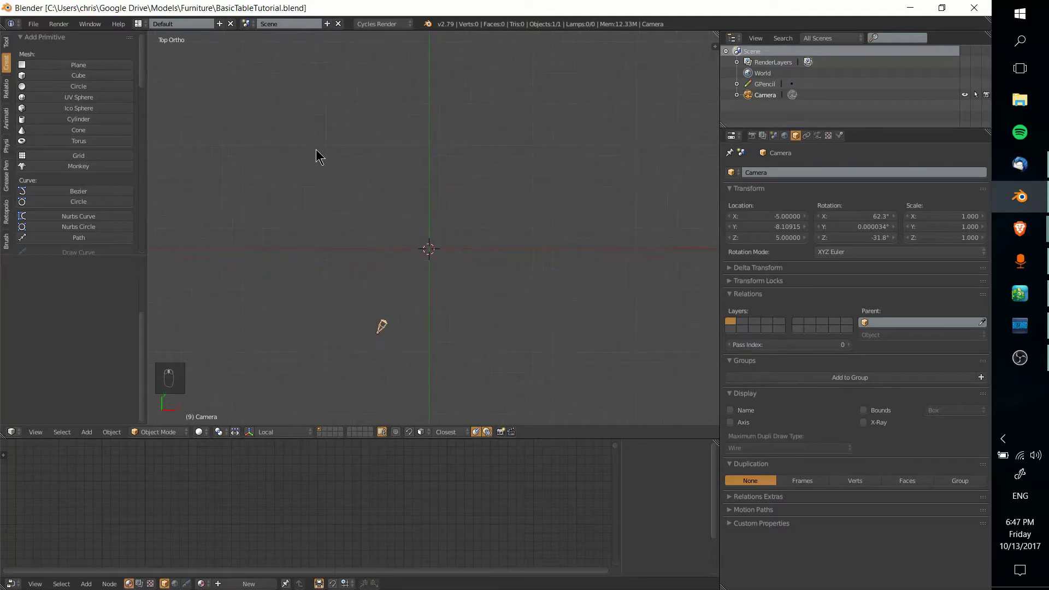
Add a 32-vertex cylinder of radius 1 and depth 2 at the origin, viewed obliquely.
{"action": "left_click", "coordinate": [76, 120]}
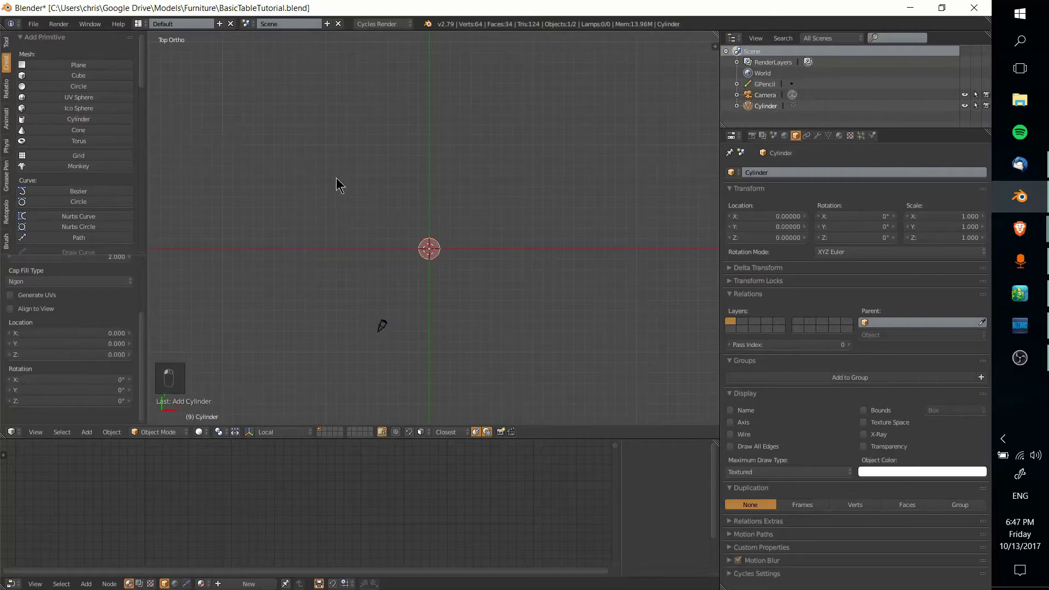
{"action": "scroll", "coordinate": [462, 267], "scroll_direction": "up", "scroll_amount": 5}
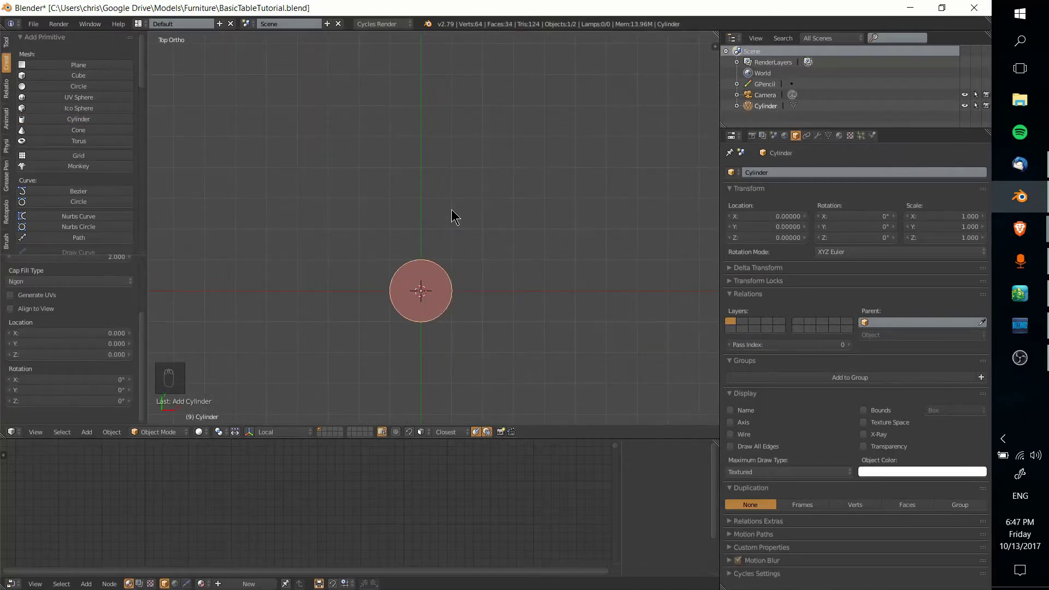
{"action": "middle_click_drag", "start_coordinate": [452, 214], "coordinate": [470, 291]}
{"action": "scroll", "coordinate": [464, 232], "scroll_direction": "down", "scroll_amount": 3}
{"action": "middle_click_drag", "start_coordinate": [464, 231], "coordinate": [721, 208]}
{"action": "scroll", "coordinate": [429, 287], "scroll_direction": "up", "scroll_amount": 3}
{"action": "scroll", "coordinate": [474, 310], "scroll_direction": "down", "scroll_amount": 2}
{"action": "scroll", "coordinate": [487, 304], "scroll_direction": "up", "scroll_amount": 3}
Narrow the Properties area and tool shelf to widen the 3D view, keeping its header.
{"action": "left_click_drag", "start_coordinate": [720, 208], "coordinate": [880, 213]}
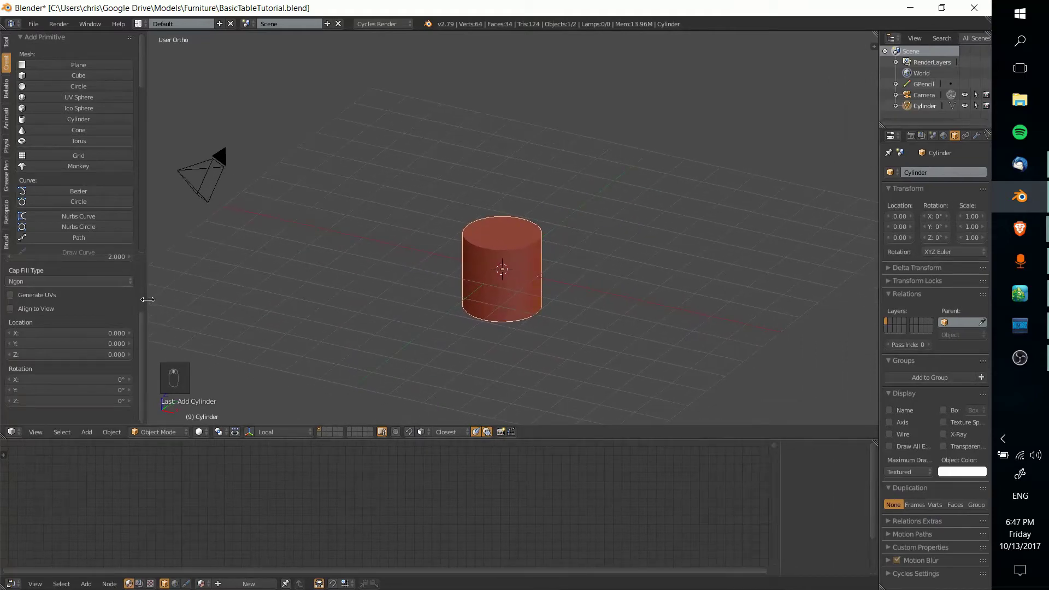
{"action": "left_click_drag", "start_coordinate": [143, 308], "coordinate": [125, 309]}
{"action": "left_click_drag", "start_coordinate": [553, 426], "coordinate": [553, 432]}
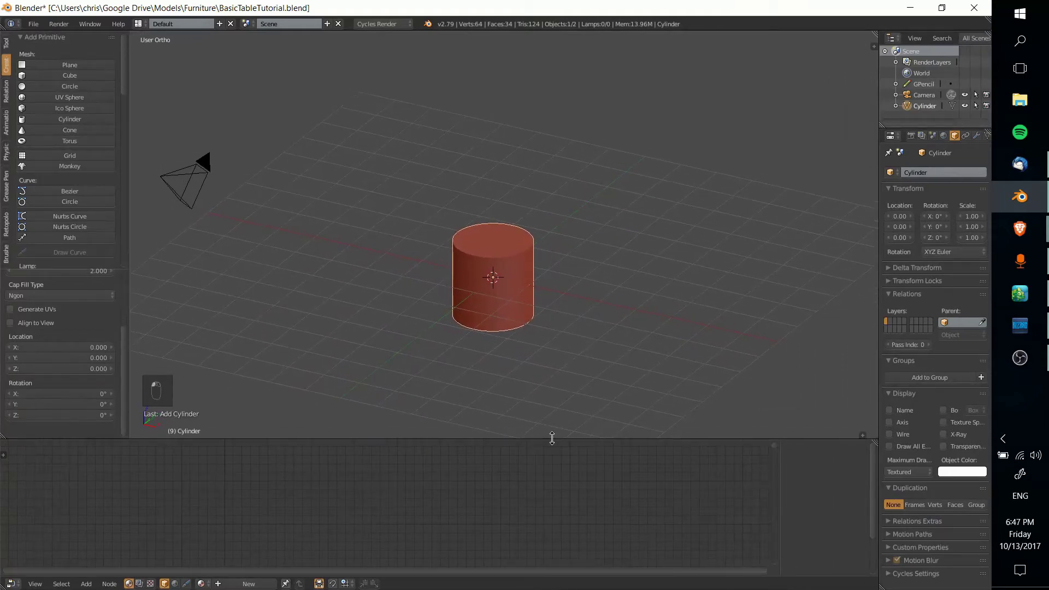
{"action": "left_click", "coordinate": [863, 436]}
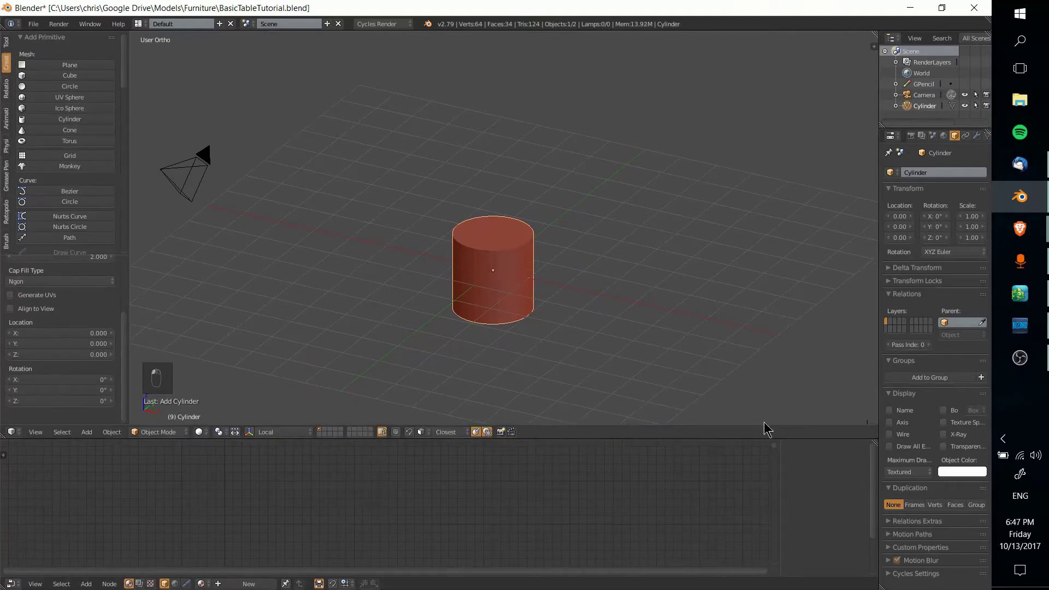
Zoom and orbit around the cylinder to a near side view.
{"action": "scroll", "coordinate": [664, 347], "scroll_direction": "up", "scroll_amount": 3}
{"action": "middle_click_drag", "start_coordinate": [663, 347], "coordinate": [539, 313]}
{"action": "scroll", "coordinate": [609, 363], "scroll_direction": "down", "scroll_amount": 1}
{"action": "scroll", "coordinate": [510, 307], "scroll_direction": "down", "scroll_amount": 3}
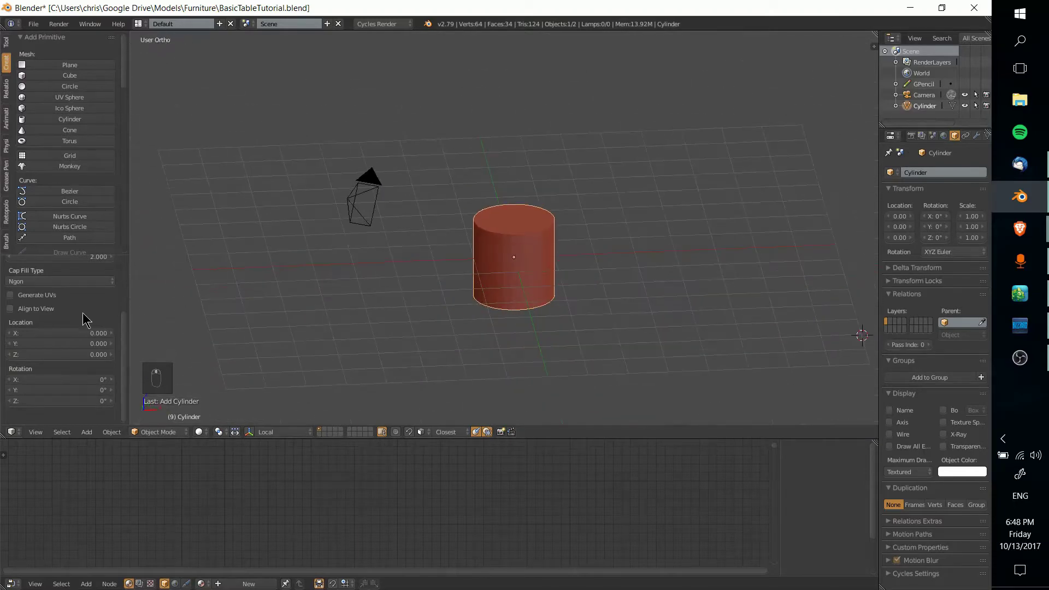
{"action": "scroll", "coordinate": [86, 328], "scroll_direction": "up", "scroll_amount": 3}
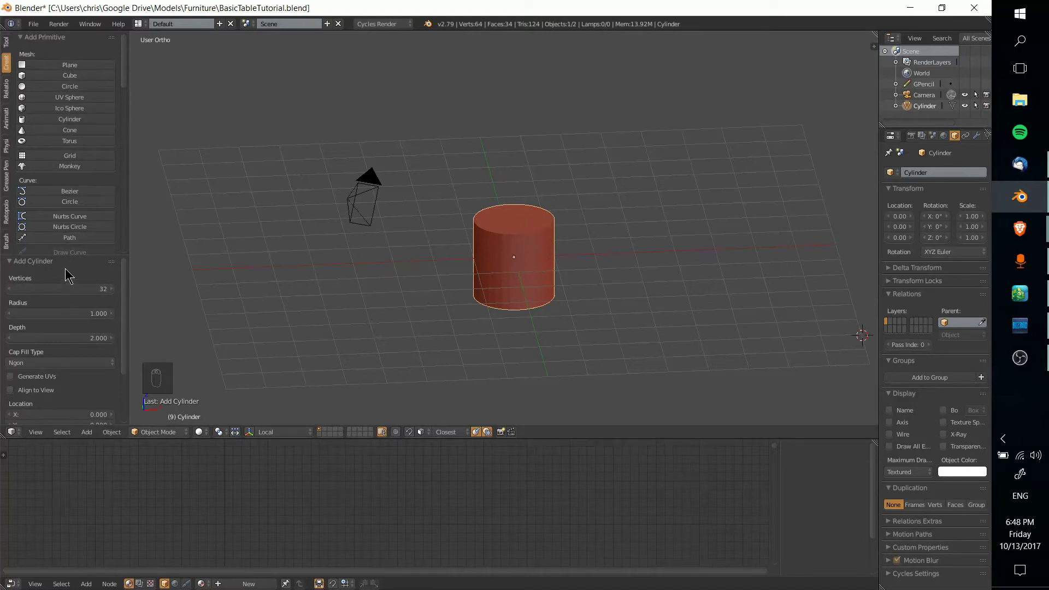
{"action": "scroll", "coordinate": [66, 279], "scroll_direction": "down", "scroll_amount": 1}
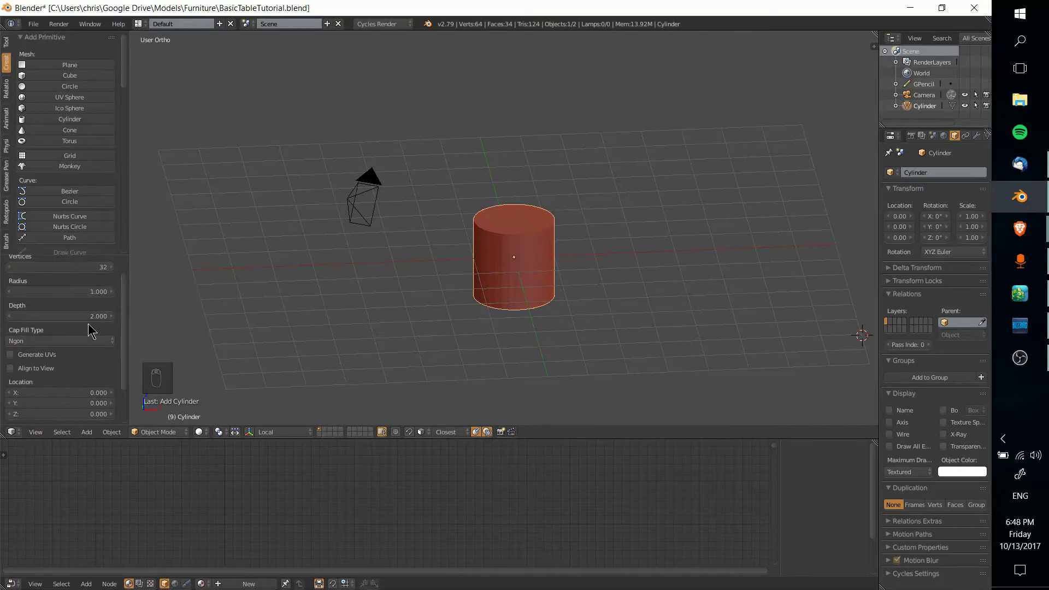
{"action": "scroll", "coordinate": [91, 327], "scroll_direction": "up", "scroll_amount": 1}
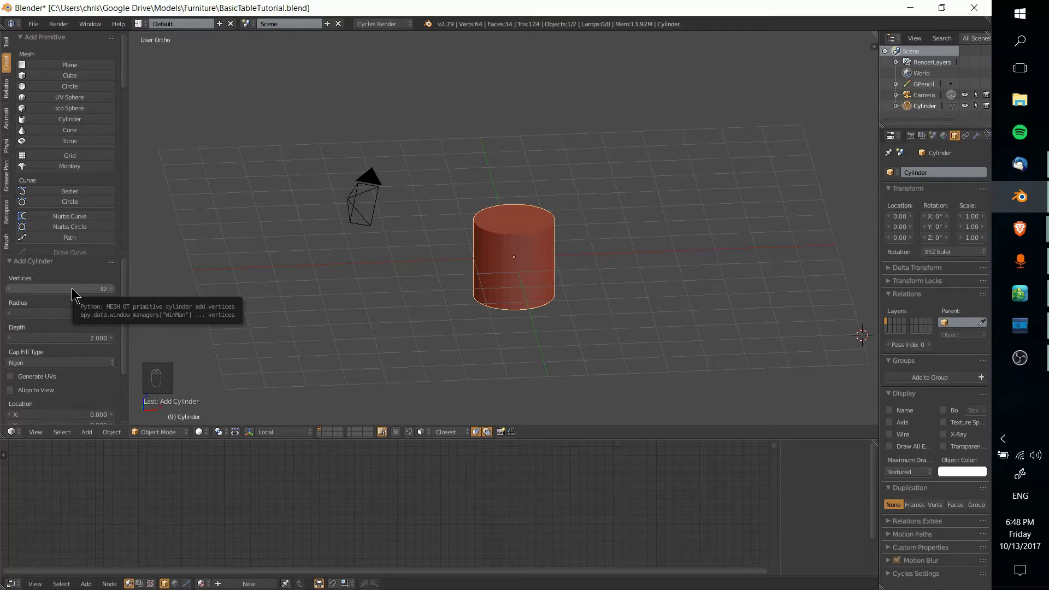
{"action": "scroll", "coordinate": [525, 339], "scroll_direction": "up", "scroll_amount": 1}
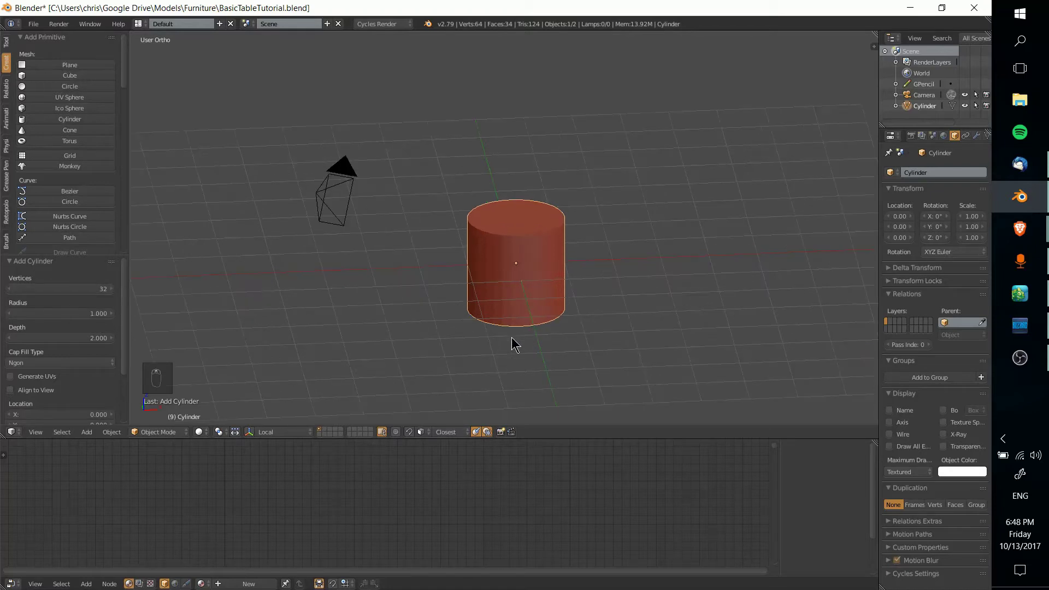
{"action": "scroll", "coordinate": [54, 361], "scroll_direction": "down", "scroll_amount": 3}
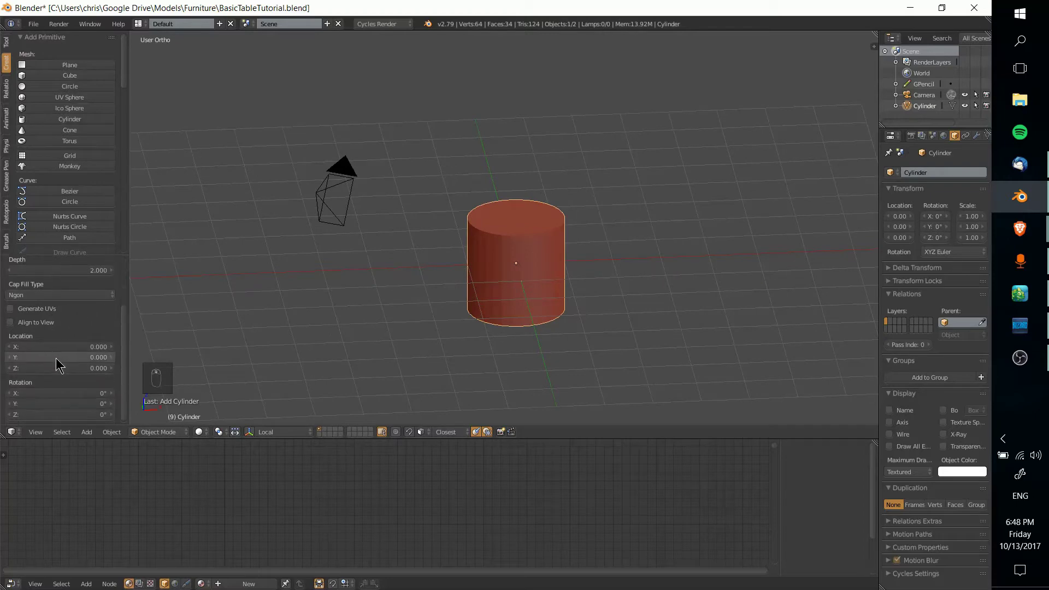
{"action": "middle_click_drag", "start_coordinate": [611, 332], "coordinate": [596, 350], "text": "shift"}
{"action": "scroll", "coordinate": [686, 298], "scroll_direction": "up", "scroll_amount": 3}
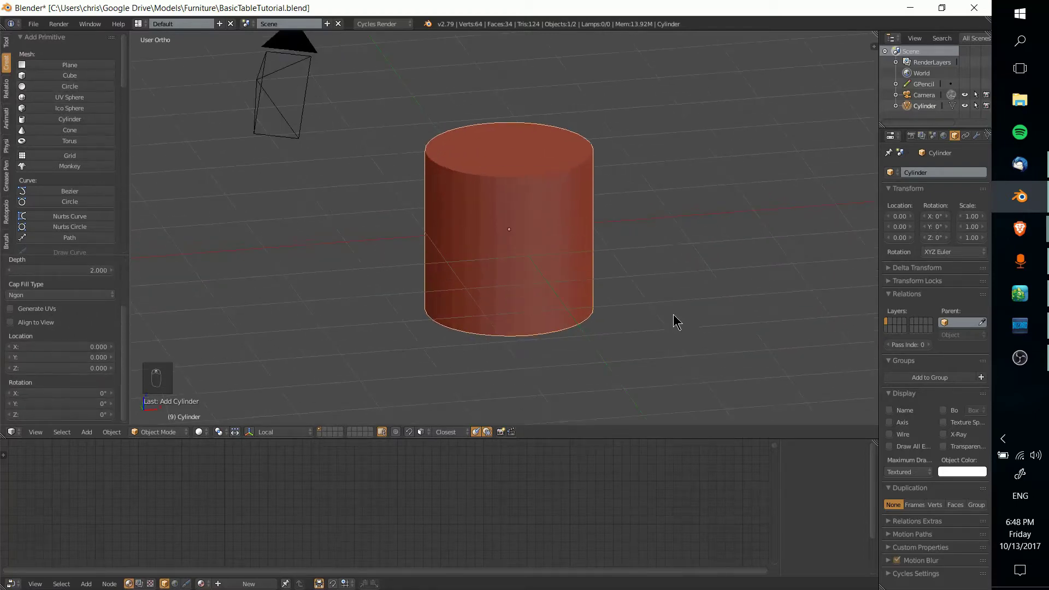
{"action": "middle_click_drag", "start_coordinate": [670, 311], "coordinate": [645, 268]}
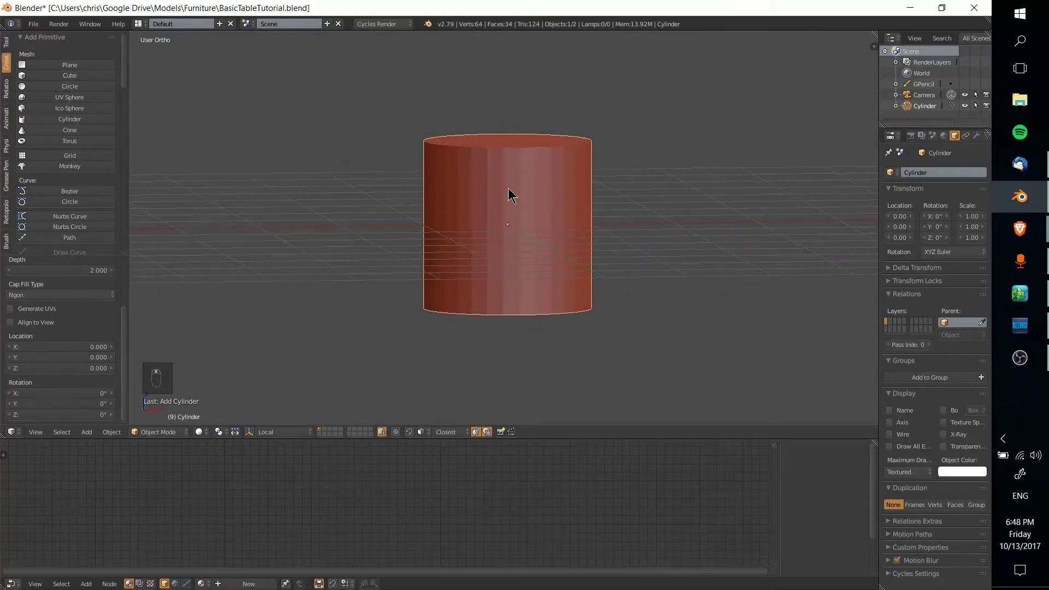
In Edit Mode, deselect all and box-select the cylinder's side and bottom faces.
{"action": "key", "text": "Tab"}
{"action": "middle_click_drag", "start_coordinate": [585, 233], "coordinate": [584, 222]}
{"action": "key", "text": "a"}
{"action": "key", "text": "a"}
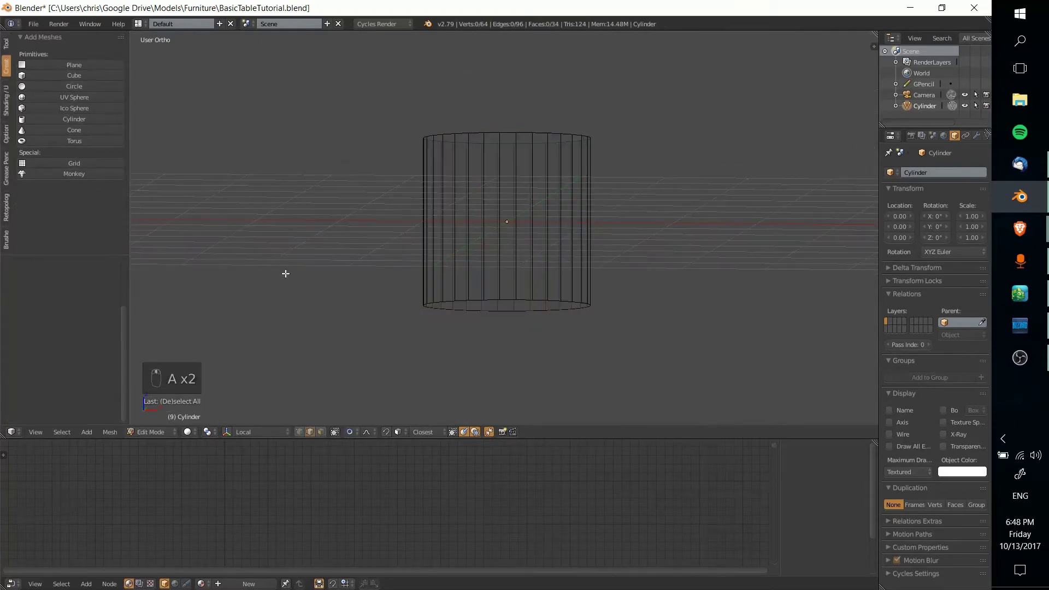
{"action": "middle_click_drag", "start_coordinate": [279, 279], "coordinate": [330, 412]}
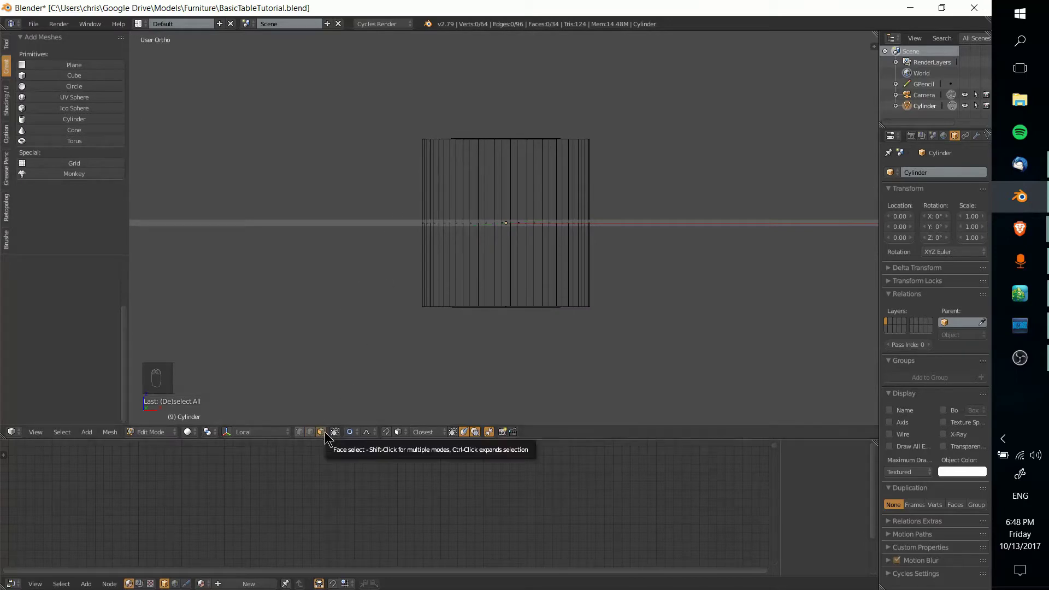
{"action": "key", "text": "b"}
{"action": "left_click_drag", "start_coordinate": [377, 179], "coordinate": [660, 372]}
{"action": "middle_click_drag", "start_coordinate": [521, 173], "coordinate": [532, 110]}
Delete the selected faces, leaving only the cylinder's flat circular top face.
{"action": "key", "text": "Delete"}
{"action": "key", "text": "Down"}
{"action": "key", "text": "Down"}
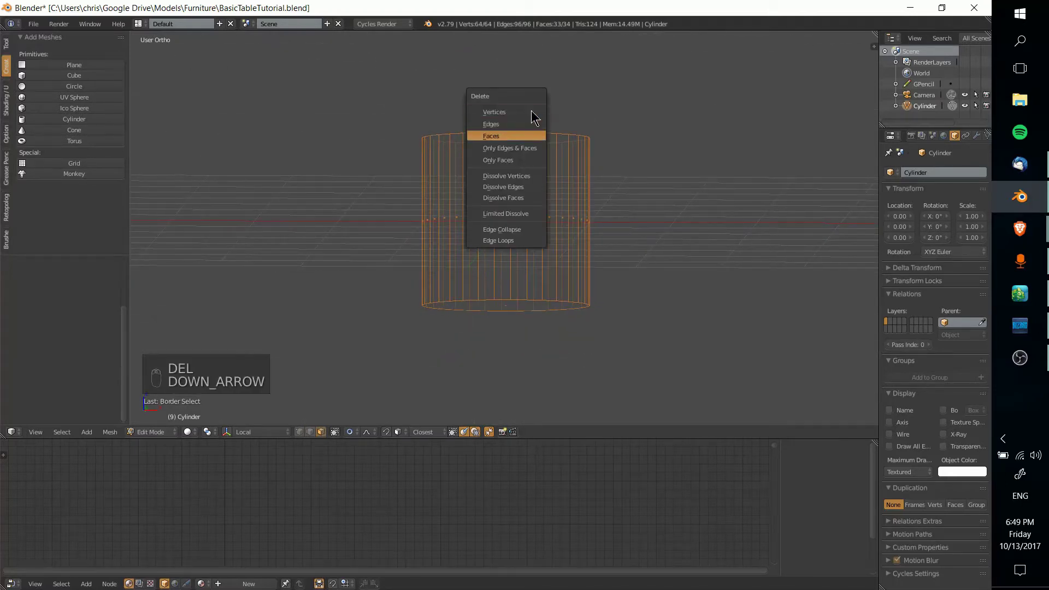
{"action": "key", "text": "Return"}
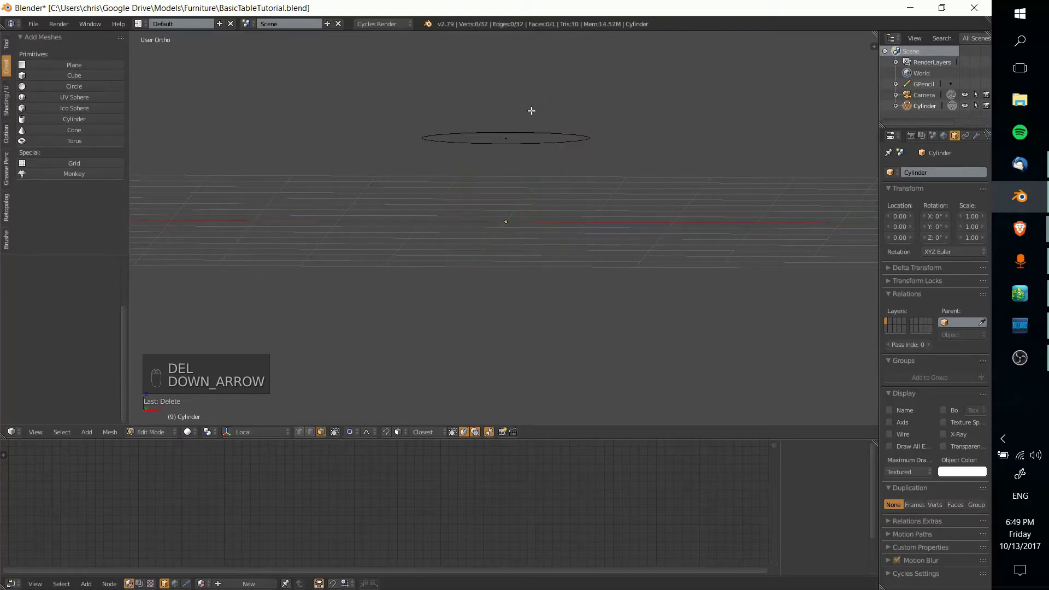
{"action": "middle_click_drag", "start_coordinate": [530, 108], "coordinate": [552, 147]}
{"action": "middle_click_drag", "start_coordinate": [477, 176], "coordinate": [536, 253]}
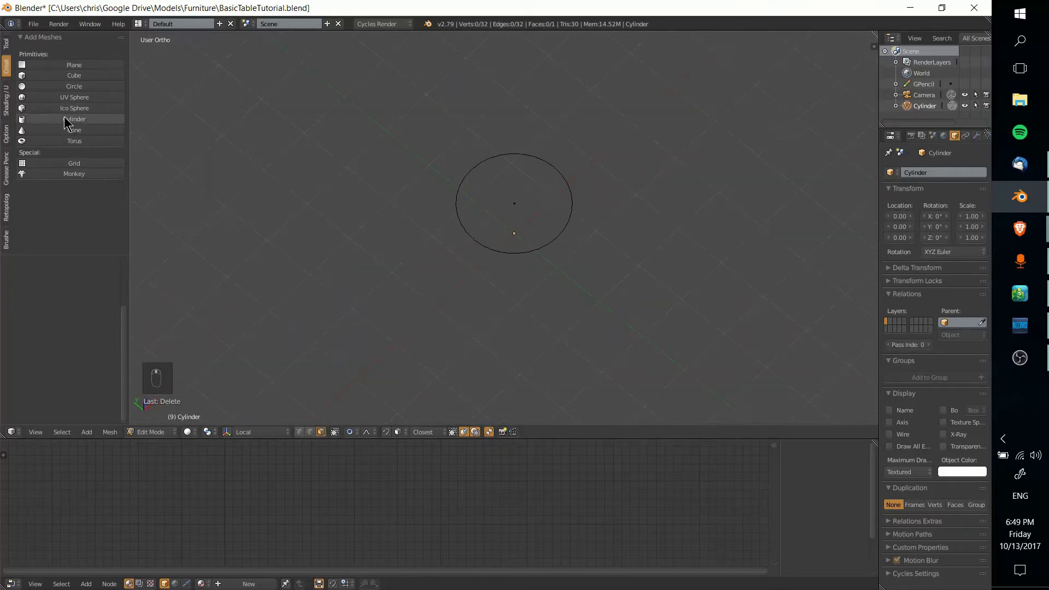
{"action": "scroll", "coordinate": [545, 129], "scroll_direction": "up", "scroll_amount": 3}
Toggle modes and orbit to inspect the remaining circular face from several angles.
{"action": "key", "text": "Tab"}
{"action": "key", "text": "Tab"}
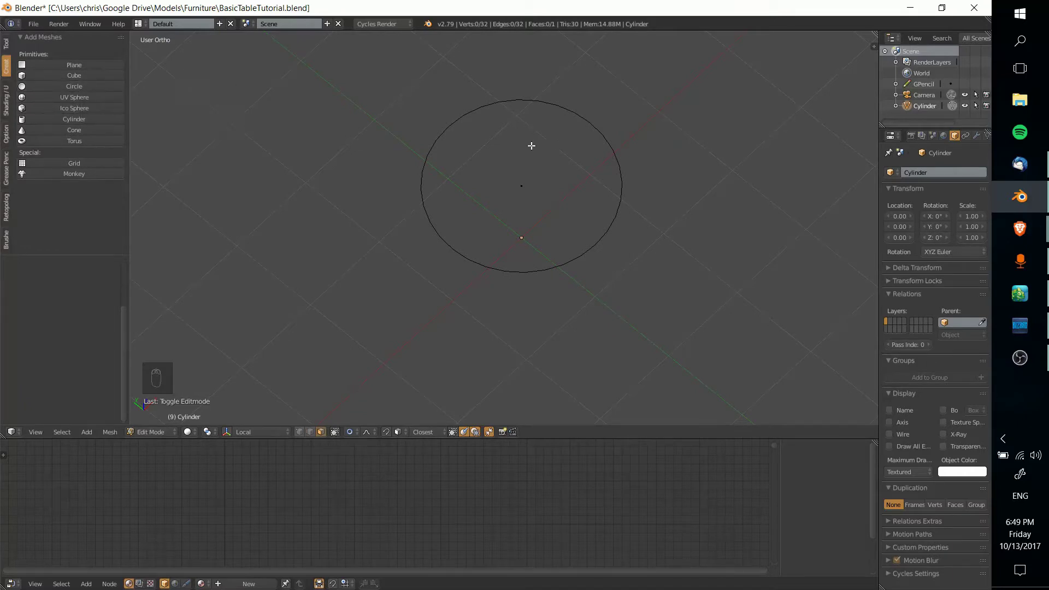
{"action": "middle_click_drag", "start_coordinate": [534, 149], "coordinate": [539, 264]}
{"action": "scroll", "coordinate": [539, 264], "scroll_direction": "down", "scroll_amount": 4}
{"action": "middle_click_drag", "start_coordinate": [520, 215], "coordinate": [529, 193]}
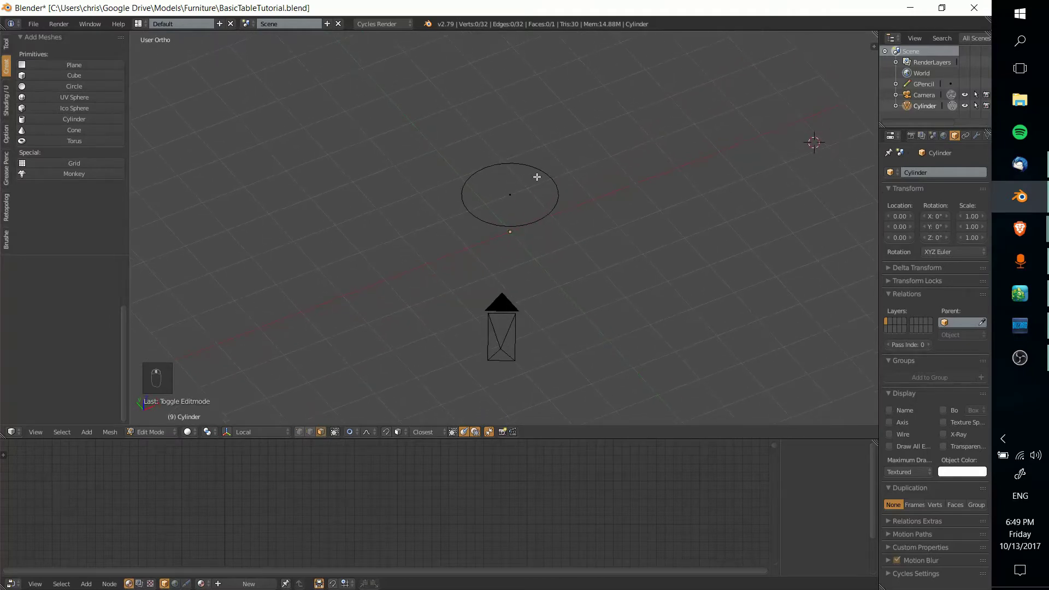
{"action": "scroll", "coordinate": [565, 218], "scroll_direction": "up", "scroll_amount": 4}
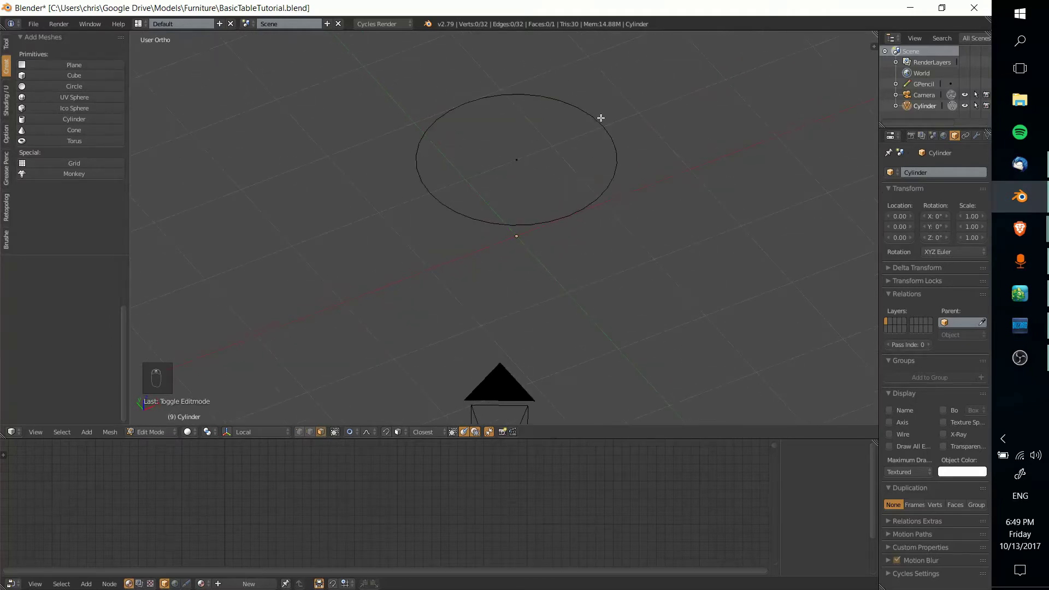
{"action": "middle_click_drag", "start_coordinate": [637, 204], "coordinate": [534, 182]}
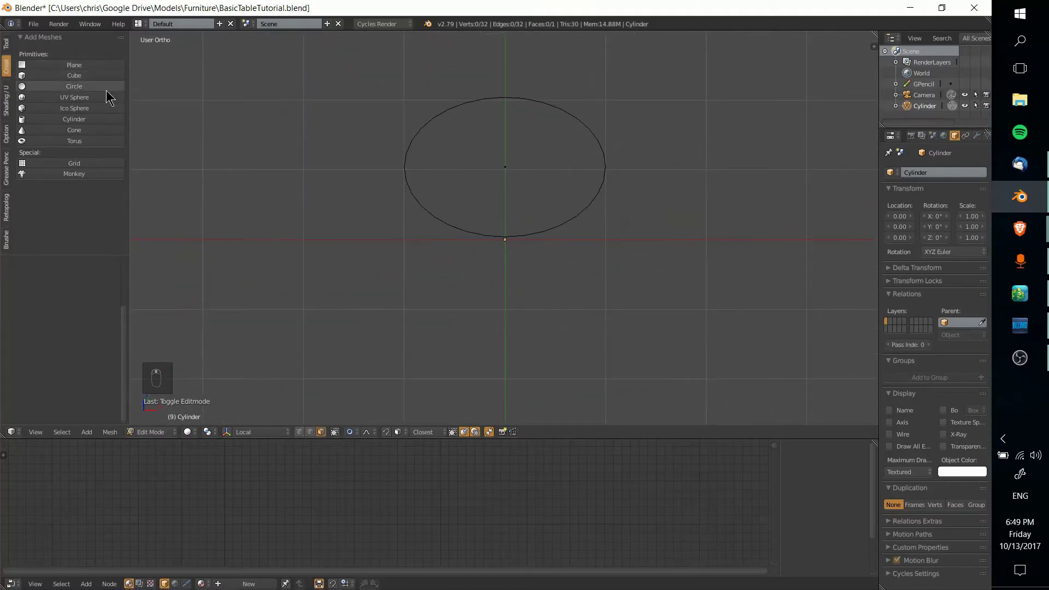
Delete the cylinder object and switch to top orthographic view with the cursor at origin.
{"action": "key", "text": "Tab"}
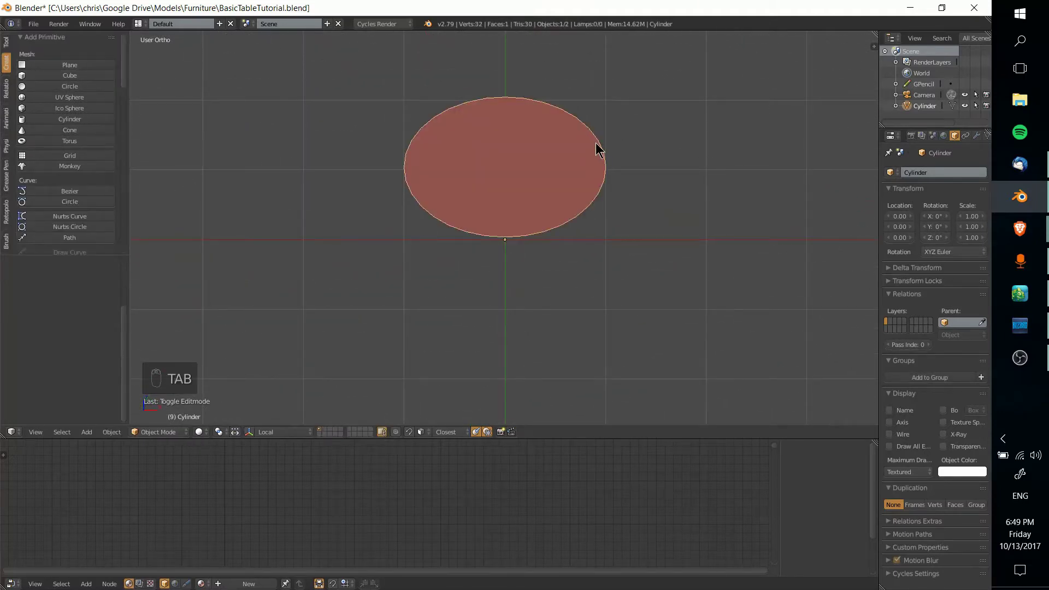
{"action": "key", "text": "Delete"}
{"action": "left_click", "coordinate": [596, 144]}
{"action": "key", "text": "KP_7"}
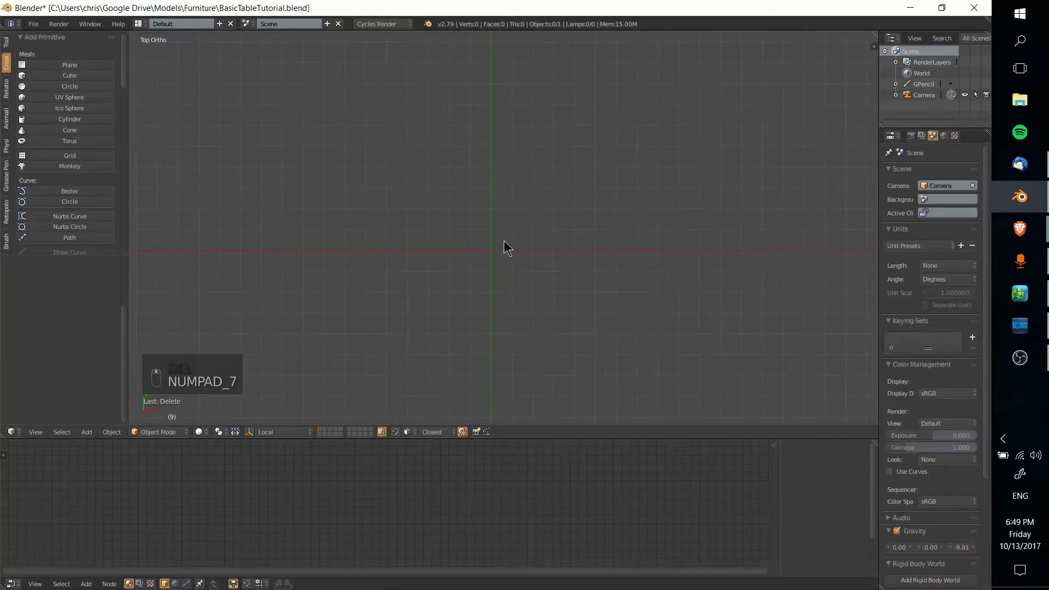
{"action": "scroll", "coordinate": [568, 201], "scroll_direction": "up", "scroll_amount": 4}
{"action": "key", "text": "shift+c"}
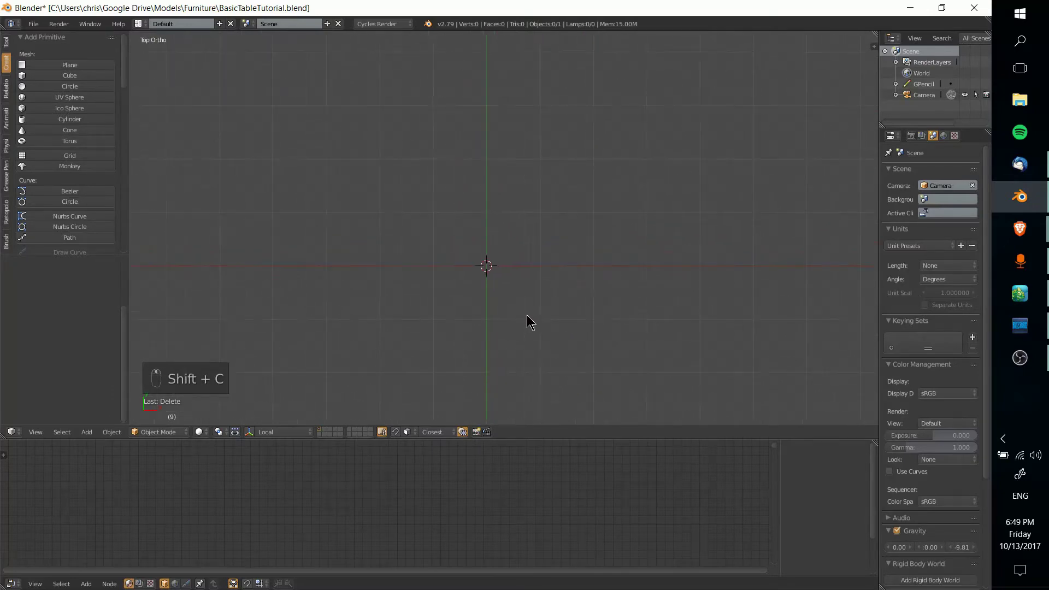
Add a mesh circle at the origin and set its vertex count to 8.
{"action": "left_click", "coordinate": [70, 86]}
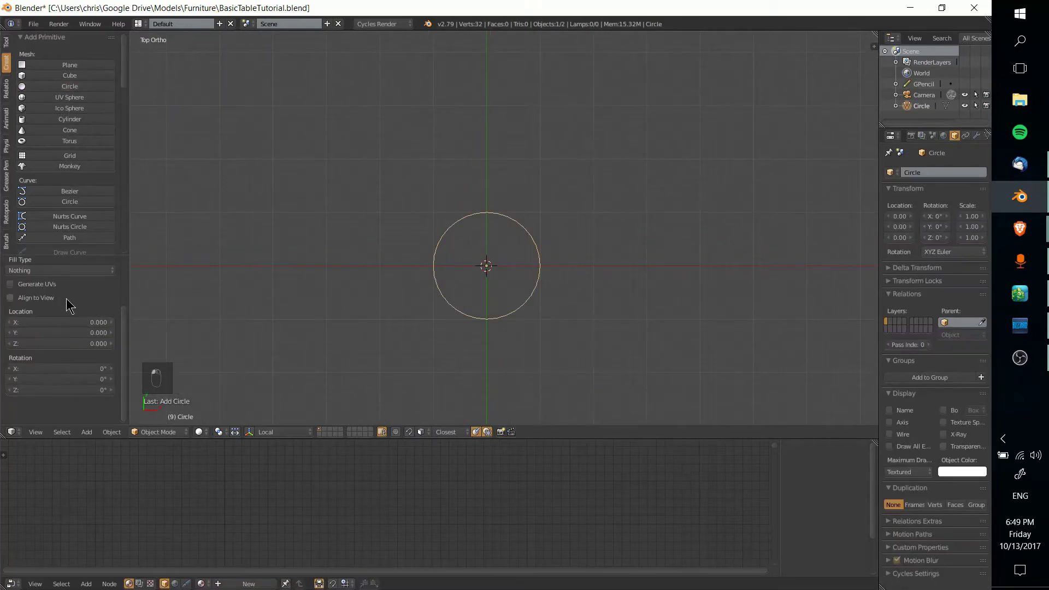
{"action": "scroll", "coordinate": [74, 305], "scroll_direction": "up", "scroll_amount": 3}
{"action": "left_click_drag", "start_coordinate": [71, 290], "coordinate": [59, 290]}
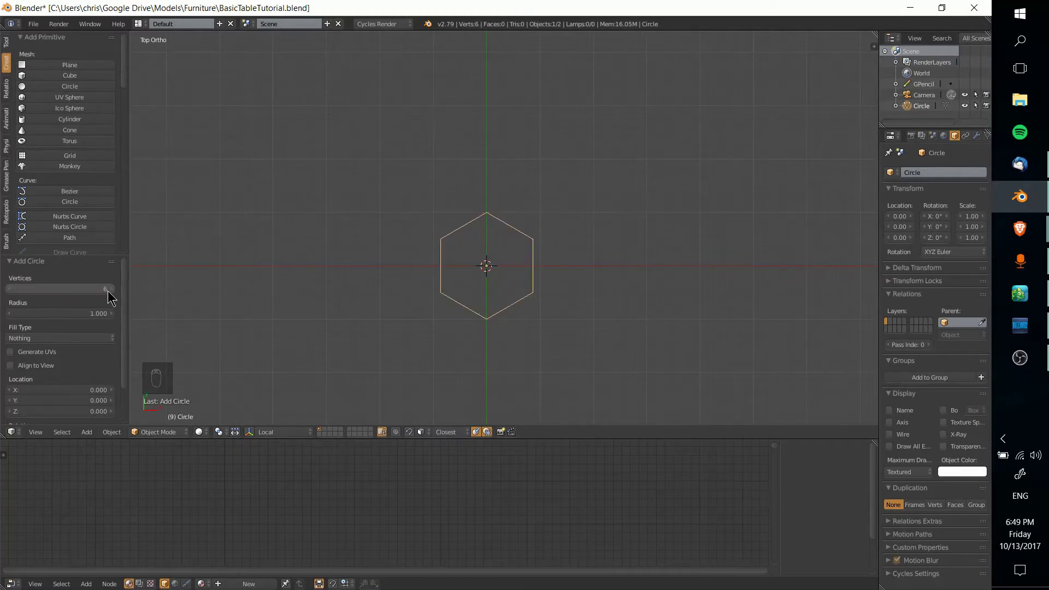
{"action": "left_click", "coordinate": [112, 289]}
{"action": "left_click", "coordinate": [112, 289]}
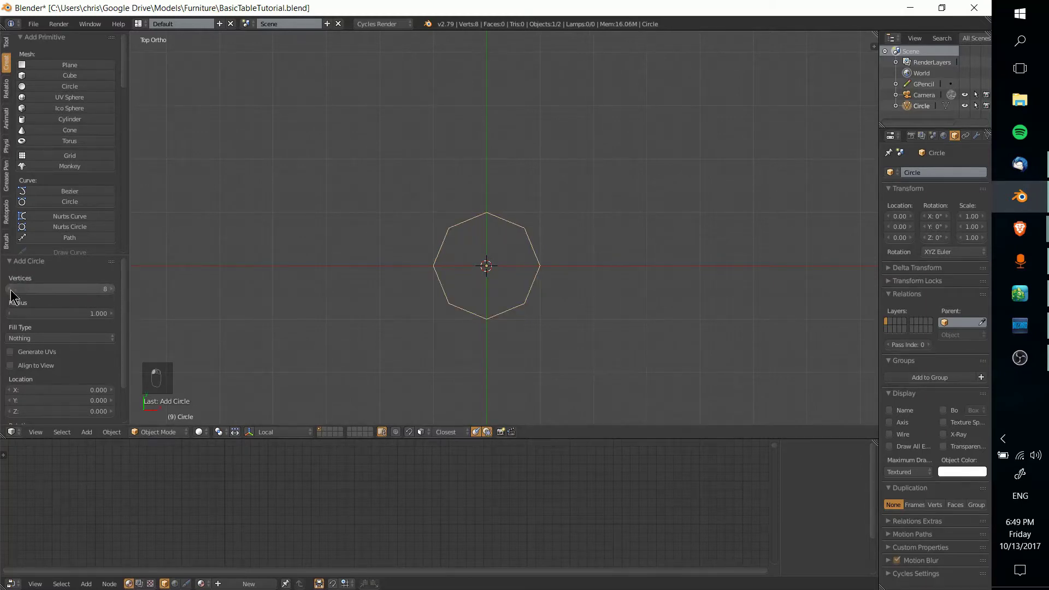
{"action": "scroll", "coordinate": [508, 255], "scroll_direction": "down", "scroll_amount": 2}
{"action": "scroll", "coordinate": [489, 235], "scroll_direction": "up", "scroll_amount": 2}
{"action": "scroll", "coordinate": [491, 212], "scroll_direction": "down", "scroll_amount": 3, "text": "shift"}
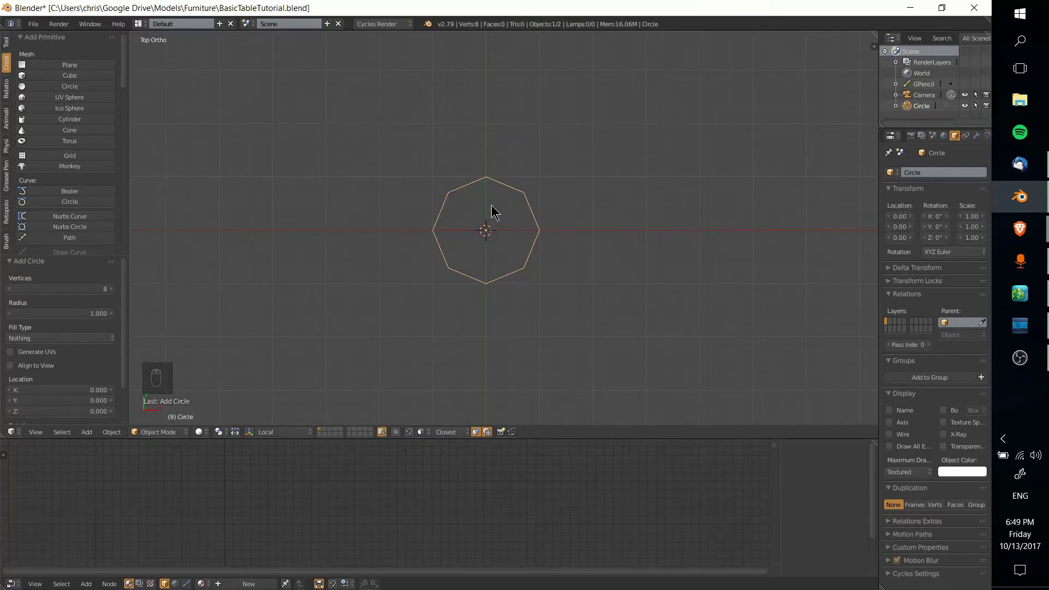
Raise the octagon along Z to a height of 1.616.
{"action": "scroll", "coordinate": [546, 253], "scroll_direction": "down", "scroll_amount": 4}
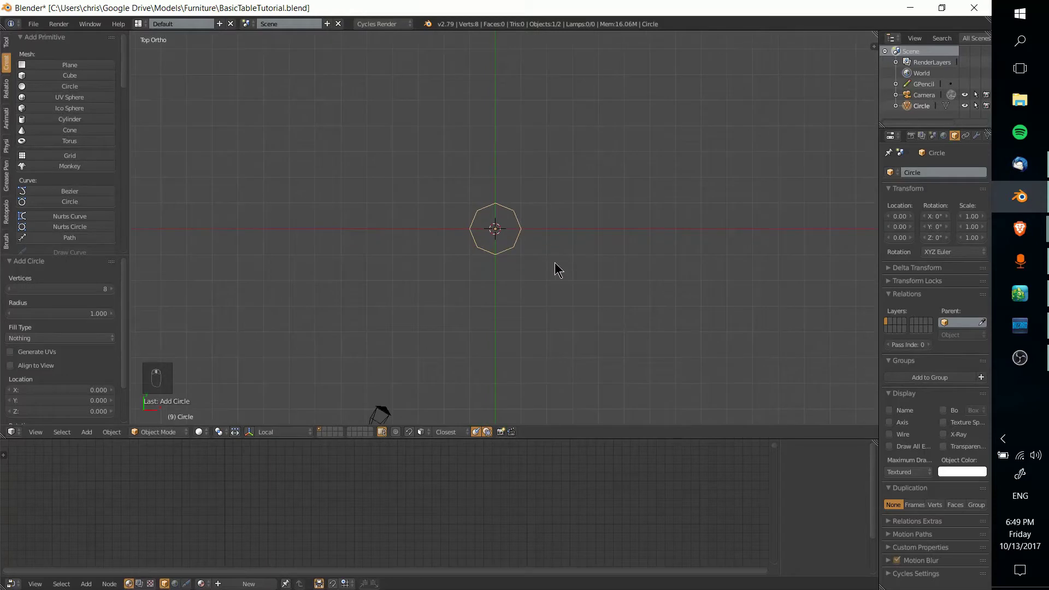
{"action": "middle_click_drag", "start_coordinate": [555, 269], "coordinate": [560, 301]}
{"action": "scroll", "coordinate": [551, 274], "scroll_direction": "up", "scroll_amount": 5}
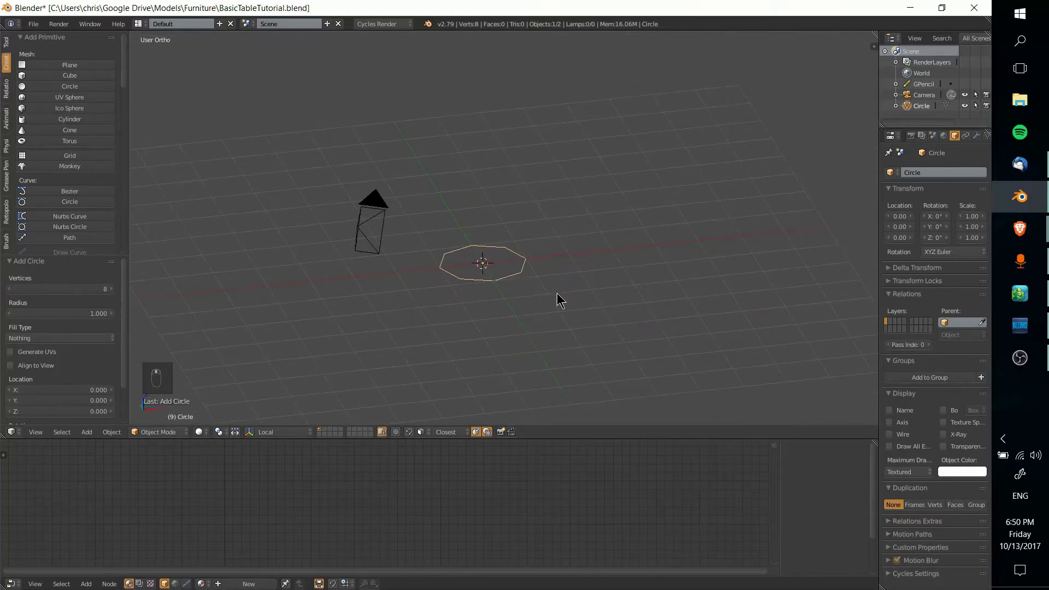
{"action": "key", "text": "g"}
{"action": "key", "text": "z"}
{"action": "left_click", "coordinate": [564, 236]}
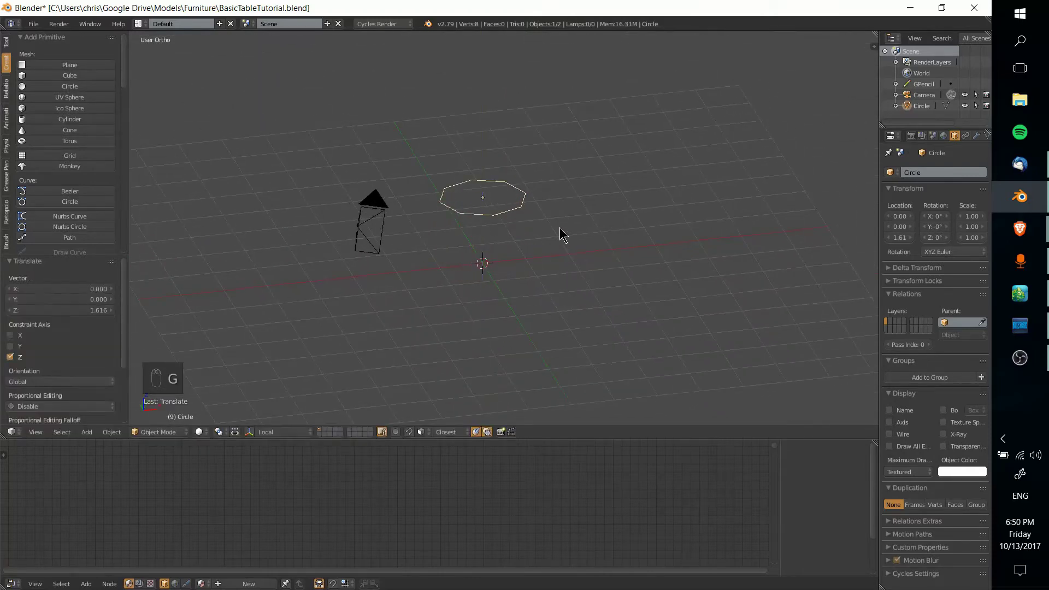
{"action": "middle_click_drag", "start_coordinate": [499, 272], "coordinate": [455, 306]}
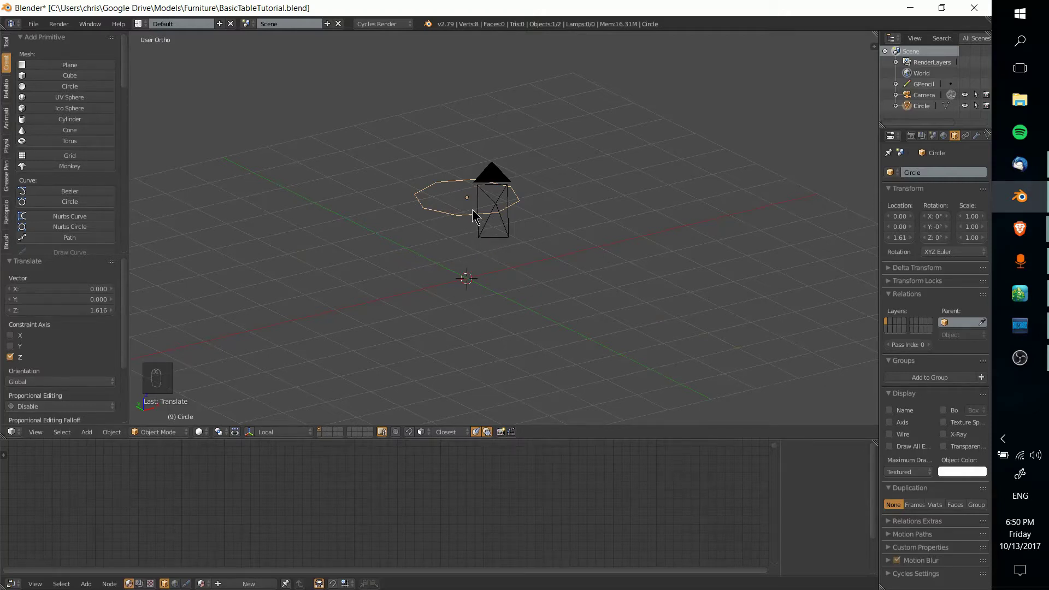
{"action": "middle_click_drag", "start_coordinate": [483, 232], "coordinate": [510, 242]}
In top view, place the 3D cursor inside the octagon's lower-right area.
{"action": "key", "text": "KP_7"}
{"action": "middle_click_drag", "start_coordinate": [523, 248], "coordinate": [491, 293], "text": "shift"}
{"action": "scroll", "coordinate": [491, 295], "scroll_direction": "up", "scroll_amount": 5}
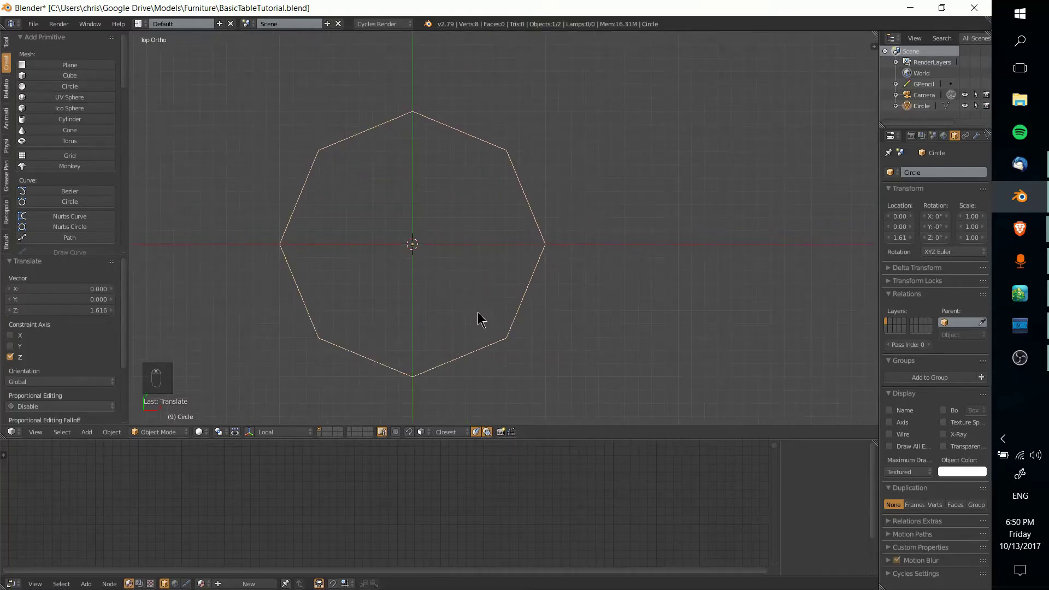
{"action": "left_click", "coordinate": [481, 312]}
{"action": "middle_click_drag", "start_coordinate": [503, 307], "coordinate": [500, 311], "text": "shift"}
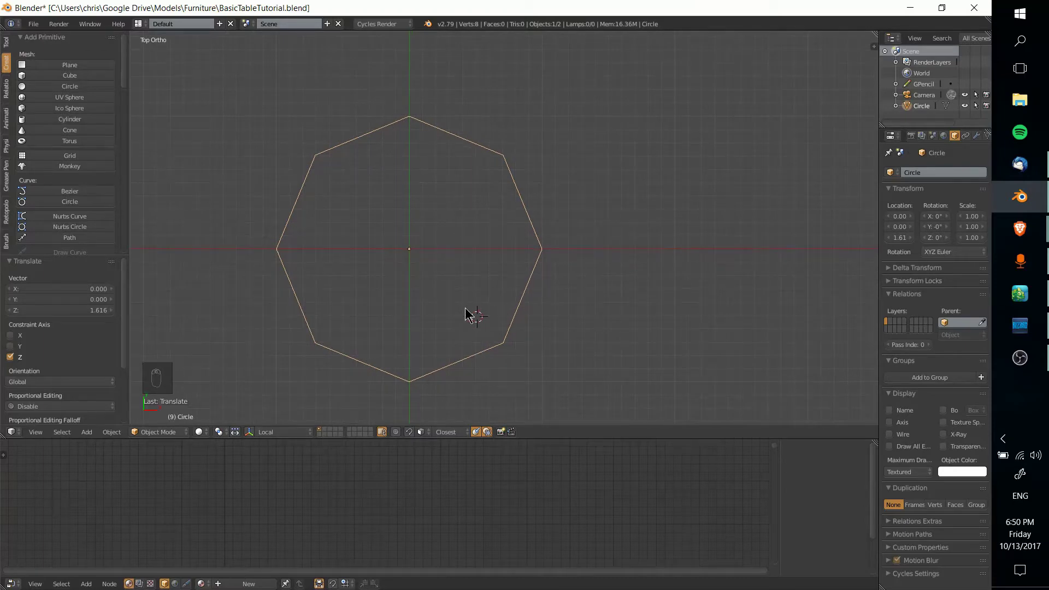
Add a plane at the 3D cursor and scale it down to 0.119.
{"action": "left_click", "coordinate": [483, 323]}
{"action": "left_click", "coordinate": [87, 67]}
{"action": "scroll", "coordinate": [694, 344], "scroll_direction": "down", "scroll_amount": 4, "text": "shift"}
{"action": "key", "text": "s"}
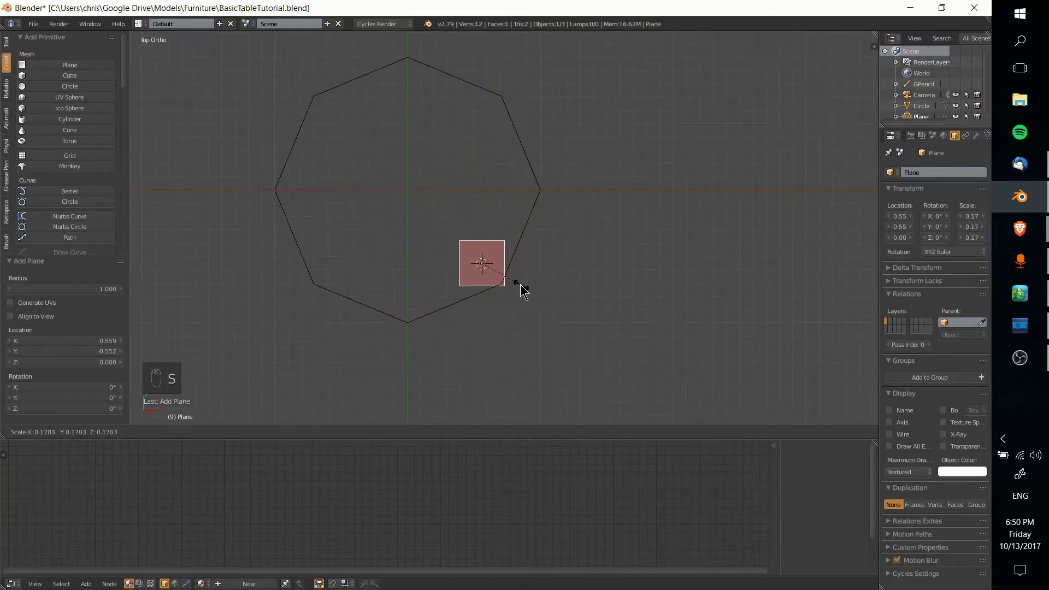
{"action": "left_click", "coordinate": [511, 279]}
{"action": "scroll", "coordinate": [540, 315], "scroll_direction": "up", "scroll_amount": 2, "text": "shift"}
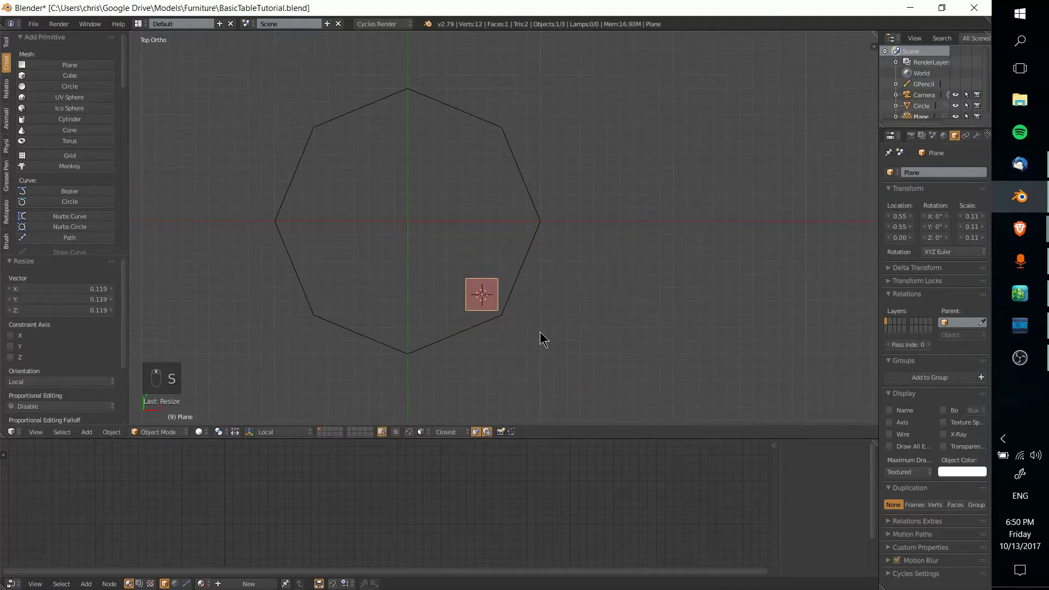
Nudge the plane slightly left along X and widen the Properties area.
{"action": "key", "text": "g"}
{"action": "key", "text": "x"}
{"action": "left_click", "coordinate": [537, 340]}
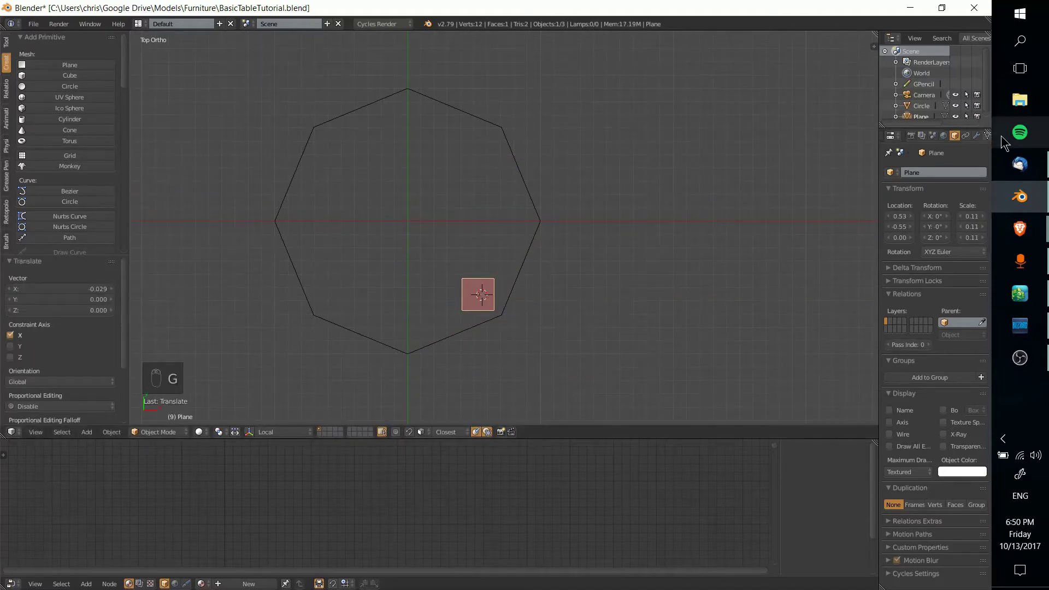
{"action": "left_click_drag", "start_coordinate": [880, 148], "coordinate": [787, 145]}
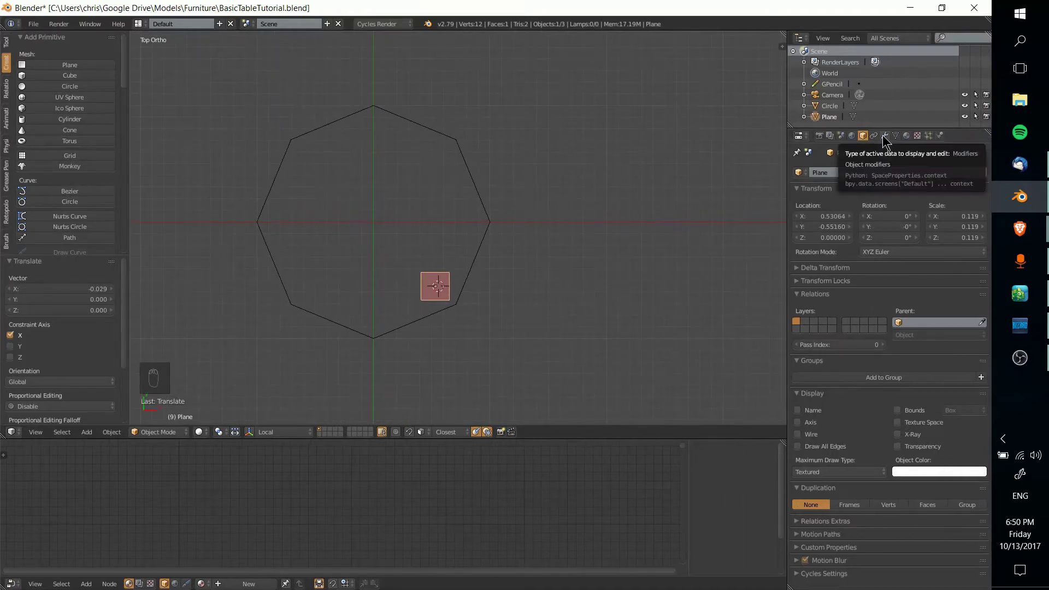
Add a Mirror modifier to the plane with X and Y axes enabled.
{"action": "left_click", "coordinate": [885, 136]}
{"action": "left_click", "coordinate": [869, 173]}
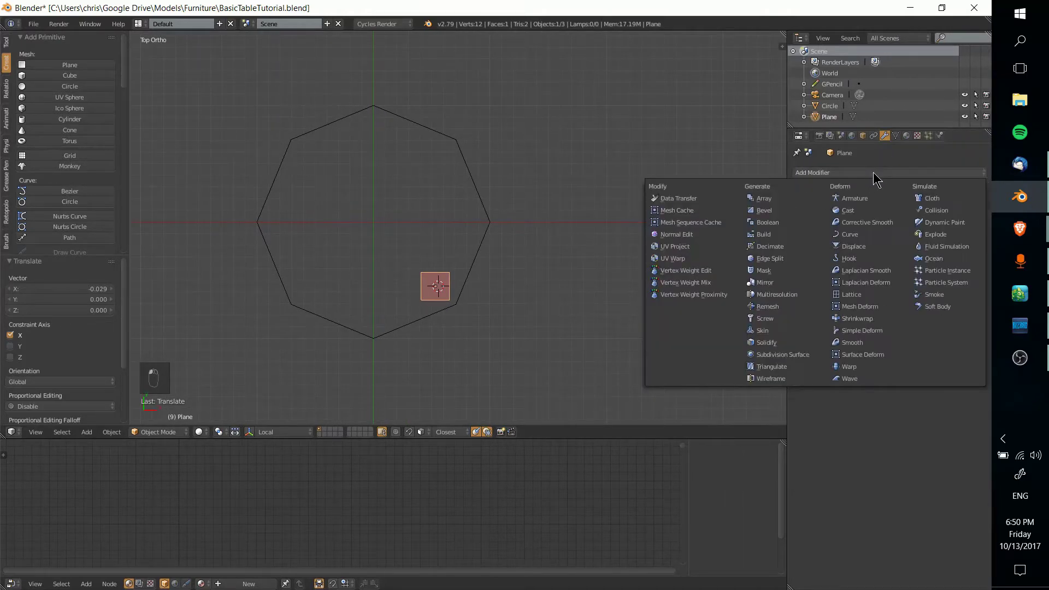
{"action": "left_click", "coordinate": [790, 283]}
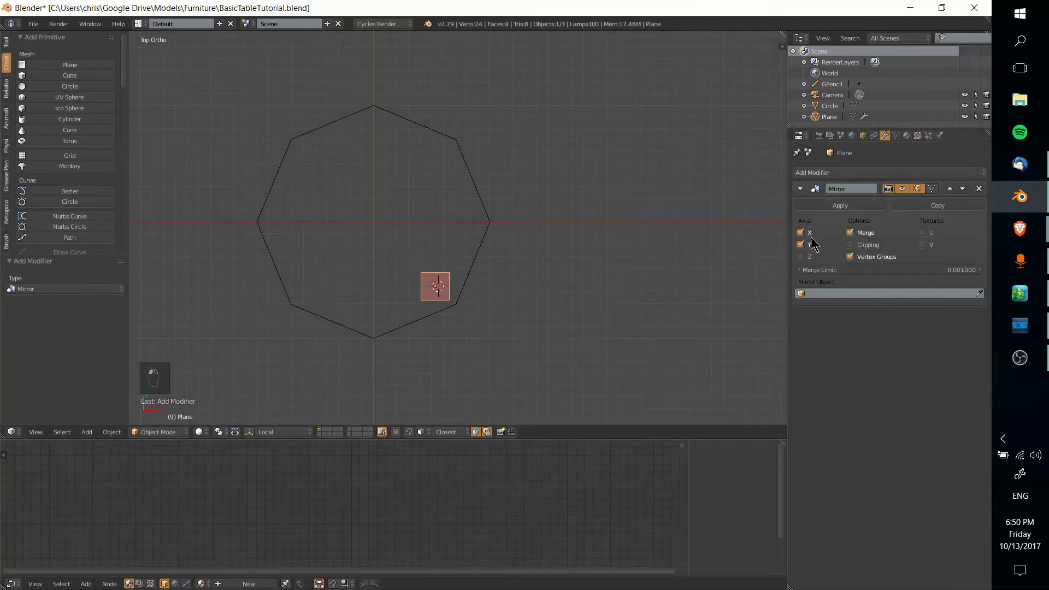
{"action": "scroll", "coordinate": [440, 285], "scroll_direction": "up", "scroll_amount": 5}
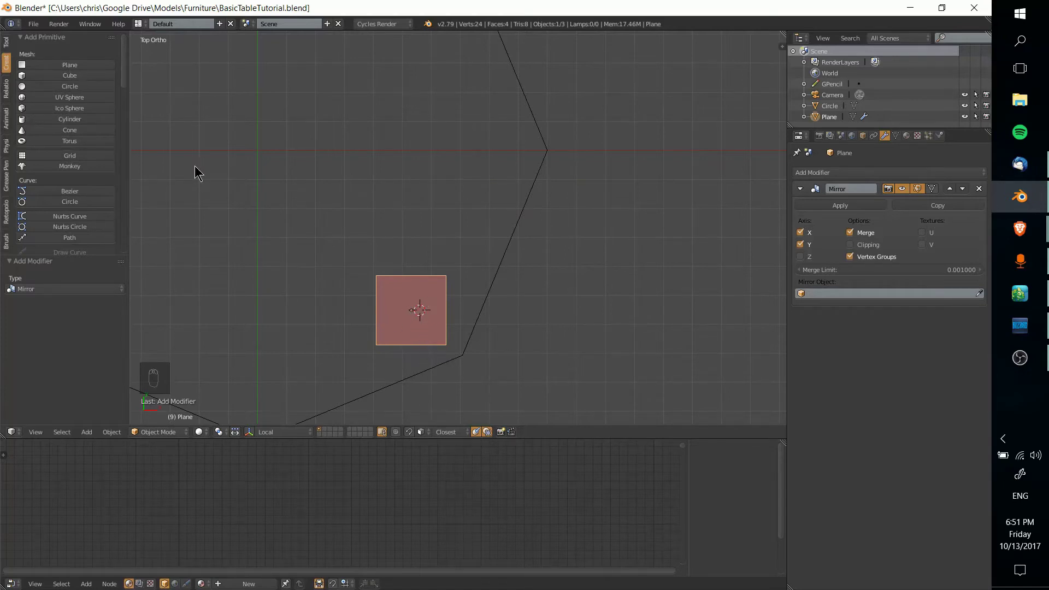
{"action": "middle_click_drag", "start_coordinate": [414, 285], "coordinate": [492, 344], "text": "shift"}
{"action": "scroll", "coordinate": [465, 344], "scroll_direction": "down", "scroll_amount": 4}
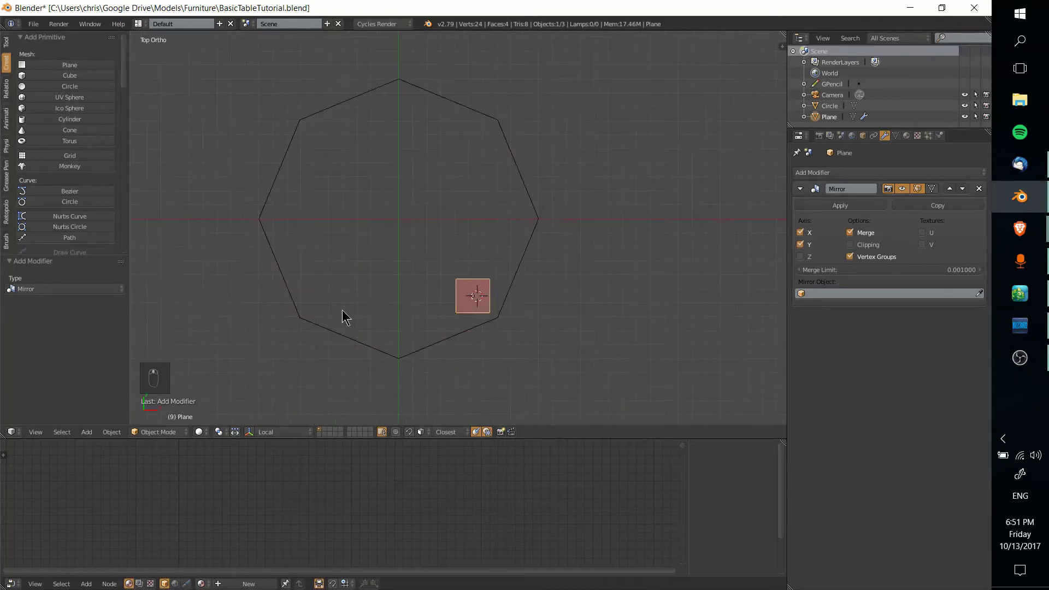
Reset the 3D cursor and set the plane's origin to it, producing four mirrored squares.
{"action": "scroll", "coordinate": [470, 304], "scroll_direction": "up", "scroll_amount": 1}
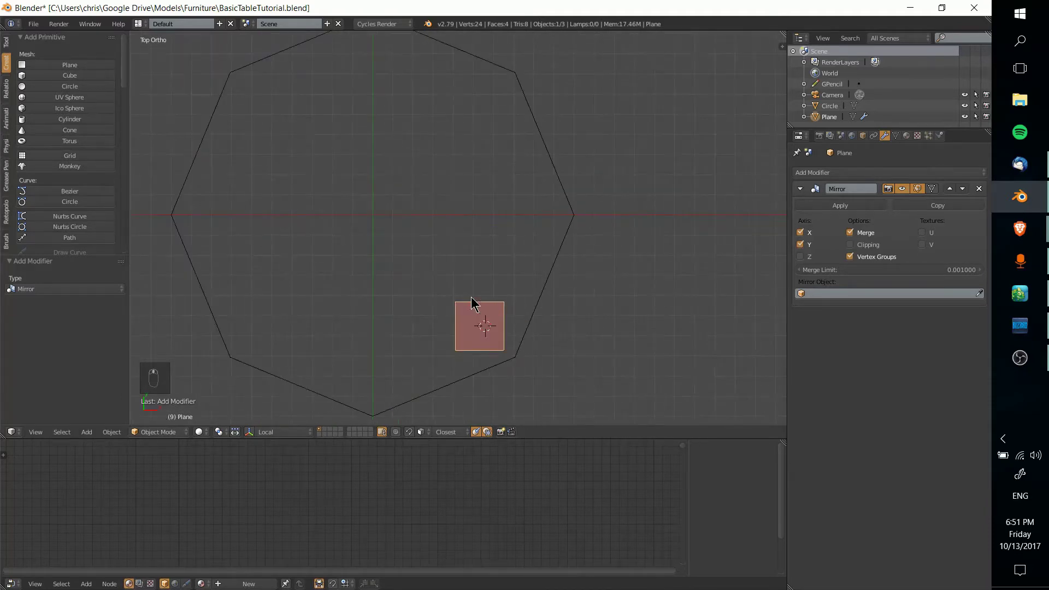
{"action": "key", "text": "shift+c"}
{"action": "scroll", "coordinate": [530, 269], "scroll_direction": "up", "scroll_amount": 8}
{"action": "scroll", "coordinate": [546, 288], "scroll_direction": "up", "scroll_amount": 4}
{"action": "middle_click_drag", "start_coordinate": [510, 260], "coordinate": [461, 192], "text": "shift"}
{"action": "left_click", "coordinate": [6, 46]}
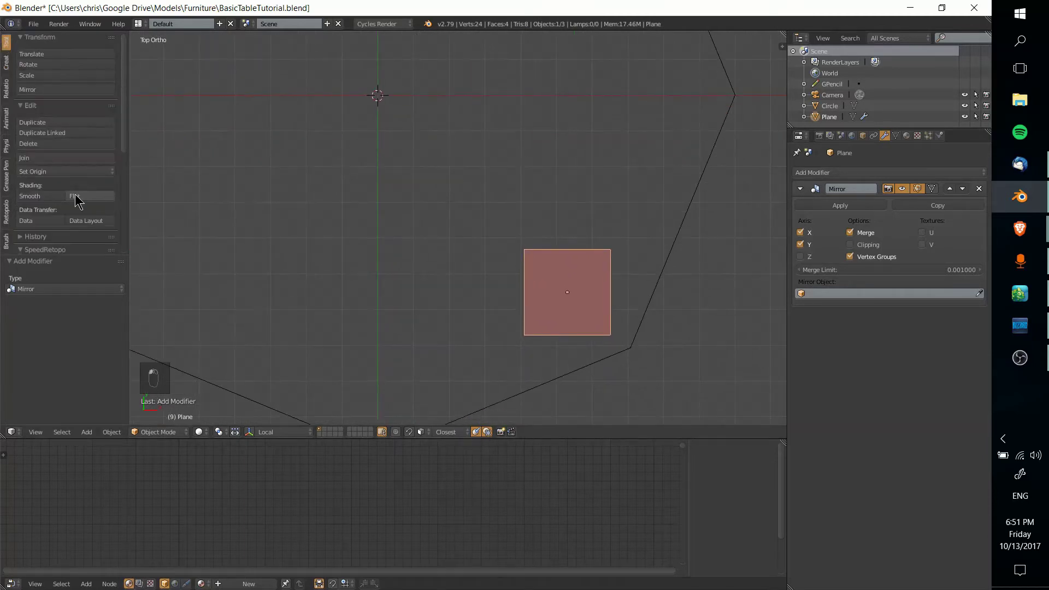
{"action": "left_click", "coordinate": [83, 172]}
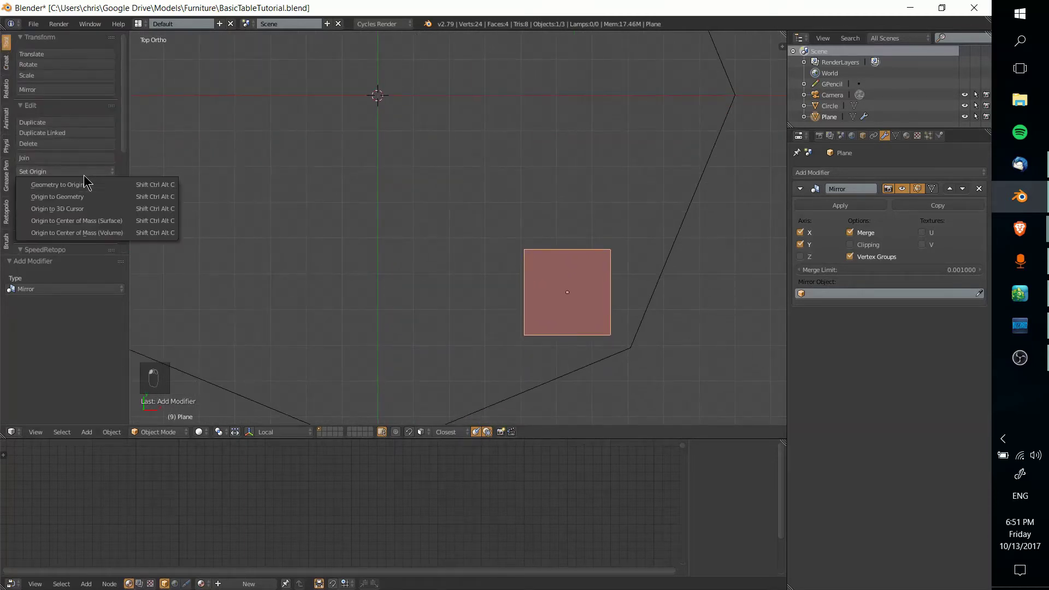
{"action": "left_click", "coordinate": [103, 208]}
{"action": "scroll", "coordinate": [544, 214], "scroll_direction": "down", "scroll_amount": 4}
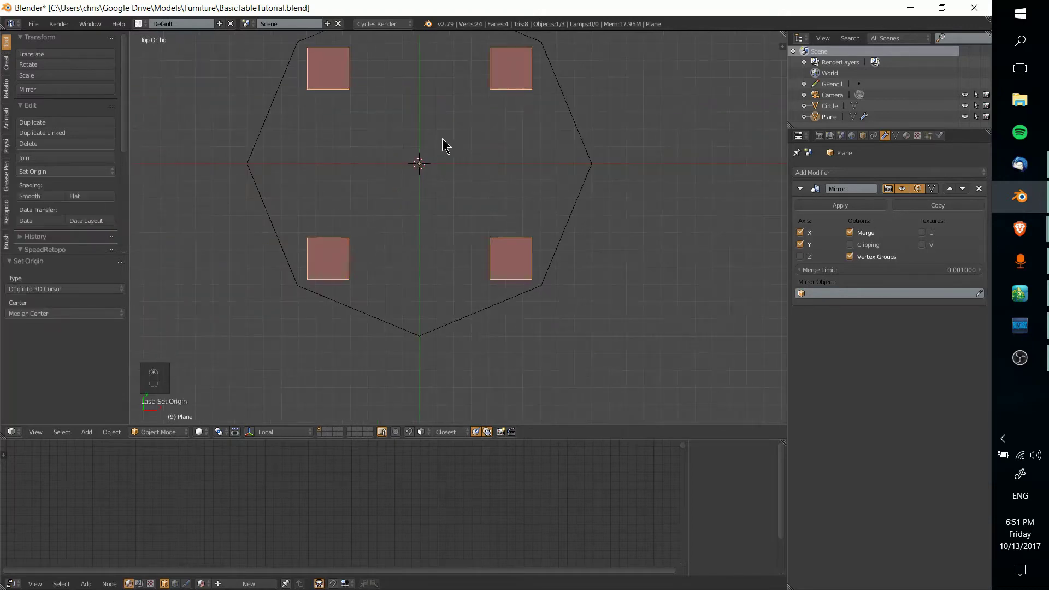
{"action": "middle_click_drag", "start_coordinate": [443, 144], "coordinate": [474, 209], "text": "shift"}
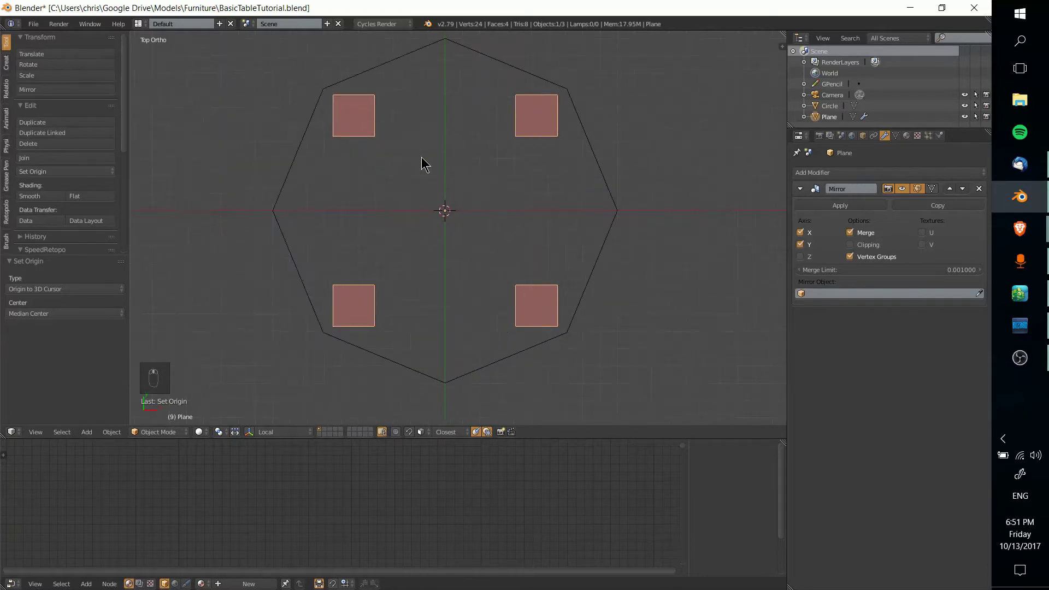
{"action": "middle_click_drag", "start_coordinate": [549, 223], "coordinate": [562, 298]}
In Edit Mode, extrude the square 1.661 up Z to form the four legs.
{"action": "key", "text": "Tab"}
{"action": "scroll", "coordinate": [549, 246], "scroll_direction": "up", "scroll_amount": 3}
{"action": "key", "text": "Tab"}
{"action": "scroll", "coordinate": [553, 253], "scroll_direction": "down", "scroll_amount": 3}
{"action": "key", "text": "Tab"}
{"action": "scroll", "coordinate": [518, 276], "scroll_direction": "up", "scroll_amount": 3}
{"action": "scroll", "coordinate": [536, 341], "scroll_direction": "down", "scroll_amount": 5}
{"action": "key", "text": "e"}
{"action": "key", "text": "z"}
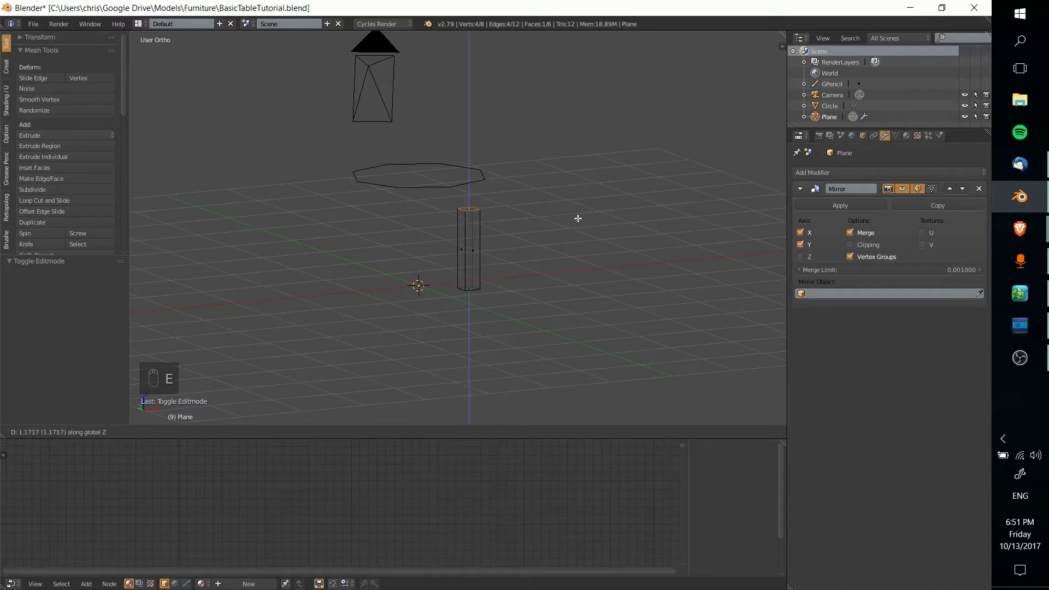
{"action": "left_click", "coordinate": [586, 186]}
{"action": "middle_click_drag", "start_coordinate": [555, 229], "coordinate": [616, 302]}
{"action": "scroll", "coordinate": [530, 211], "scroll_direction": "up", "scroll_amount": 5}
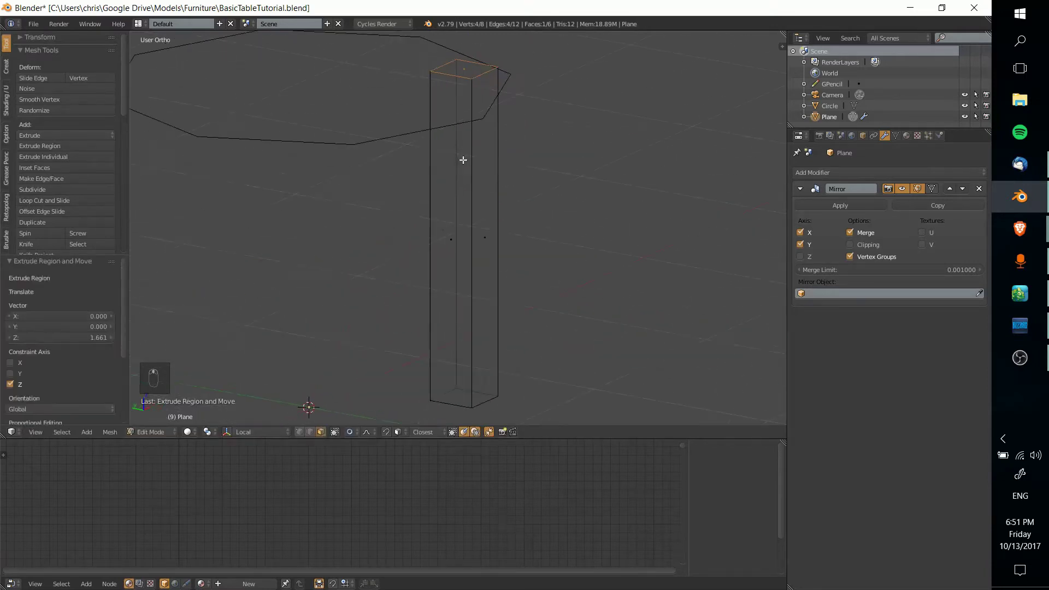
Return to Object Mode, orbit lower and select the octagon circle.
{"action": "key", "text": "Tab"}
{"action": "scroll", "coordinate": [492, 158], "scroll_direction": "down", "scroll_amount": 4}
{"action": "middle_click_drag", "start_coordinate": [536, 178], "coordinate": [174, 413]}
{"action": "right_click", "coordinate": [553, 199]}
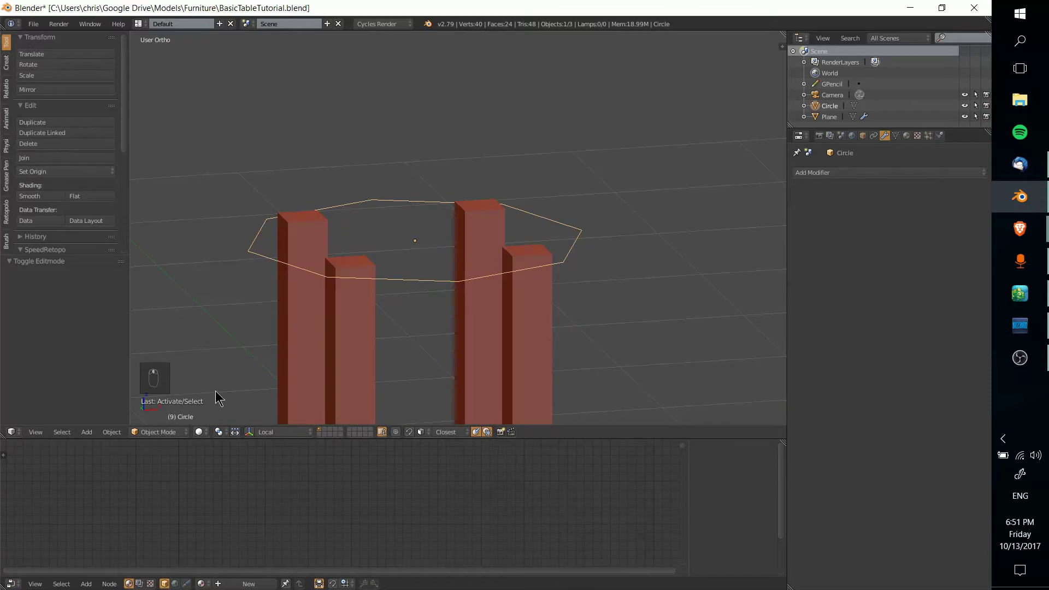
In Edit Mode, select the octagon's edge loop and fill it with a face.
{"action": "key", "text": "Tab"}
{"action": "key", "text": "Tab"}
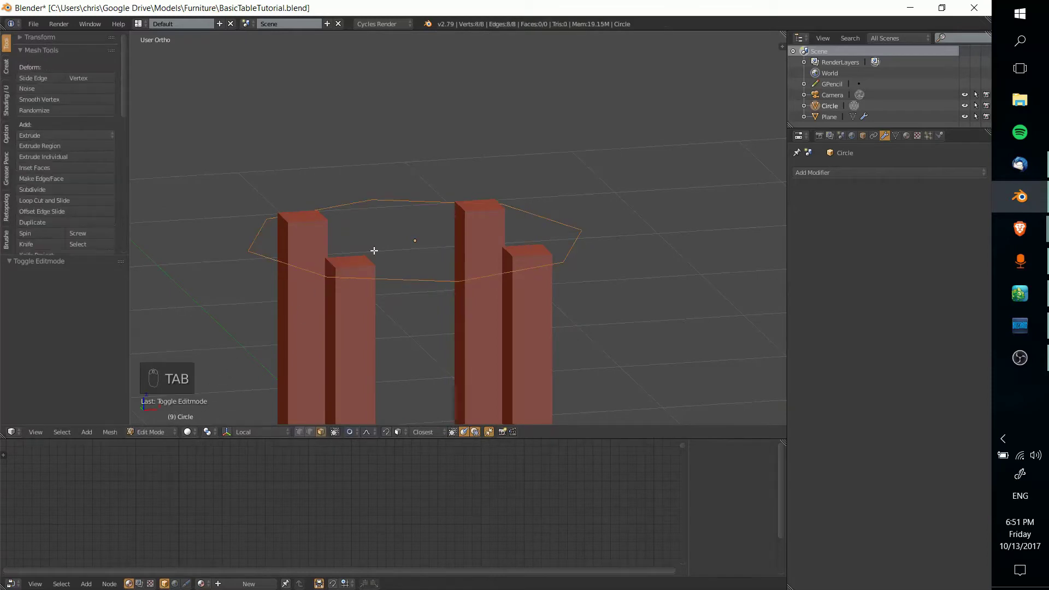
{"action": "middle_click_drag", "start_coordinate": [506, 229], "coordinate": [495, 335]}
{"action": "key", "text": "Tab"}
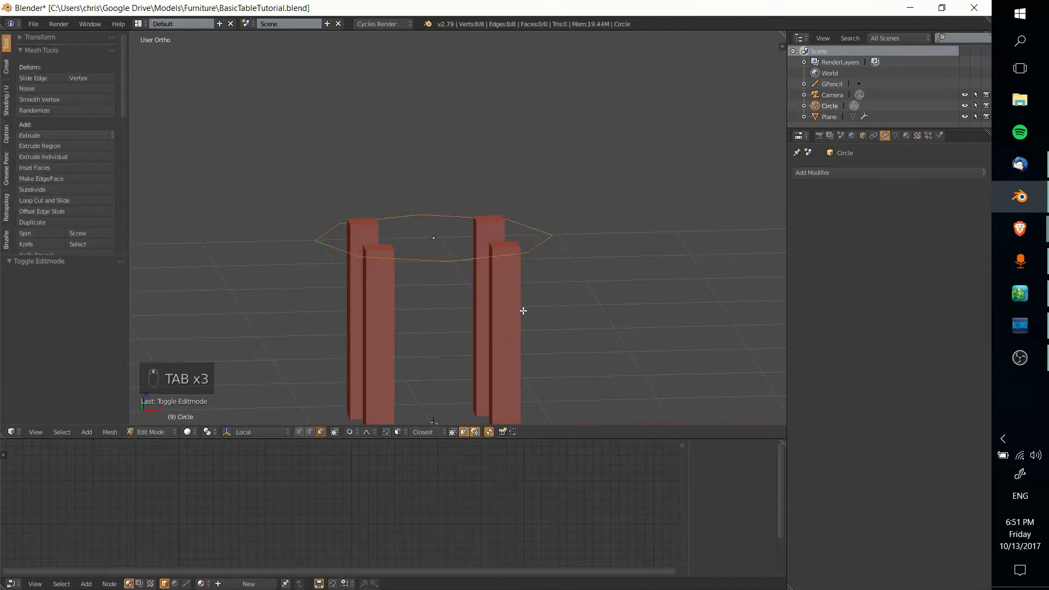
{"action": "middle_click_drag", "start_coordinate": [450, 299], "coordinate": [509, 350]}
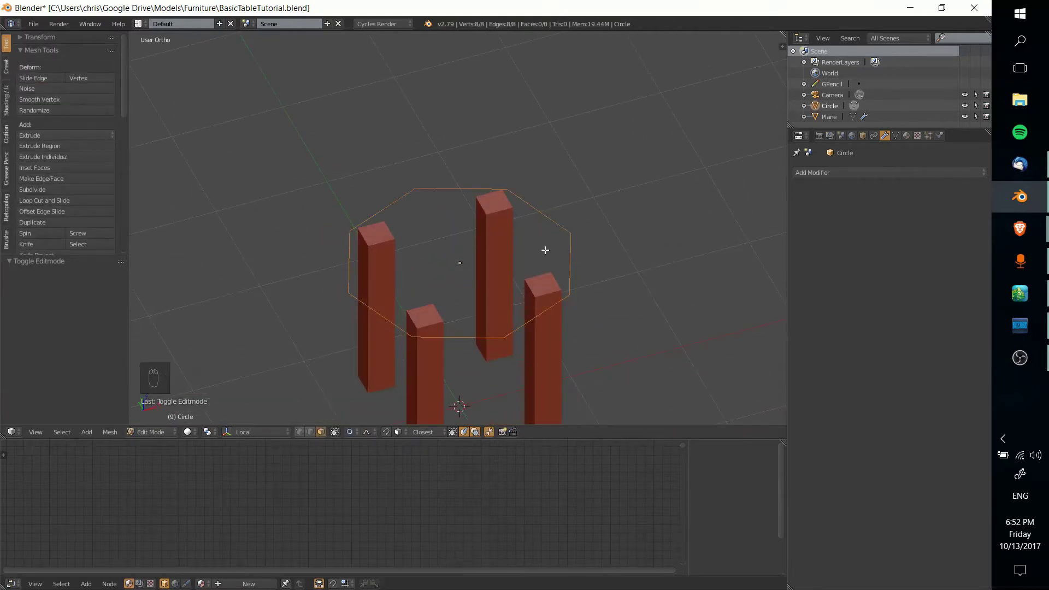
{"action": "left_click", "coordinate": [322, 433]}
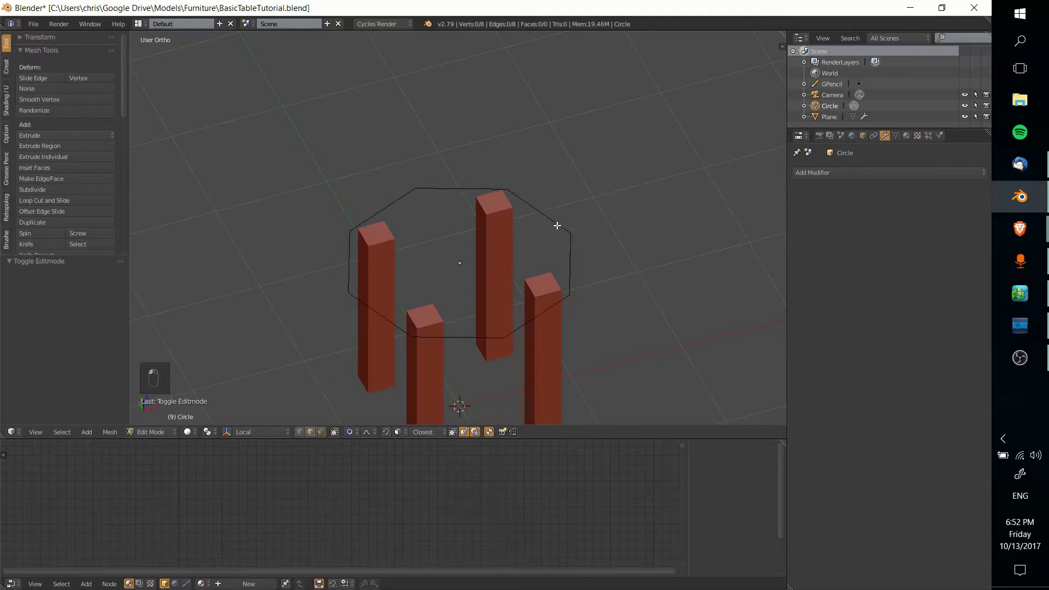
{"action": "right_click", "coordinate": [568, 246], "text": "alt"}
{"action": "key", "text": "f"}
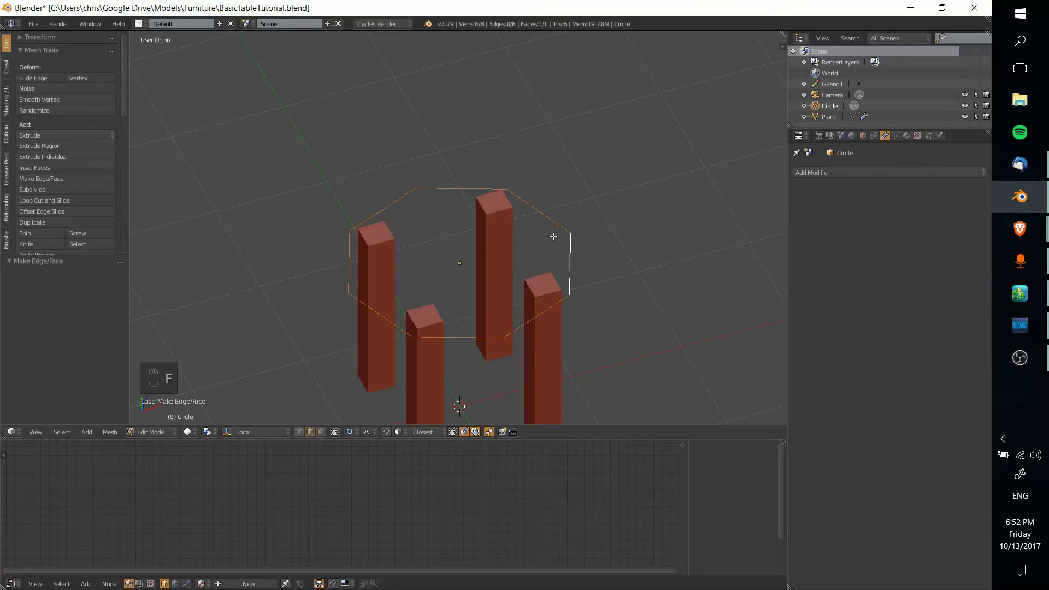
{"action": "key", "text": "Tab"}
Move the filled tabletop 0.29 up along Z above the legs.
{"action": "scroll", "coordinate": [551, 339], "scroll_direction": "down", "scroll_amount": 3}
{"action": "scroll", "coordinate": [529, 309], "scroll_direction": "up", "scroll_amount": 3}
{"action": "middle_click_drag", "start_coordinate": [529, 309], "coordinate": [504, 339]}
{"action": "scroll", "coordinate": [559, 361], "scroll_direction": "up", "scroll_amount": 3}
{"action": "key", "text": "g"}
{"action": "middle_click", "coordinate": [501, 340]}
Confirm raising the octagonal top by 0.29 and inspect it from the side.
{"action": "left_click", "coordinate": [499, 300]}
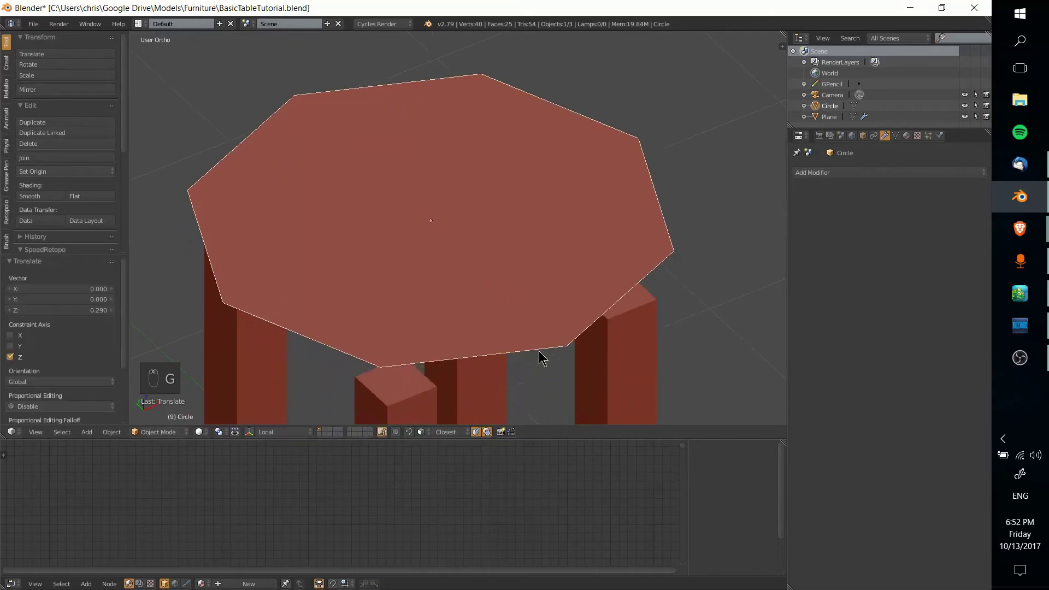
{"action": "middle_click_drag", "start_coordinate": [546, 368], "coordinate": [679, 385]}
{"action": "scroll", "coordinate": [577, 260], "scroll_direction": "up", "scroll_amount": 3}
{"action": "key", "text": "e"}
{"action": "key", "text": "z"}
{"action": "key", "text": "z"}
Extrude the top face about -0.248 down along Z to form a solid slab.
{"action": "key", "text": "Tab"}
{"action": "scroll", "coordinate": [695, 305], "scroll_direction": "down", "scroll_amount": 2}
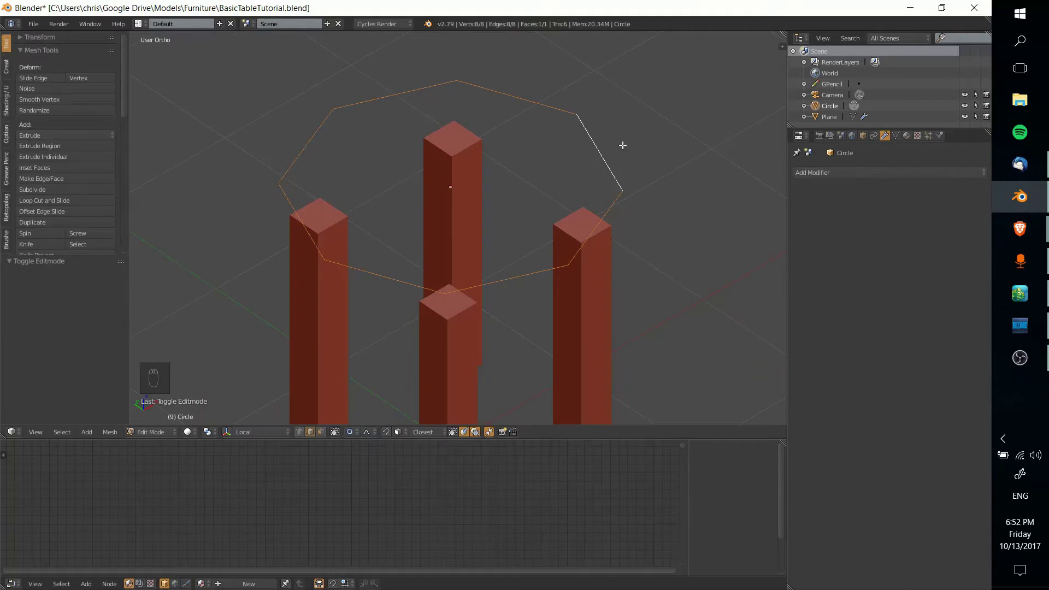
{"action": "middle_click_drag", "start_coordinate": [625, 150], "coordinate": [558, 162]}
{"action": "key", "text": "e"}
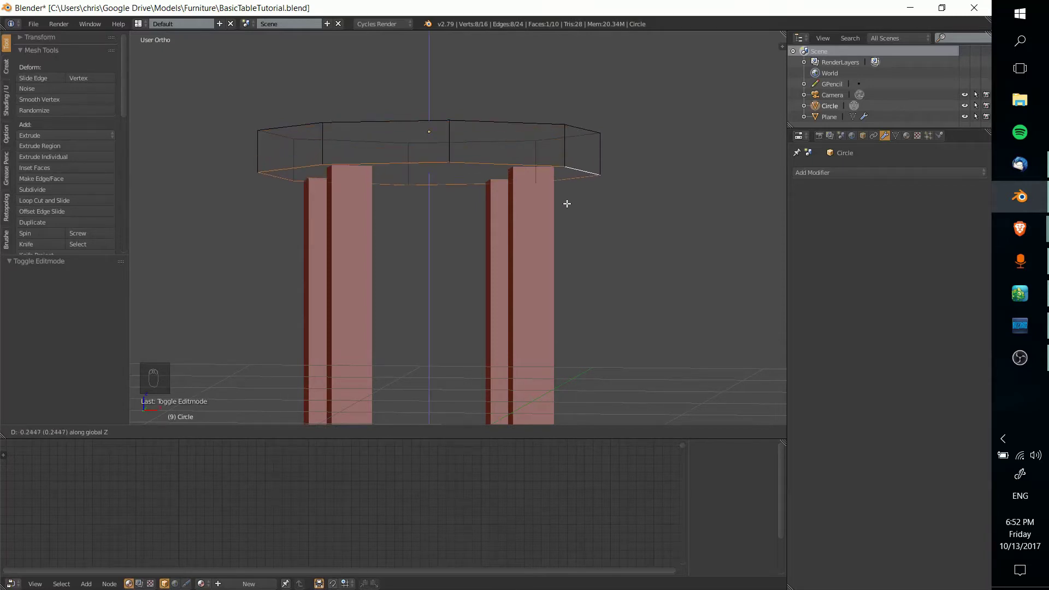
{"action": "left_click", "coordinate": [568, 204]}
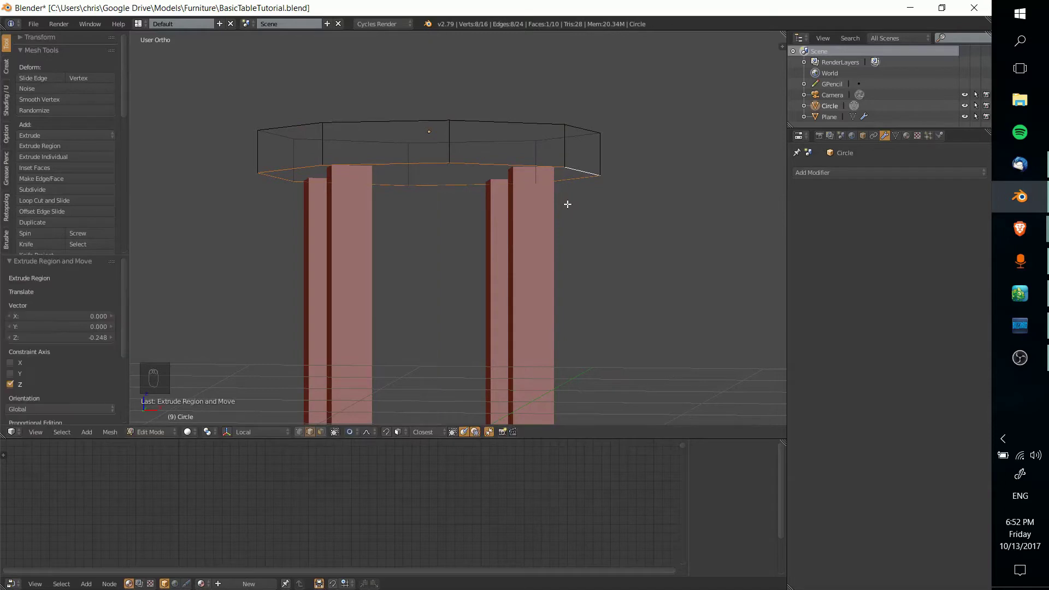
{"action": "mouse_move", "coordinate": [564, 203]}
{"action": "middle_mouse_down"}
{"action": "mouse_move", "coordinate": [579, 224]}
{"action": "mouse_move", "coordinate": [546, 203]}
{"action": "middle_mouse_up"}
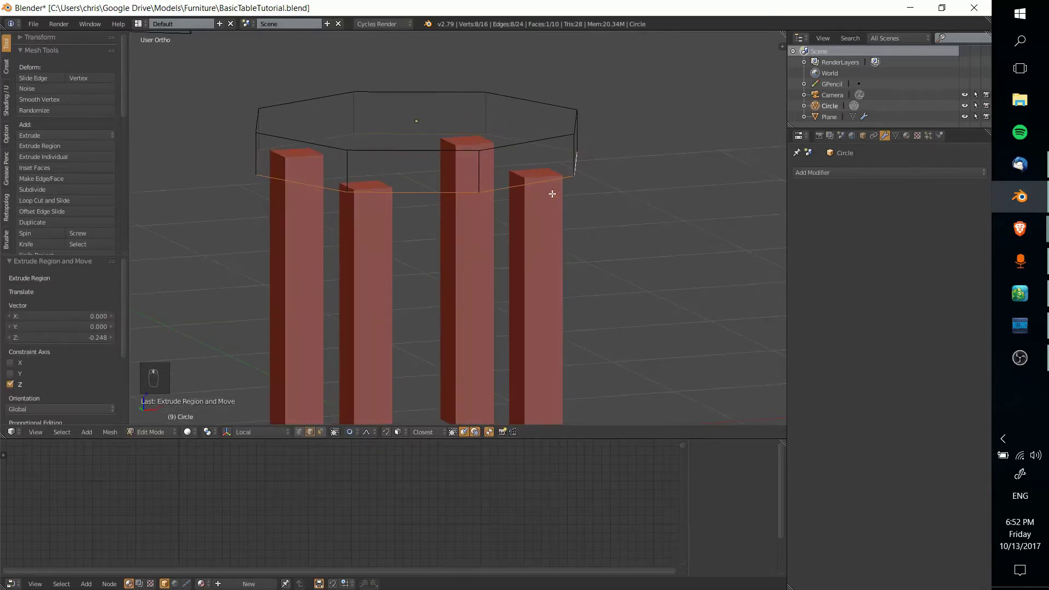
{"action": "key", "text": "Tab"}
{"action": "scroll", "coordinate": [579, 246], "scroll_direction": "down", "scroll_amount": 4}
{"action": "middle_click_drag", "start_coordinate": [602, 295], "coordinate": [494, 312]}
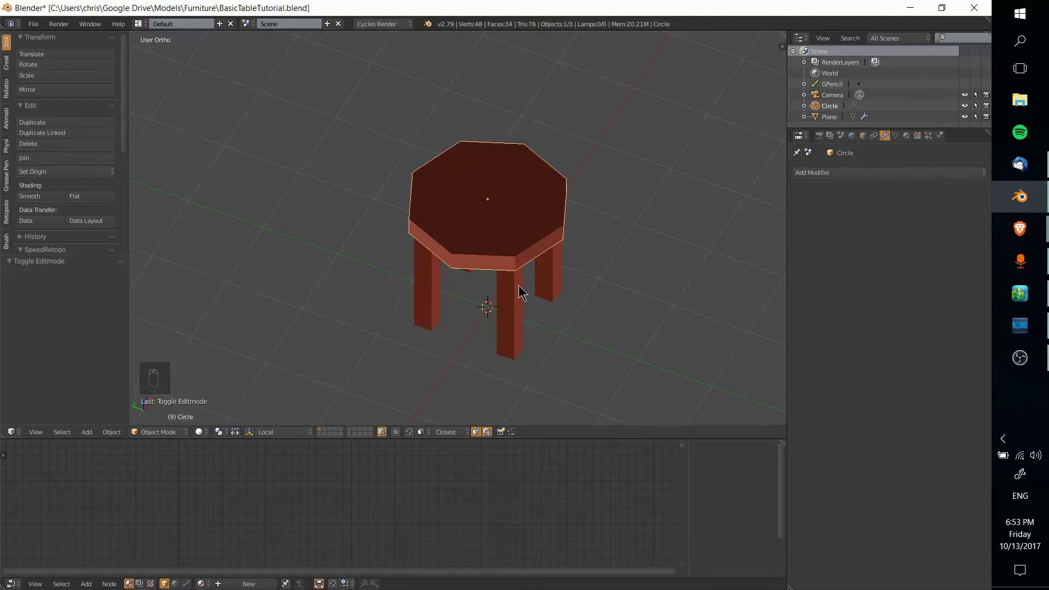
Scale the whole top 2.188 times with Z excluded so it overhangs the legs.
{"action": "mouse_move", "coordinate": [519, 286]}
{"action": "middle_mouse_down"}
{"action": "mouse_move", "coordinate": [616, 288]}
{"action": "mouse_move", "coordinate": [585, 246]}
{"action": "mouse_move", "coordinate": [536, 249]}
{"action": "mouse_move", "coordinate": [533, 276]}
{"action": "middle_mouse_up"}
{"action": "key", "text": "Tab"}
{"action": "key", "text": "a"}
{"action": "key", "text": "a"}
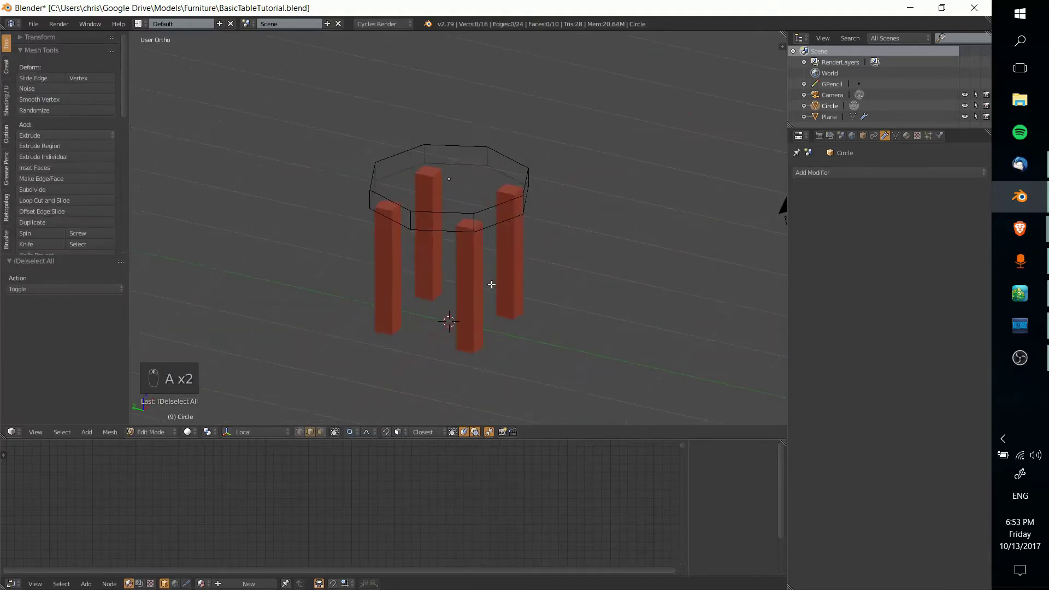
{"action": "middle_click_drag", "start_coordinate": [492, 283], "coordinate": [475, 202]}
{"action": "middle_click_drag", "start_coordinate": [475, 265], "coordinate": [494, 274]}
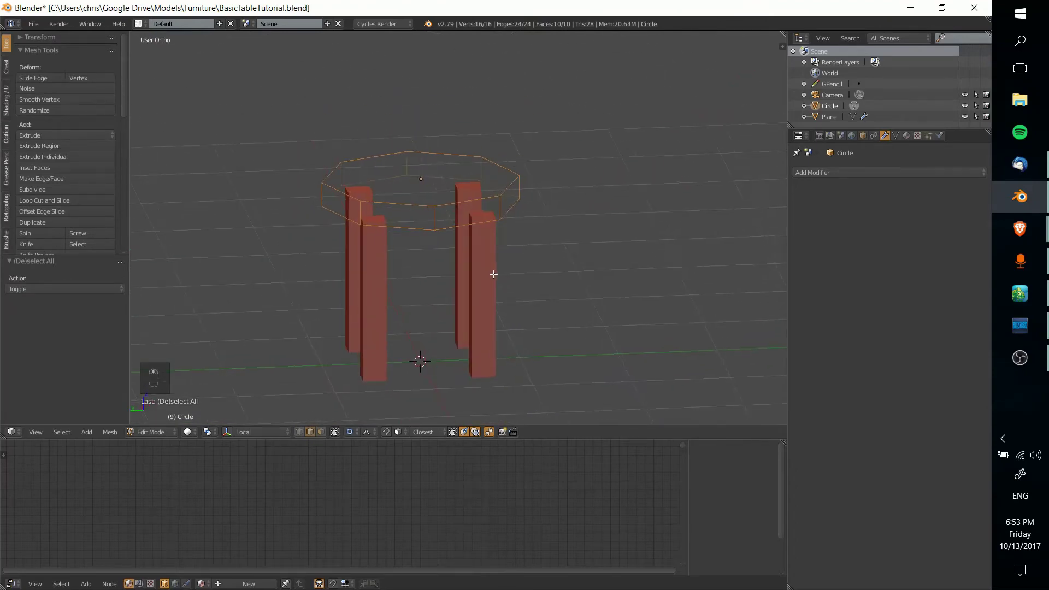
{"action": "key", "text": "s"}
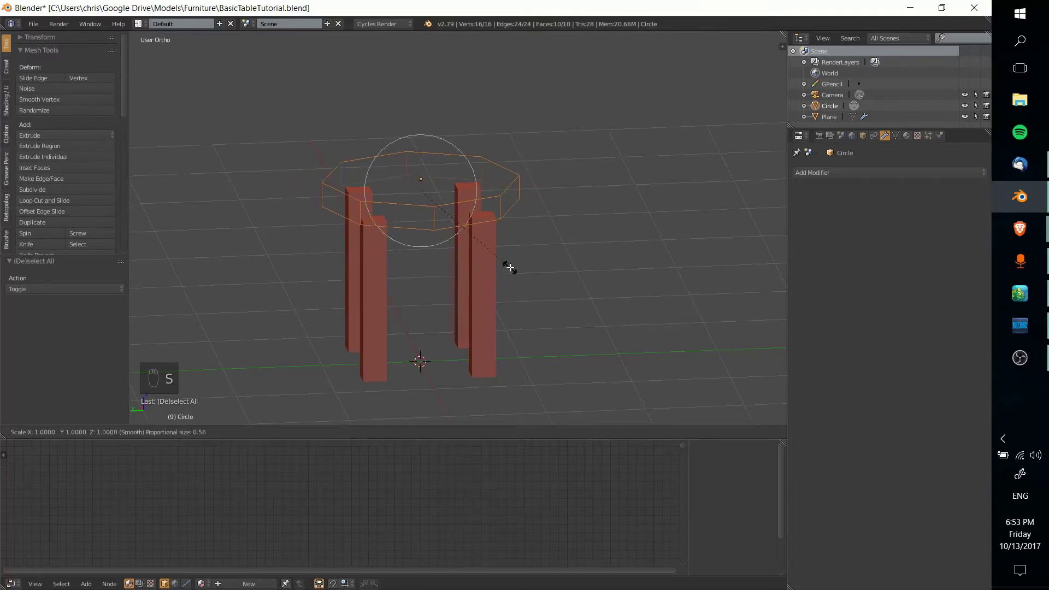
{"action": "key", "text": "shift+z"}
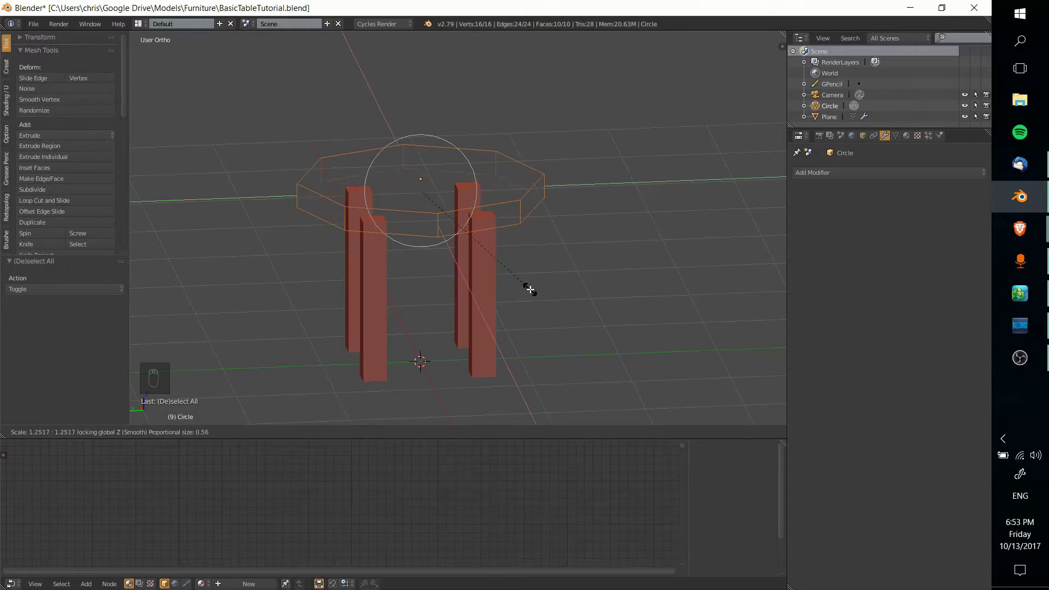
{"action": "left_click", "coordinate": [580, 393]}
{"action": "key", "text": "Tab"}
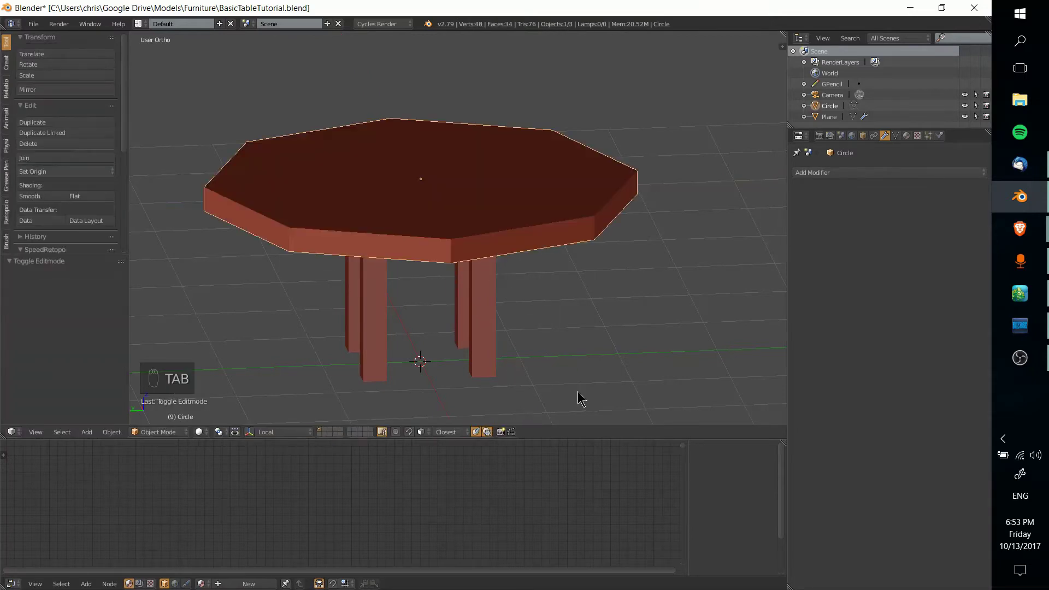
{"action": "middle_click_drag", "start_coordinate": [576, 396], "coordinate": [553, 345]}
Select the leg object and view the table from directly below.
{"action": "middle_click_drag", "start_coordinate": [530, 307], "coordinate": [460, 203]}
{"action": "right_click", "coordinate": [460, 202]}
{"action": "key", "text": "Tab"}
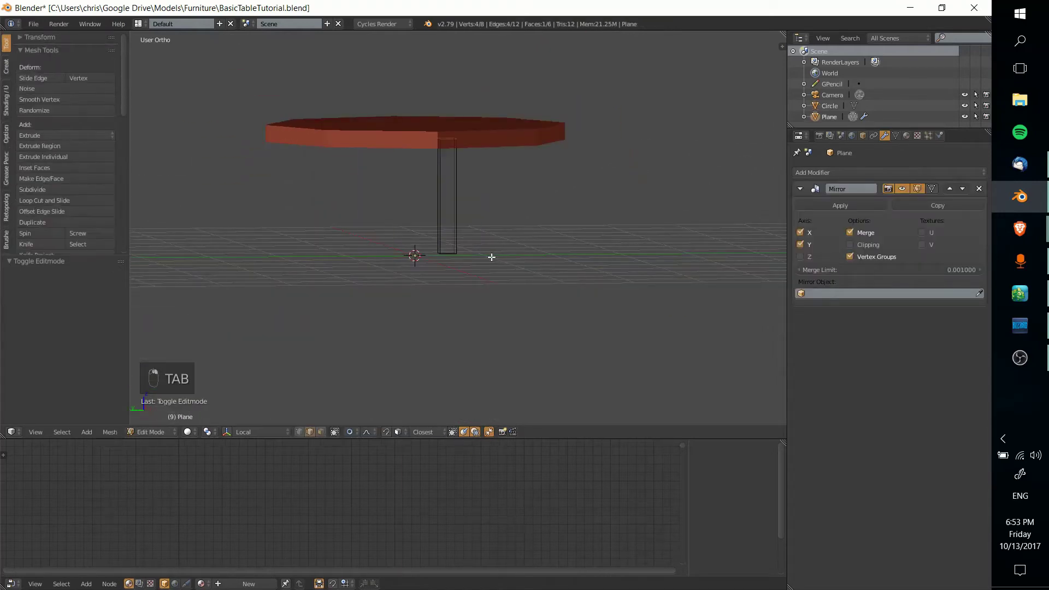
{"action": "middle_click_drag", "start_coordinate": [492, 255], "coordinate": [590, 218]}
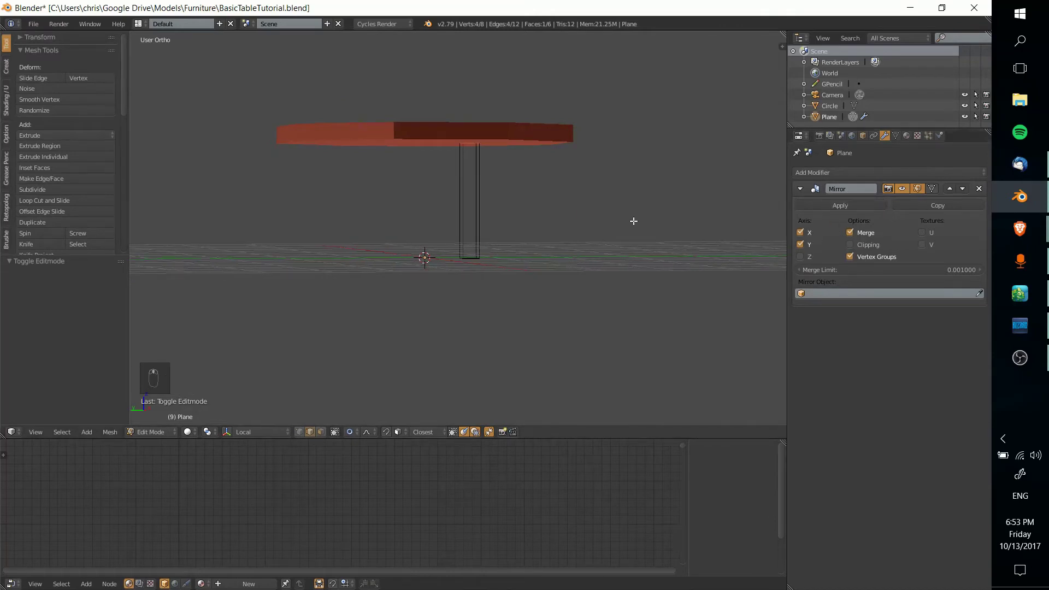
{"action": "middle_click_drag", "start_coordinate": [630, 220], "coordinate": [486, 212]}
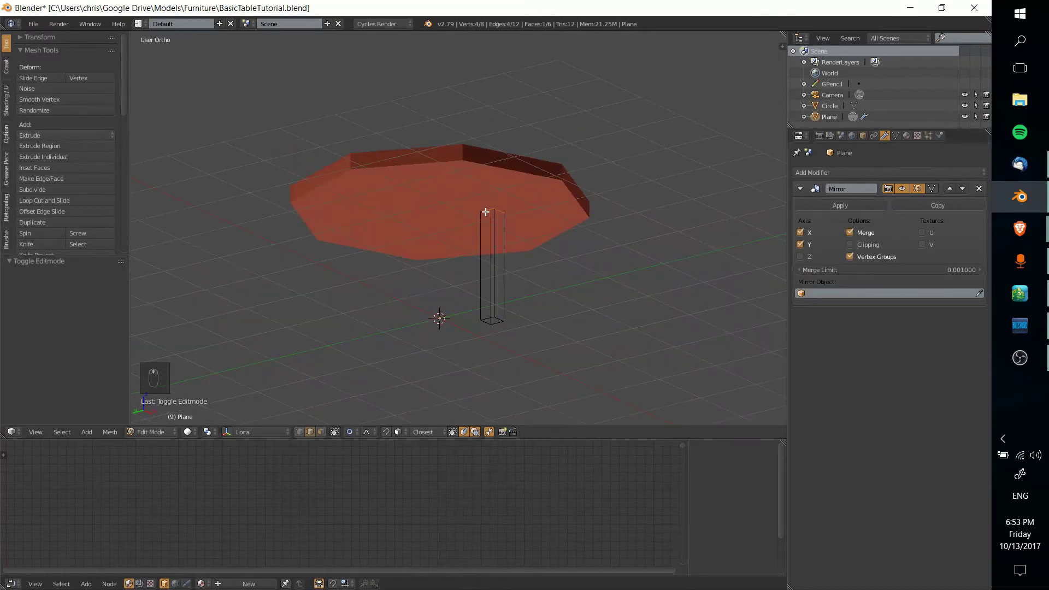
{"action": "key", "text": "ctrl+KP_7"}
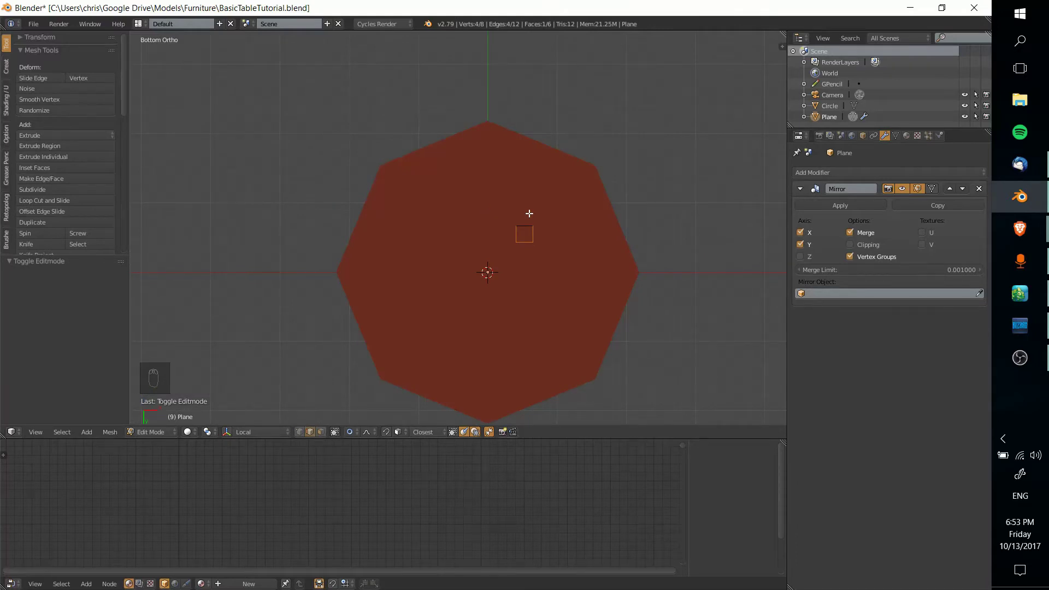
{"action": "key", "text": "Tab"}
{"action": "middle_click_drag", "start_coordinate": [545, 233], "coordinate": [481, 238], "text": "shift"}
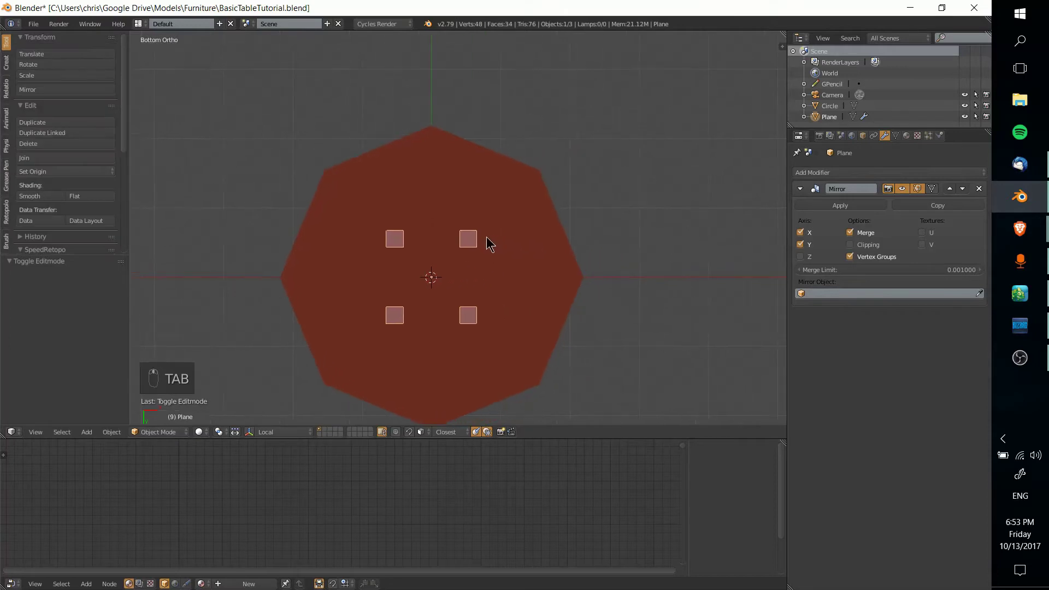
{"action": "scroll", "coordinate": [481, 239], "scroll_direction": "up", "scroll_amount": 3}
Move the linked leg piece 0.817 along X and 0.813 along Y.
{"action": "key", "text": "Tab"}
{"action": "key", "text": "a"}
{"action": "key", "text": "a"}
{"action": "key", "text": "a"}
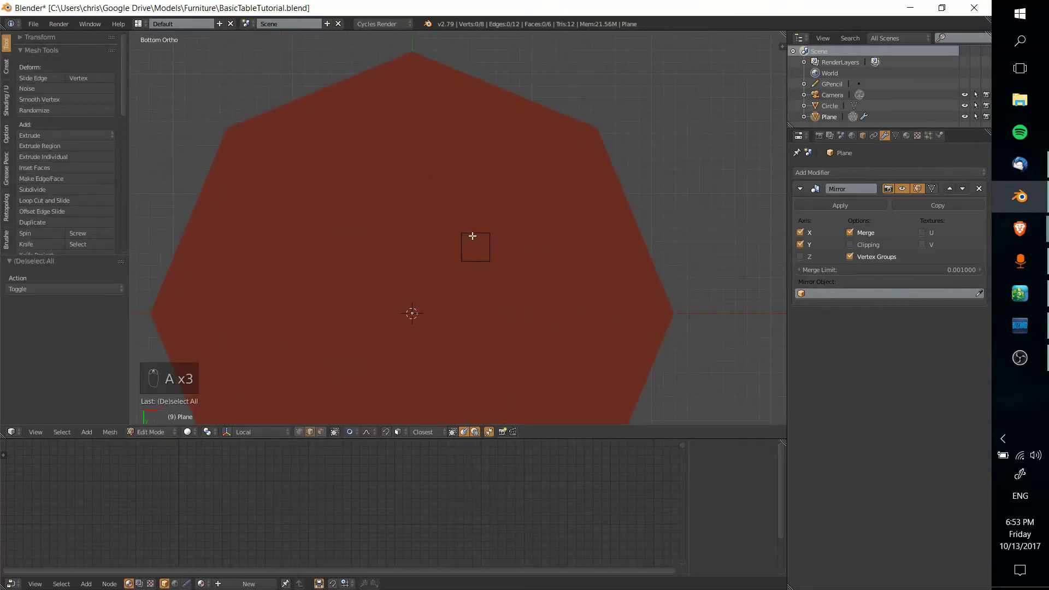
{"action": "key", "text": "l"}
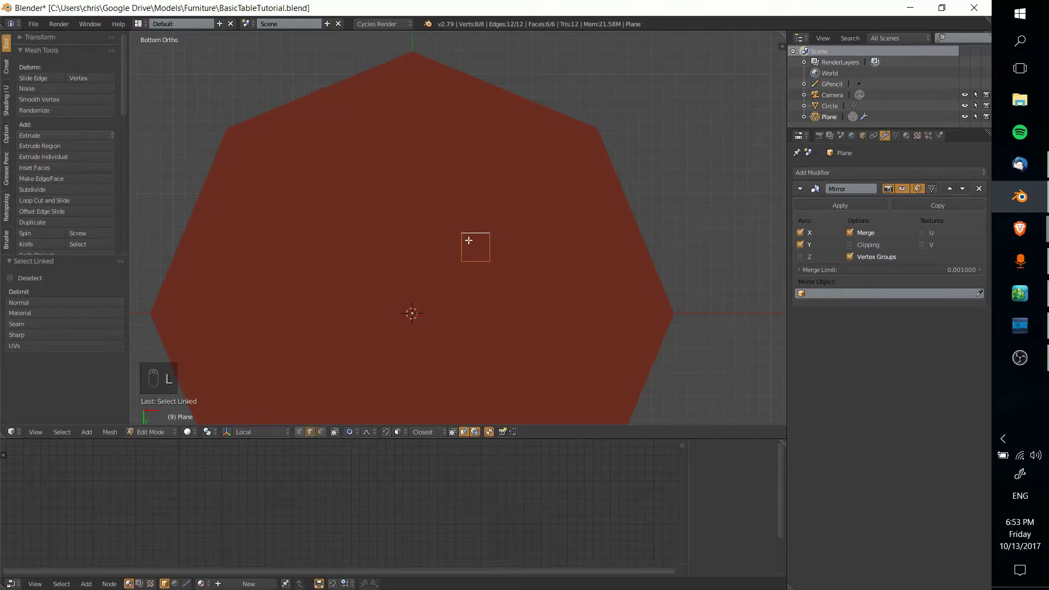
{"action": "key", "text": "g"}
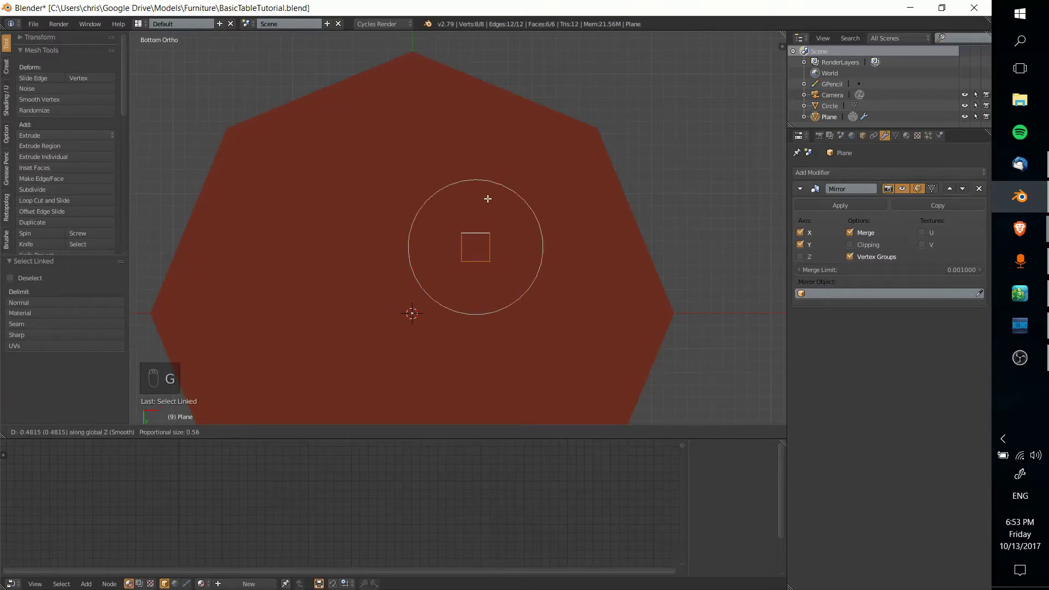
{"action": "right_click", "coordinate": [488, 197]}
{"action": "key", "text": "g"}
{"action": "middle_click", "coordinate": [529, 194]}
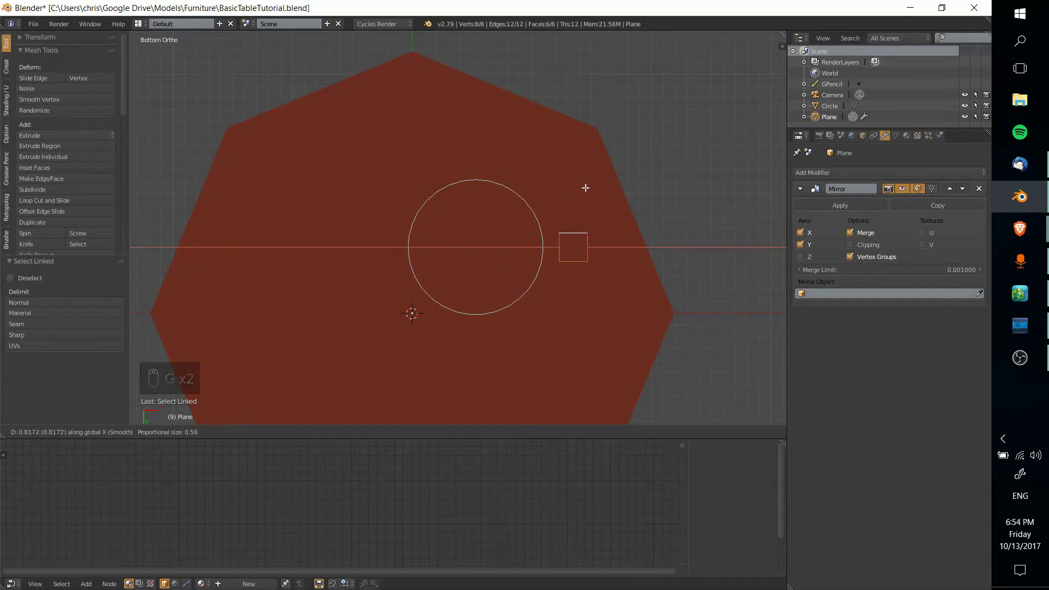
{"action": "left_click", "coordinate": [586, 187]}
{"action": "key", "text": "g"}
{"action": "middle_click", "coordinate": [585, 187]}
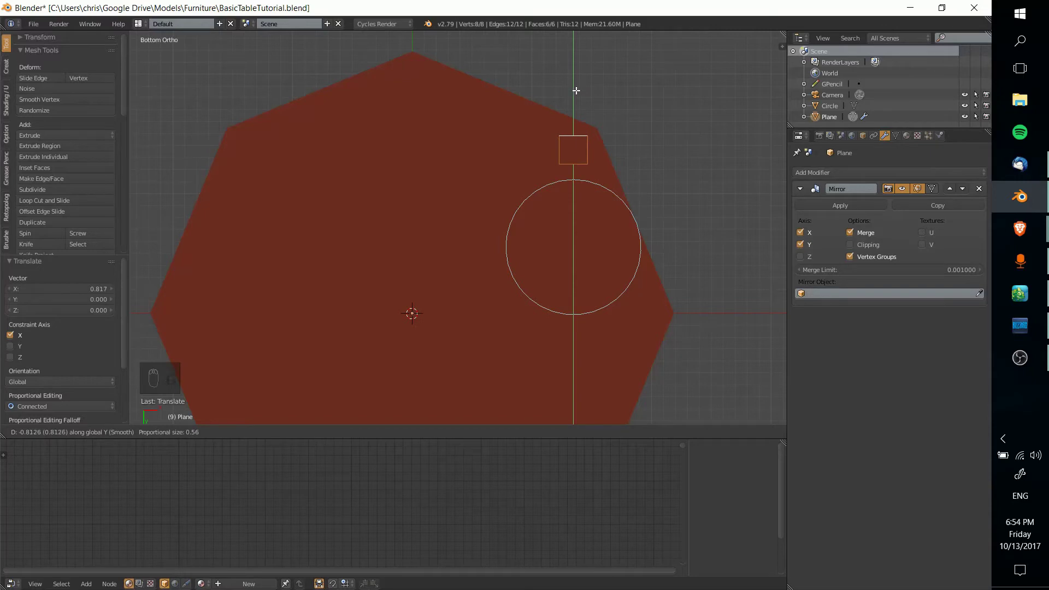
{"action": "left_click", "coordinate": [576, 91]}
{"action": "middle_click_drag", "start_coordinate": [660, 281], "coordinate": [636, 258], "text": "shift"}
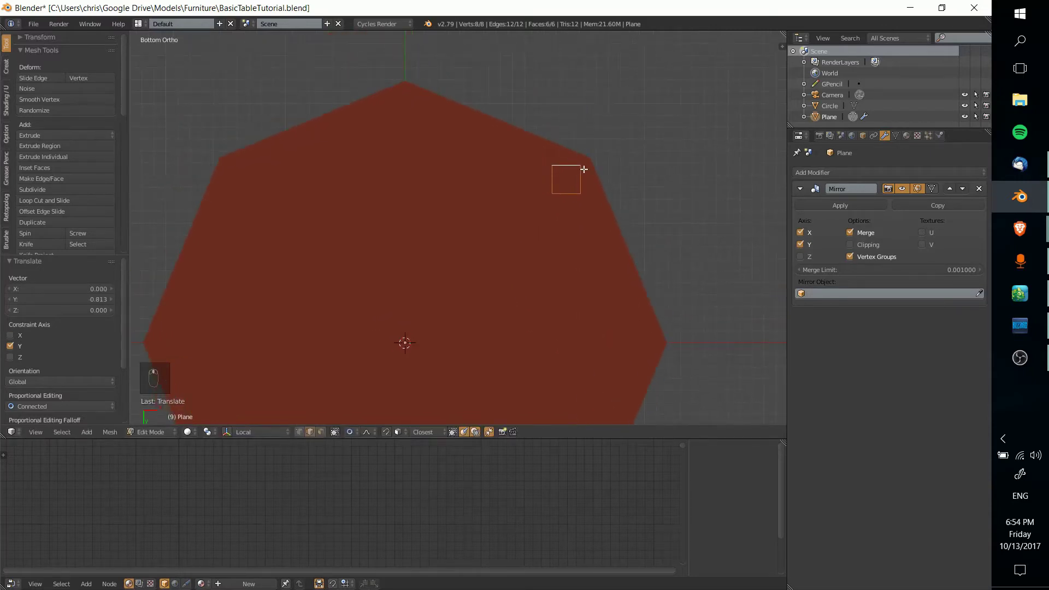
{"action": "key", "text": "Tab"}
{"action": "scroll", "coordinate": [589, 180], "scroll_direction": "down", "scroll_amount": 5}
{"action": "middle_click_drag", "start_coordinate": [588, 209], "coordinate": [486, 307]}
Inspect the table from several angles, then Shift+D duplicate the four-leg object as Plane.001.
{"action": "scroll", "coordinate": [514, 282], "scroll_direction": "up", "scroll_amount": 4}
{"action": "scroll", "coordinate": [494, 280], "scroll_direction": "down", "scroll_amount": 4}
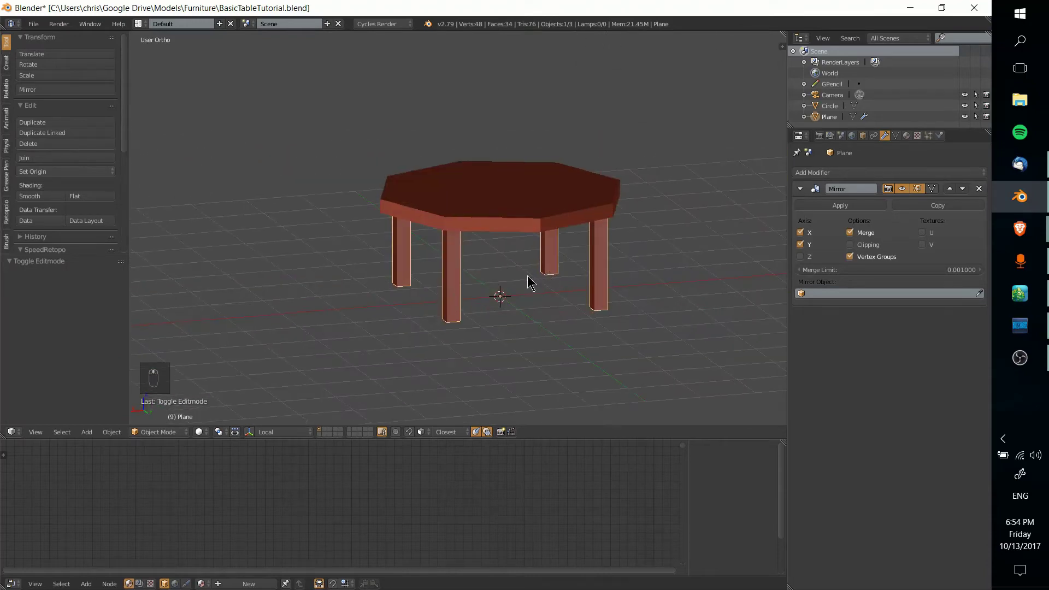
{"action": "middle_click_drag", "start_coordinate": [644, 243], "coordinate": [524, 259]}
{"action": "middle_click_drag", "start_coordinate": [625, 264], "coordinate": [526, 294]}
{"action": "scroll", "coordinate": [480, 300], "scroll_direction": "up", "scroll_amount": 2}
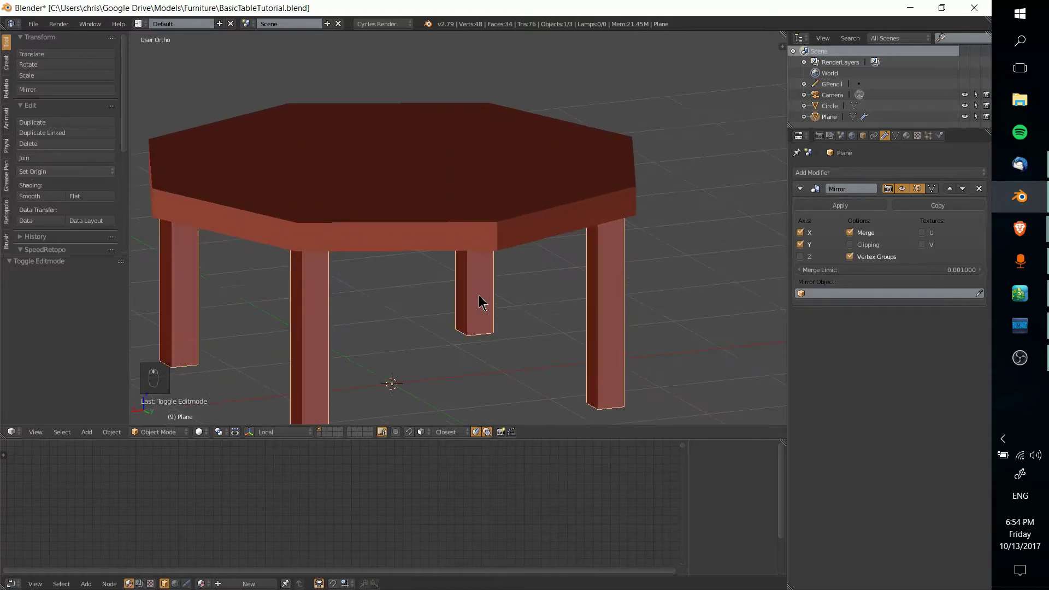
{"action": "scroll", "coordinate": [476, 321], "scroll_direction": "down", "scroll_amount": 4}
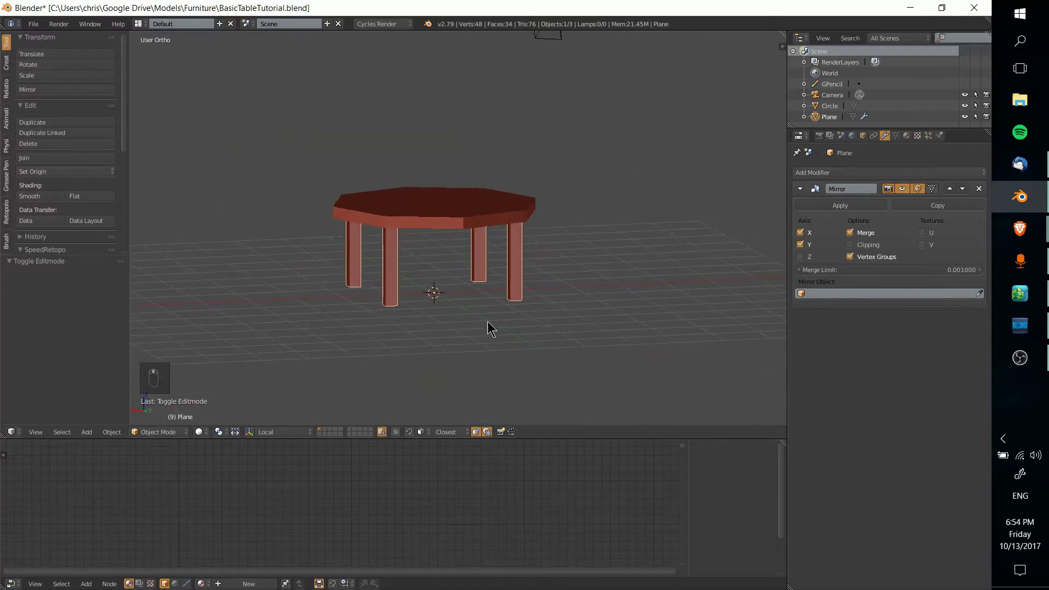
{"action": "key", "text": "shift+d"}
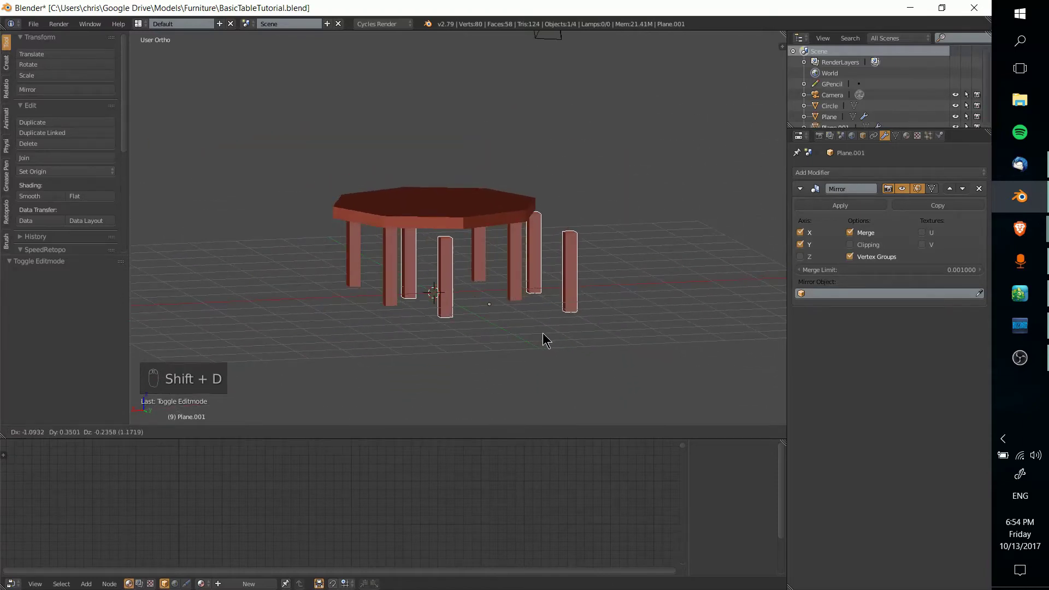
Leave the duplicate in place and select all of its vertices in Edit Mode.
{"action": "right_click", "coordinate": [543, 339]}
{"action": "middle_click_drag", "start_coordinate": [548, 350], "coordinate": [579, 356]}
{"action": "scroll", "coordinate": [560, 353], "scroll_direction": "up", "scroll_amount": 2}
{"action": "key", "text": "Tab"}
{"action": "key", "text": "a"}
{"action": "key", "text": "a"}
{"action": "key", "text": "a"}
{"action": "key", "text": "a"}
{"action": "mouse_move", "coordinate": [494, 349]}
{"action": "middle_mouse_down"}
{"action": "mouse_move", "coordinate": [481, 356]}
{"action": "mouse_move", "coordinate": [605, 343]}
{"action": "mouse_move", "coordinate": [478, 328]}
{"action": "mouse_move", "coordinate": [500, 329]}
{"action": "middle_mouse_up"}
{"action": "scroll", "coordinate": [949, 108], "scroll_direction": "down", "scroll_amount": 1}
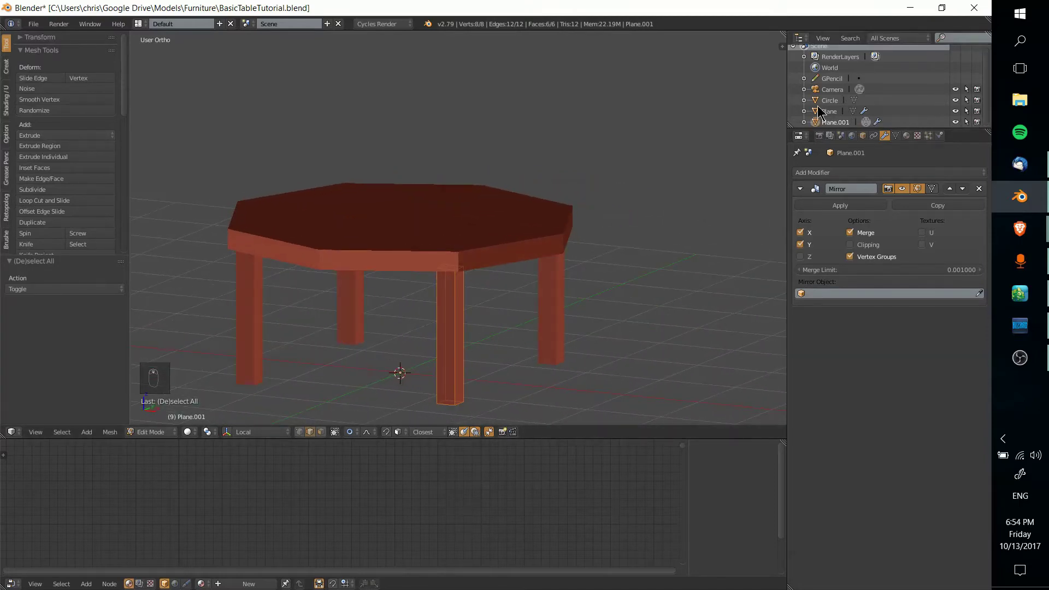
{"action": "key", "text": "Tab"}
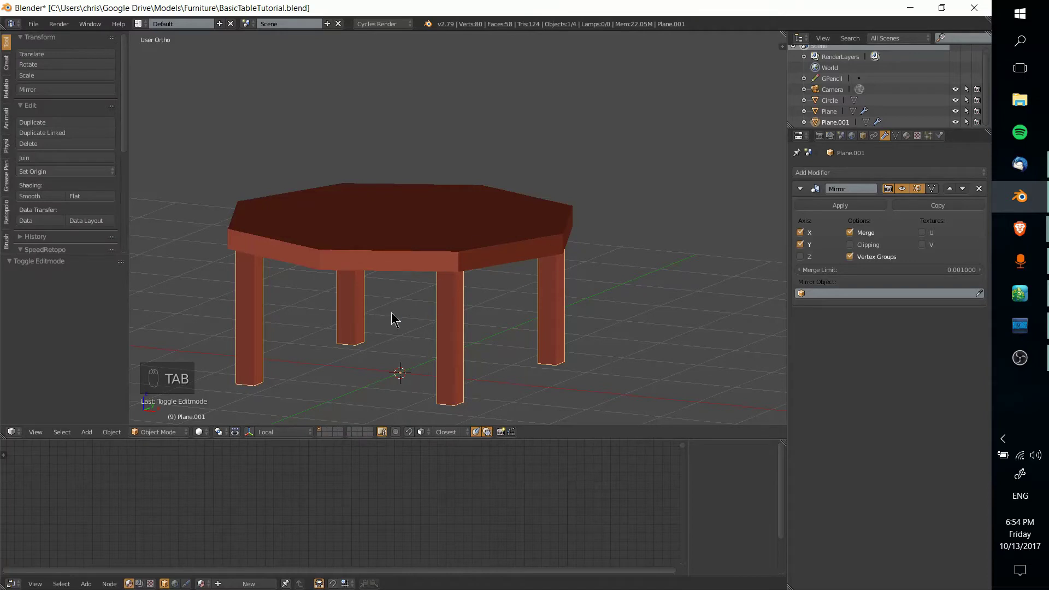
Rotate the leg copy 90° about X so it lies flat.
{"action": "key", "text": "Tab"}
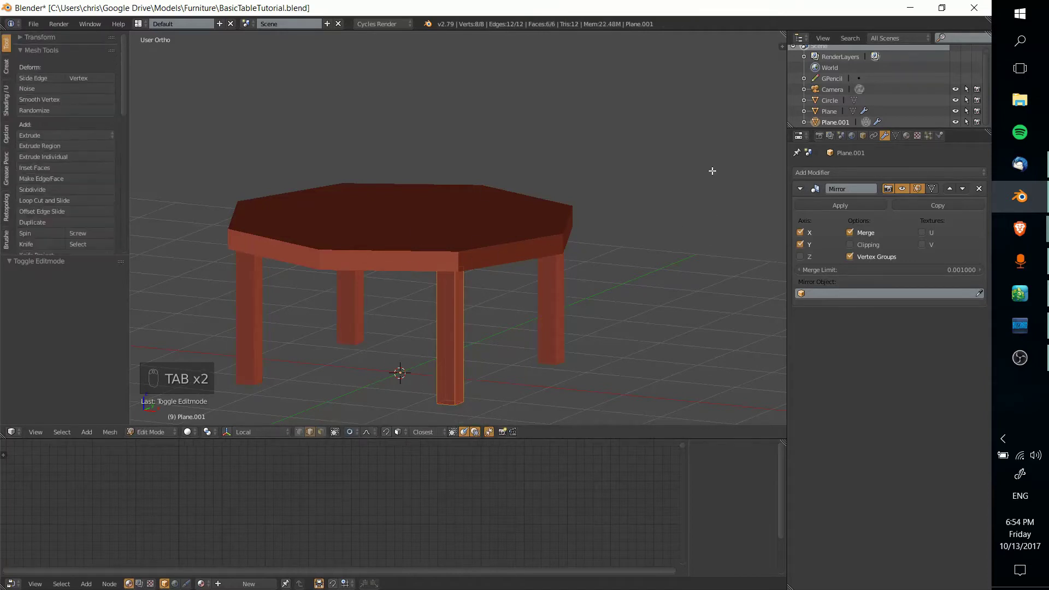
{"action": "middle_click_drag", "start_coordinate": [474, 264], "coordinate": [438, 279]}
{"action": "scroll", "coordinate": [439, 278], "scroll_direction": "up", "scroll_amount": 2}
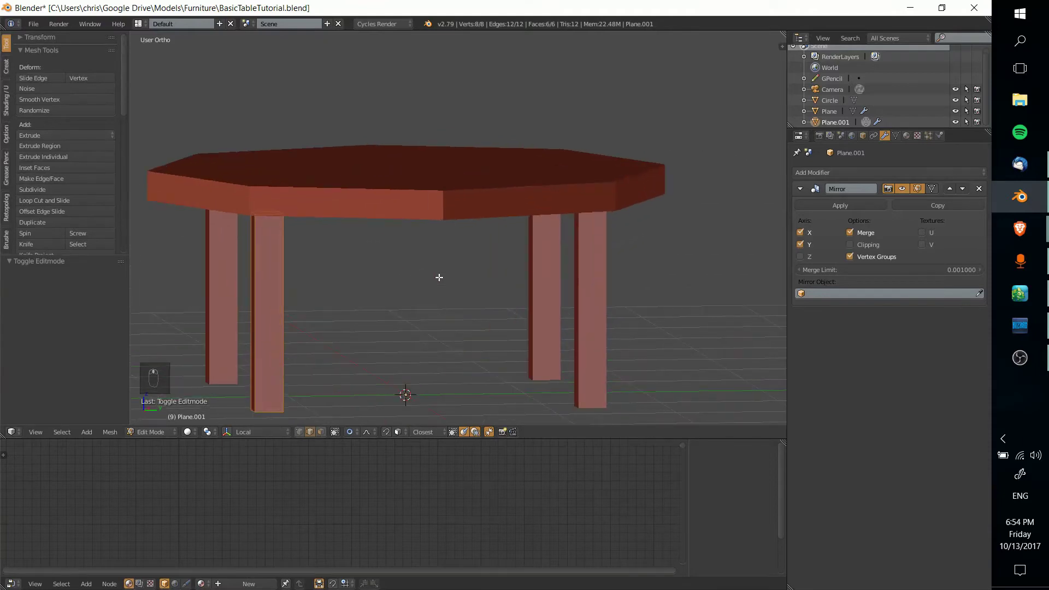
{"action": "type", "text": "r90y"}
{"action": "key", "text": "y"}
{"action": "key", "text": "y"}
{"action": "key", "text": "y"}
{"action": "key", "text": "x"}
{"action": "key", "text": "Return"}
Review Plane.001's object properties and its Mirror modifier settings.
{"action": "middle_click_drag", "start_coordinate": [439, 277], "coordinate": [456, 361]}
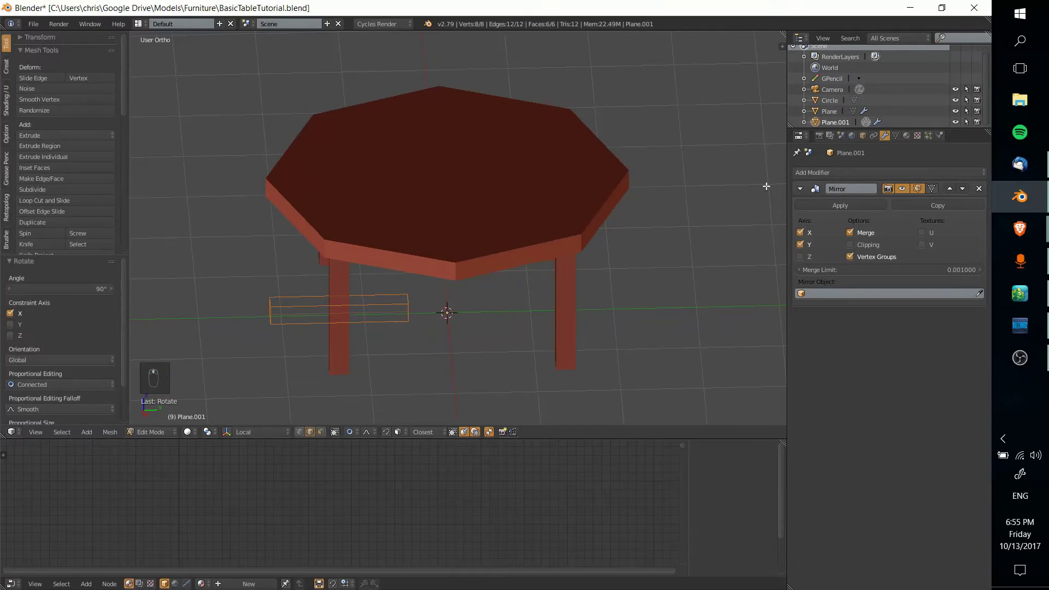
{"action": "left_click", "coordinate": [863, 135]}
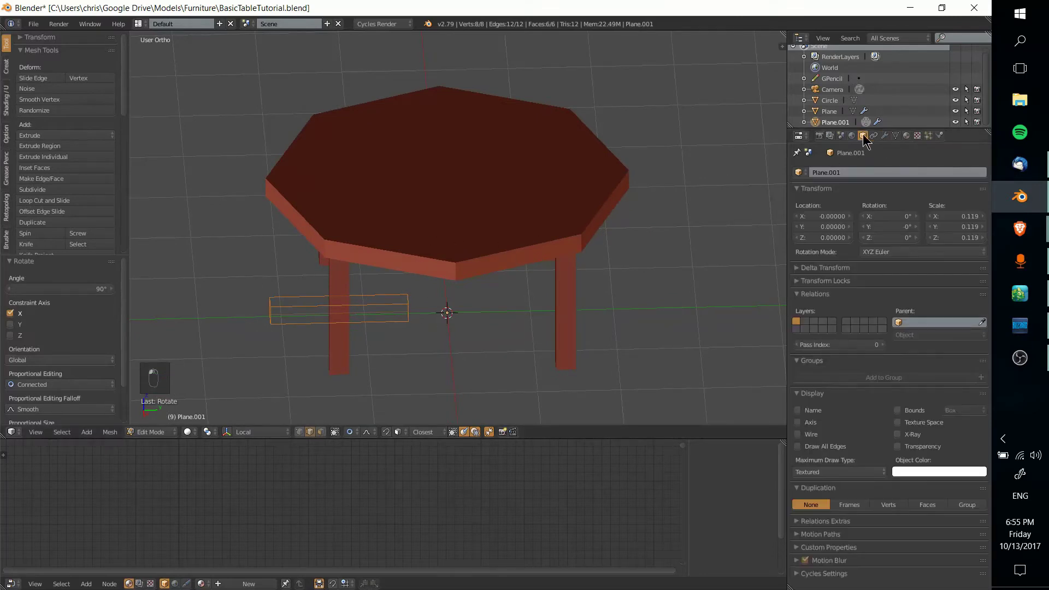
{"action": "left_click", "coordinate": [884, 135]}
{"action": "middle_click_drag", "start_coordinate": [637, 217], "coordinate": [354, 369]}
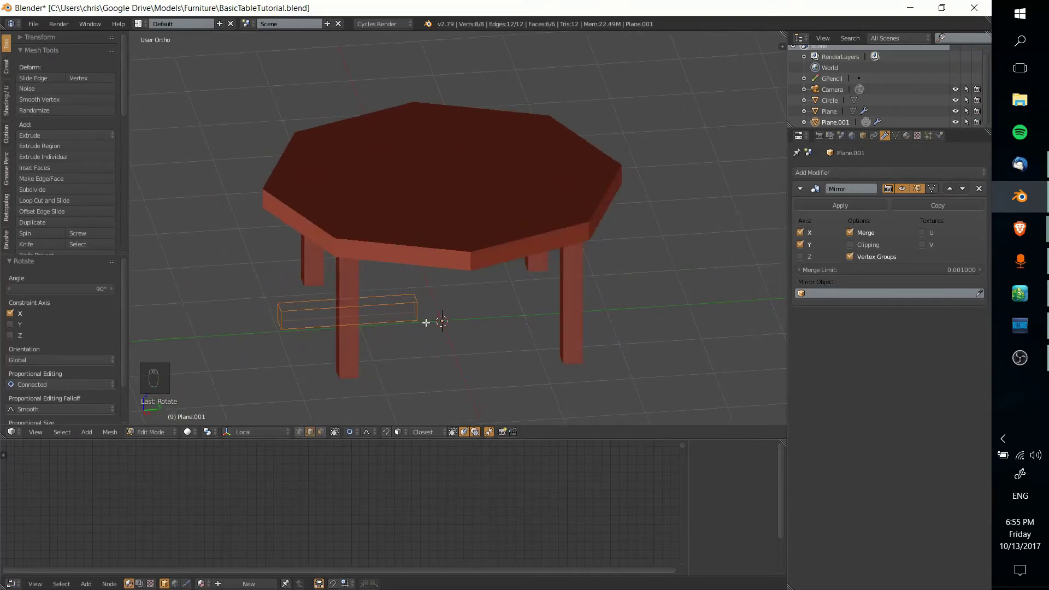
{"action": "middle_click_drag", "start_coordinate": [441, 306], "coordinate": [463, 322]}
Slide the flattened bar under the tabletop.
{"action": "key", "text": "g"}
{"action": "key", "text": "g"}
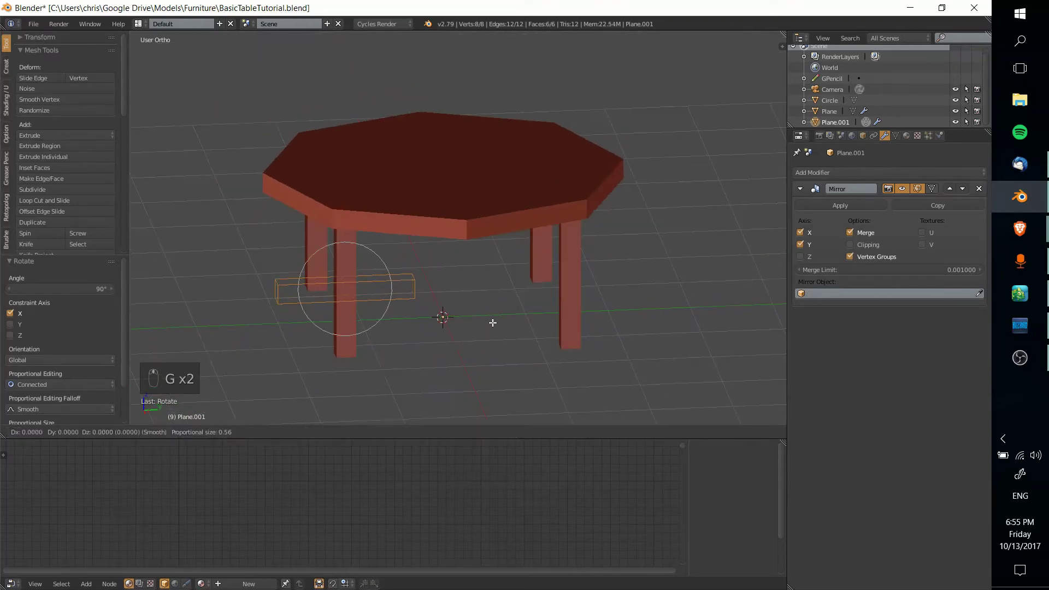
{"action": "left_click", "coordinate": [532, 328]}
{"action": "key", "text": "Tab"}
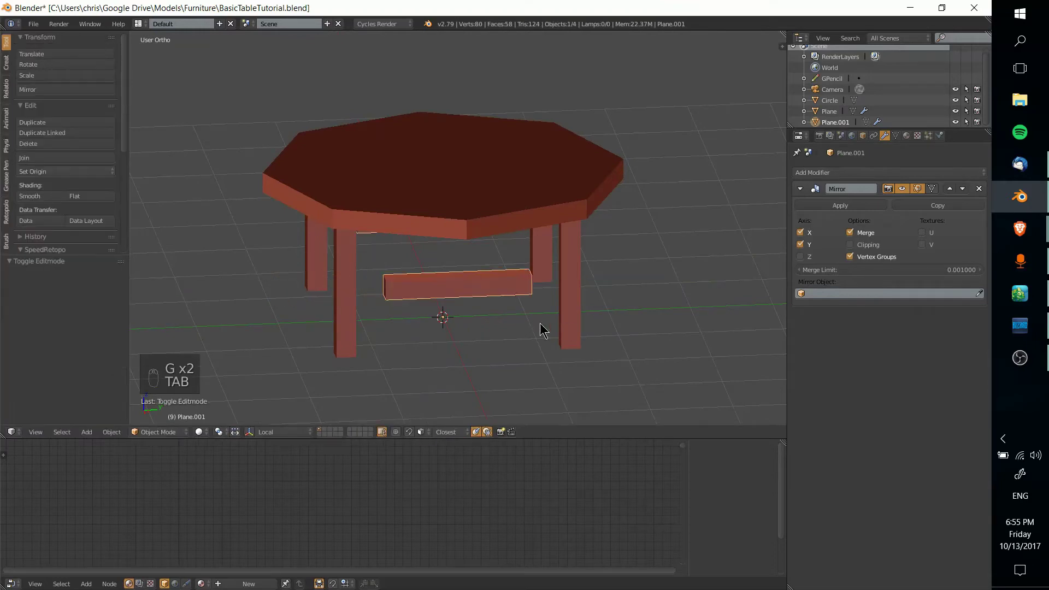
{"action": "middle_click_drag", "start_coordinate": [533, 328], "coordinate": [419, 309]}
Reposition the bar mesh beneath the table after two cancelled moves.
{"action": "key", "text": "g"}
{"action": "right_click", "coordinate": [360, 307]}
{"action": "key", "text": "Tab"}
{"action": "key", "text": "g"}
{"action": "right_click", "coordinate": [297, 293]}
{"action": "key", "text": "g"}
{"action": "key", "text": "g"}
{"action": "left_click", "coordinate": [255, 295]}
{"action": "key", "text": "Tab"}
{"action": "middle_click_drag", "start_coordinate": [255, 296], "coordinate": [310, 304]}
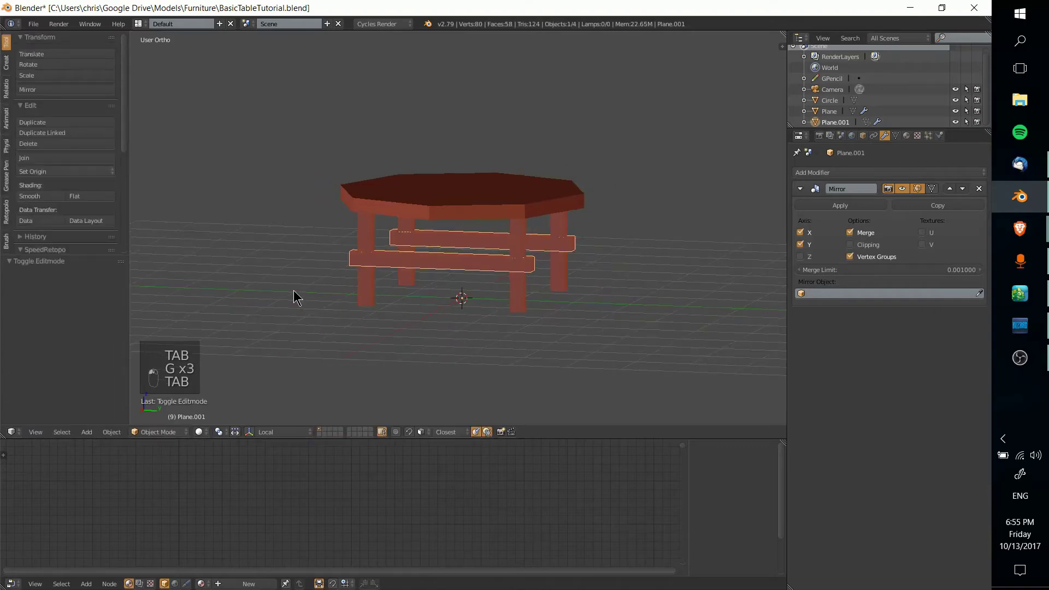
Undo the last two bar moves and view both mirrored bars in wireframe.
{"action": "key", "text": "Tab"}
{"action": "scroll", "coordinate": [474, 325], "scroll_direction": "up", "scroll_amount": 3}
{"action": "key", "text": "ctrl+z"}
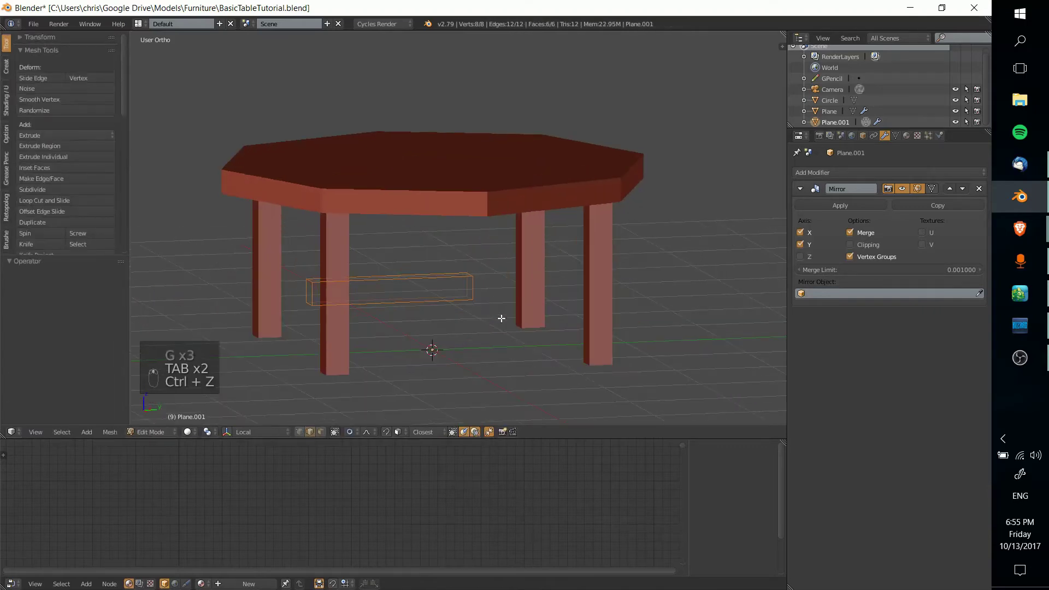
{"action": "key", "text": "z"}
{"action": "key", "text": "ctrl+z"}
{"action": "middle_click_drag", "start_coordinate": [502, 318], "coordinate": [480, 319]}
{"action": "key", "text": "Tab"}
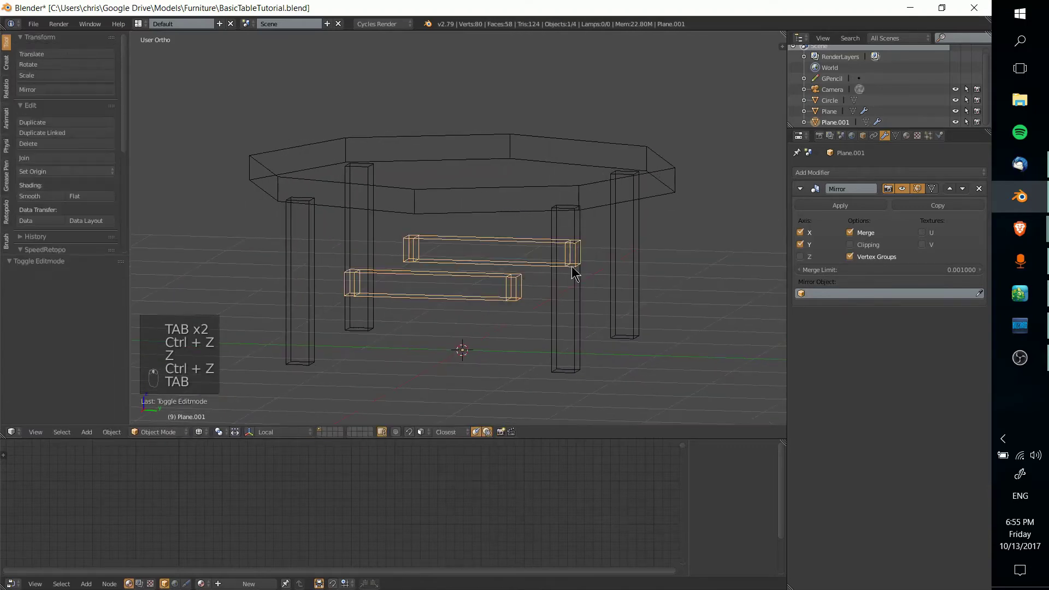
{"action": "middle_click_drag", "start_coordinate": [581, 275], "coordinate": [497, 297]}
{"action": "scroll", "coordinate": [425, 271], "scroll_direction": "up", "scroll_amount": 2}
{"action": "scroll", "coordinate": [490, 283], "scroll_direction": "up", "scroll_amount": 2}
Toggle the Mirror modifier's Z axis on and off and untick Y, leaving X only.
{"action": "scroll", "coordinate": [489, 283], "scroll_direction": "down", "scroll_amount": 4}
{"action": "left_click", "coordinate": [800, 257]}
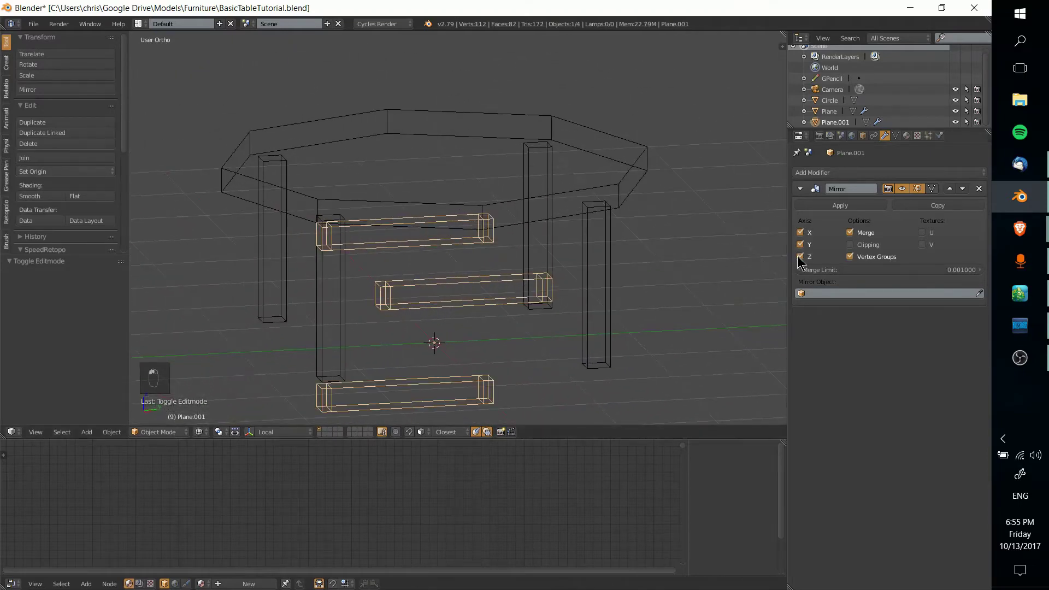
{"action": "left_click", "coordinate": [800, 257]}
{"action": "middle_click_drag", "start_coordinate": [596, 280], "coordinate": [656, 287]}
{"action": "mouse_move", "coordinate": [776, 252]}
{"action": "middle_mouse_down"}
{"action": "mouse_move", "coordinate": [624, 269]}
{"action": "mouse_move", "coordinate": [775, 238]}
{"action": "middle_mouse_up"}
{"action": "left_click", "coordinate": [800, 244]}
{"action": "middle_click_drag", "start_coordinate": [706, 328], "coordinate": [568, 296]}
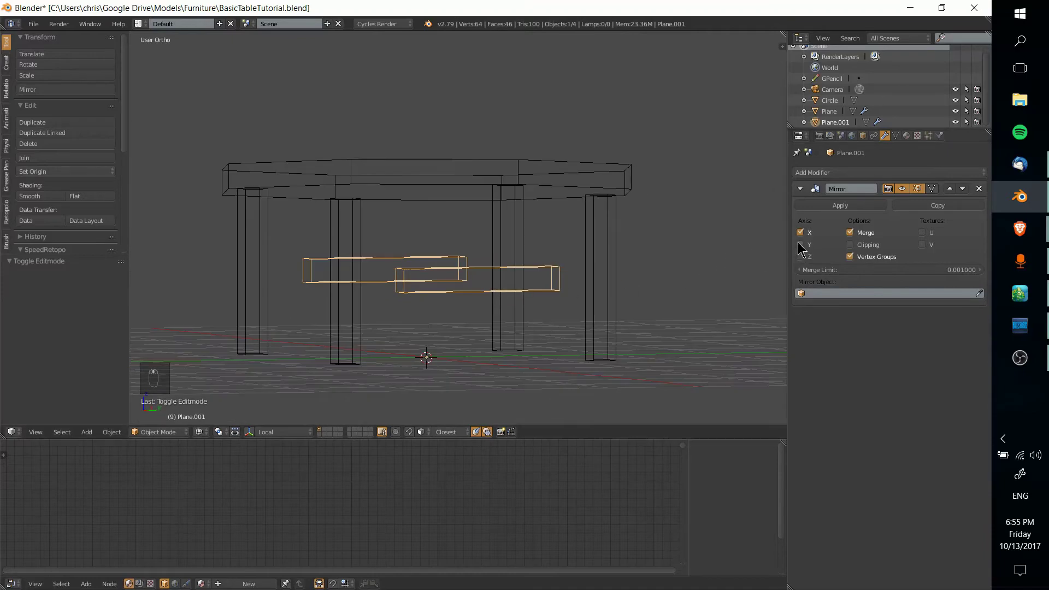
{"action": "middle_click_drag", "start_coordinate": [303, 361], "coordinate": [376, 366]}
{"action": "middle_click_drag", "start_coordinate": [514, 276], "coordinate": [438, 265]}
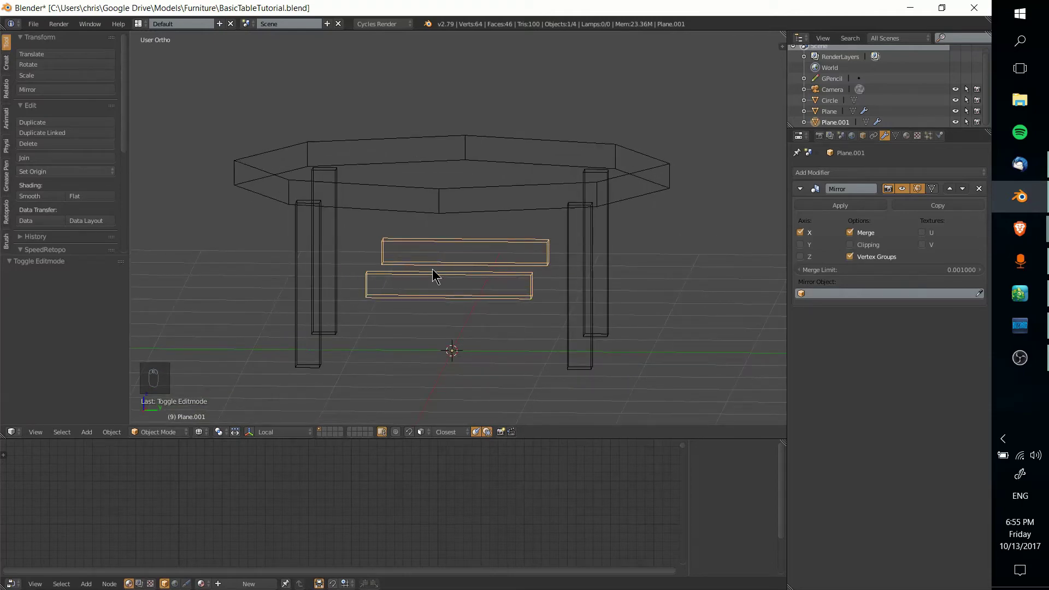
{"action": "middle_click_drag", "start_coordinate": [434, 277], "coordinate": [494, 304]}
Switch to face select and stretch the whole crossbar to 1.465 along Y.
{"action": "key", "text": "Tab"}
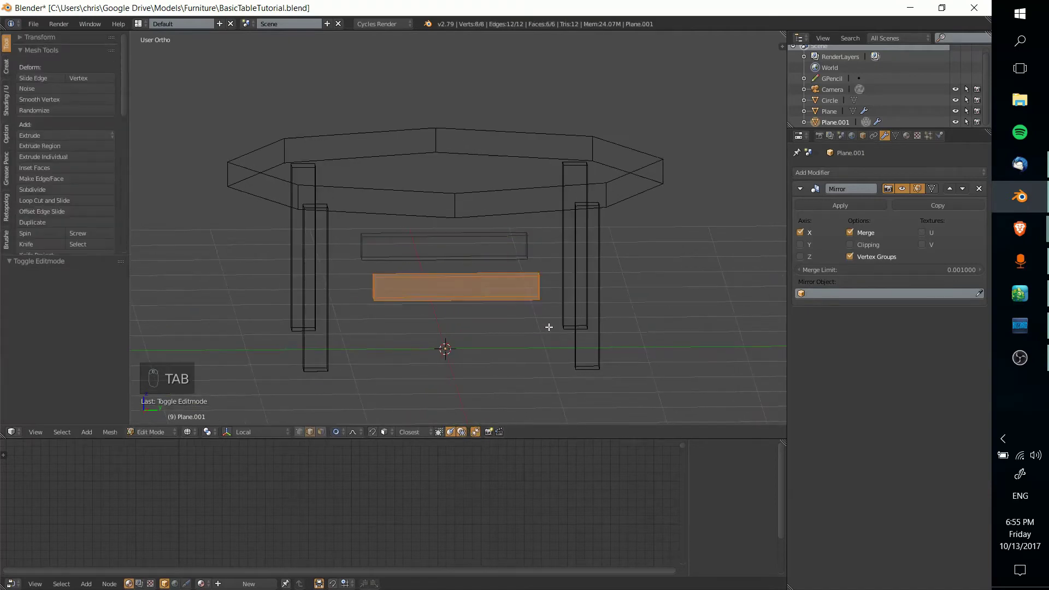
{"action": "middle_click_drag", "start_coordinate": [549, 327], "coordinate": [524, 281]}
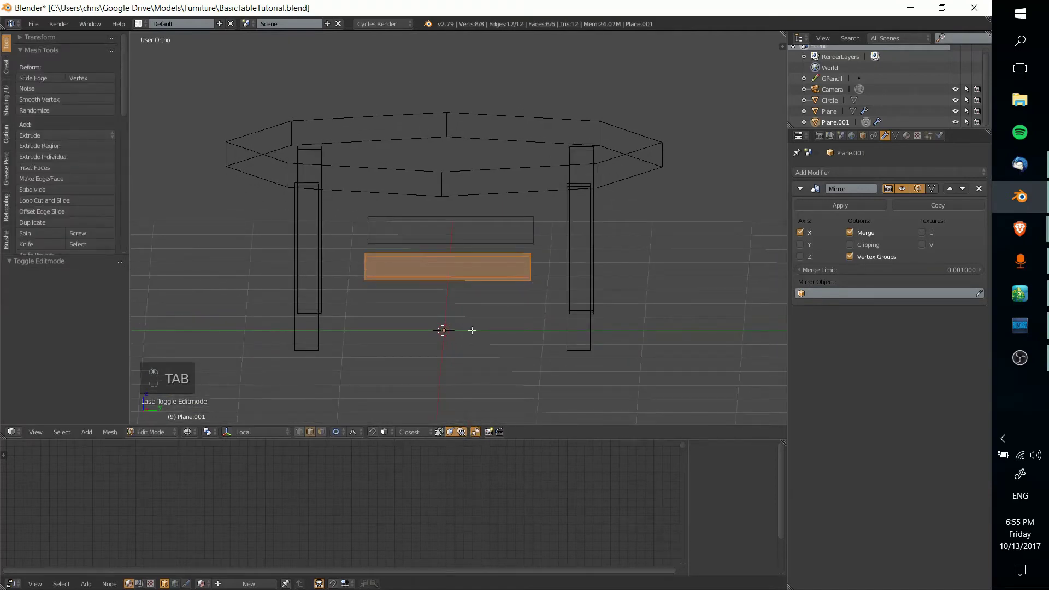
{"action": "left_click", "coordinate": [322, 432]}
{"action": "key", "text": "a"}
{"action": "key", "text": "a"}
{"action": "key", "text": "s"}
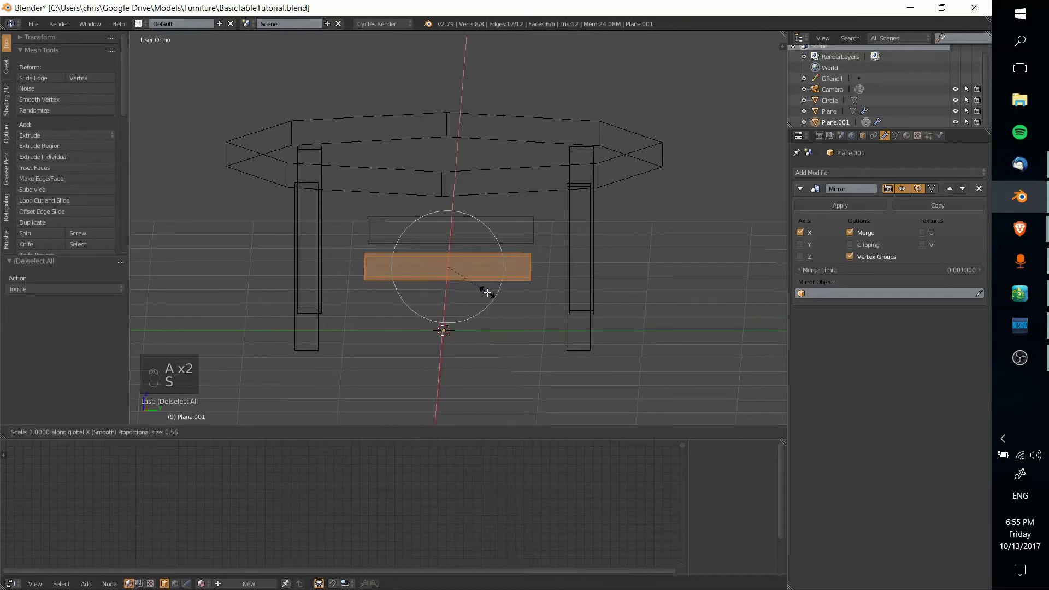
{"action": "key", "text": "s"}
{"action": "key", "text": "y"}
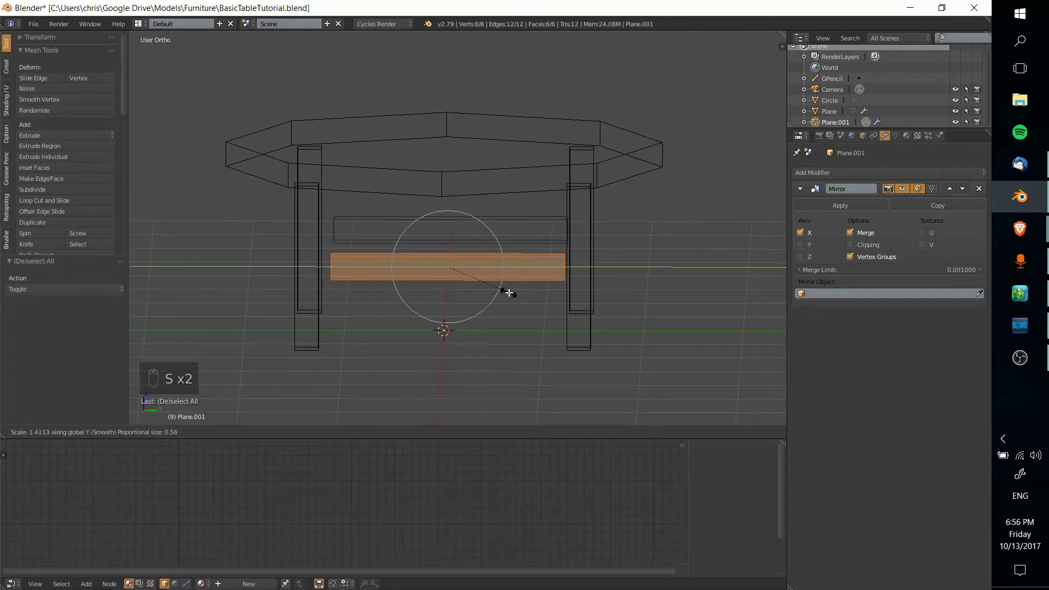
{"action": "left_click", "coordinate": [517, 295]}
In Right view, nudge the crossbar along Y and refine its length with 1.036 and 1.014 Y scales.
{"action": "key", "text": "ctrl+KP_1"}
{"action": "key", "text": "KP_3"}
{"action": "scroll", "coordinate": [578, 277], "scroll_direction": "up", "scroll_amount": 3}
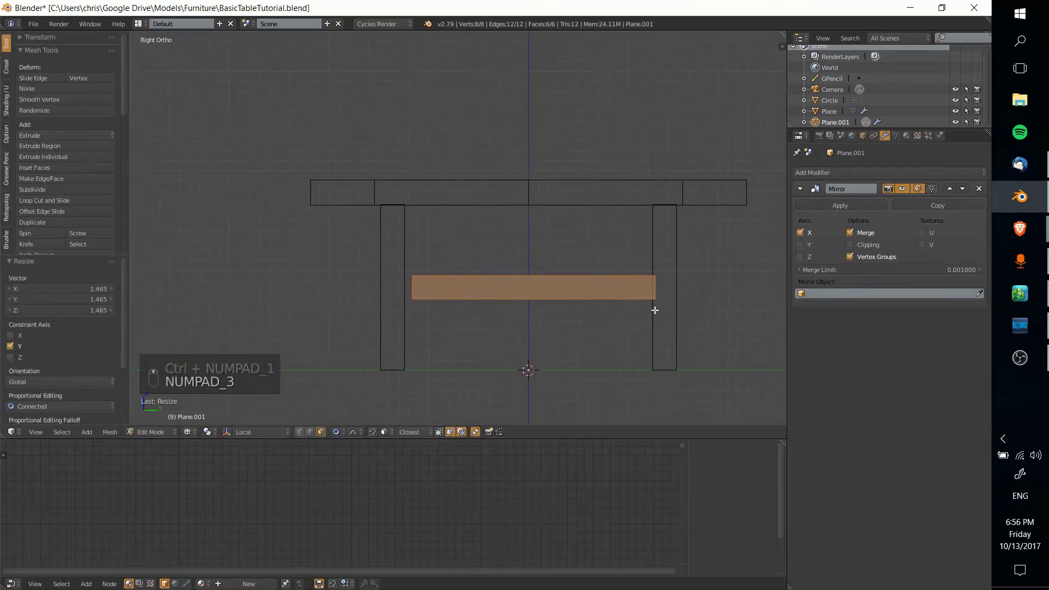
{"action": "middle_click_drag", "start_coordinate": [633, 304], "coordinate": [581, 307], "text": "shift"}
{"action": "key", "text": "g"}
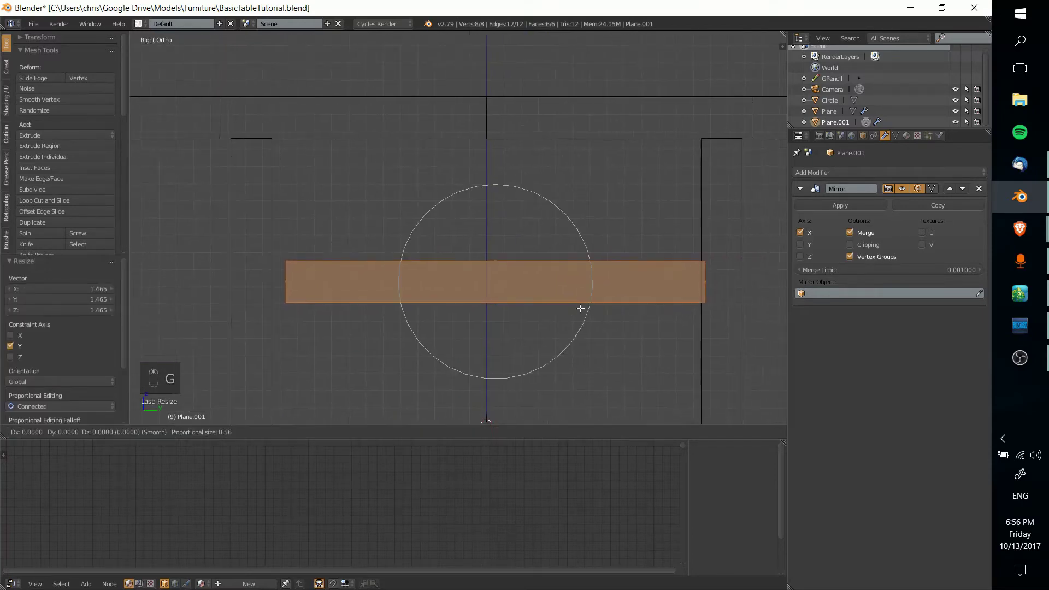
{"action": "key", "text": "y"}
{"action": "left_click", "coordinate": [571, 307]}
{"action": "key", "text": "s"}
{"action": "key", "text": "y"}
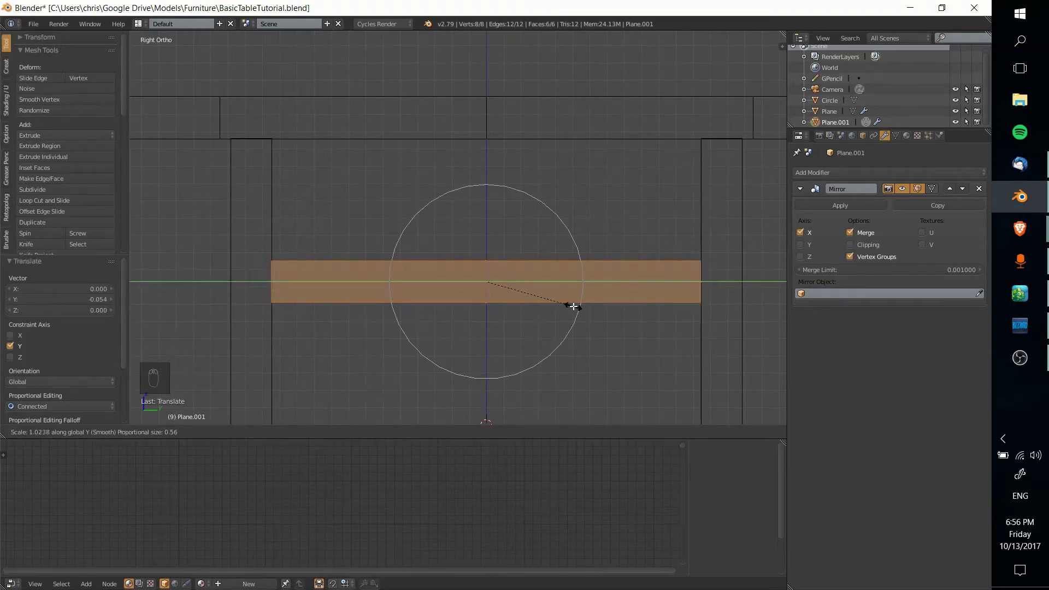
{"action": "left_click", "coordinate": [574, 306]}
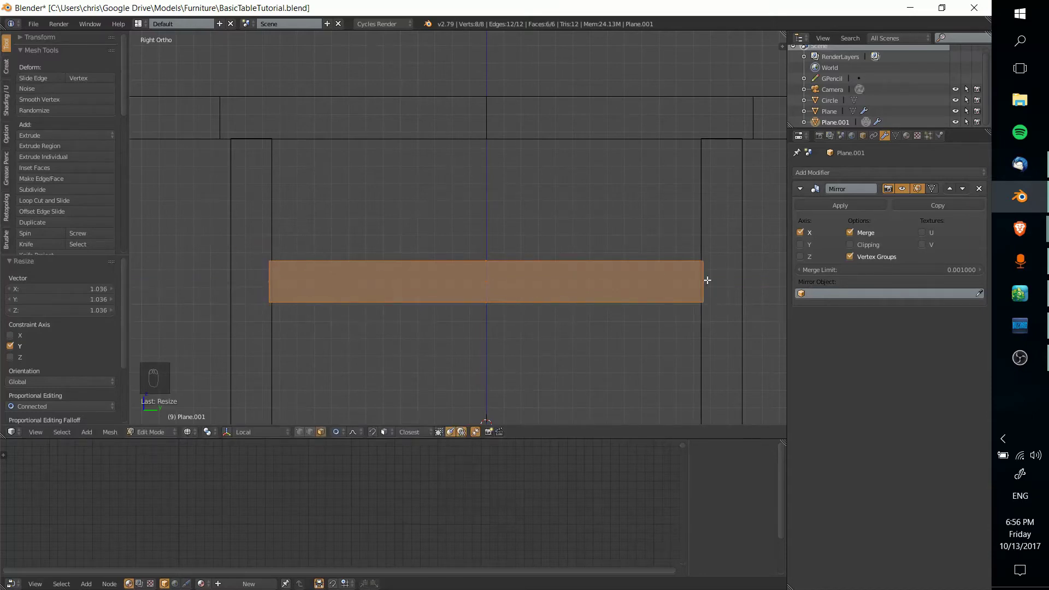
{"action": "key", "text": "s"}
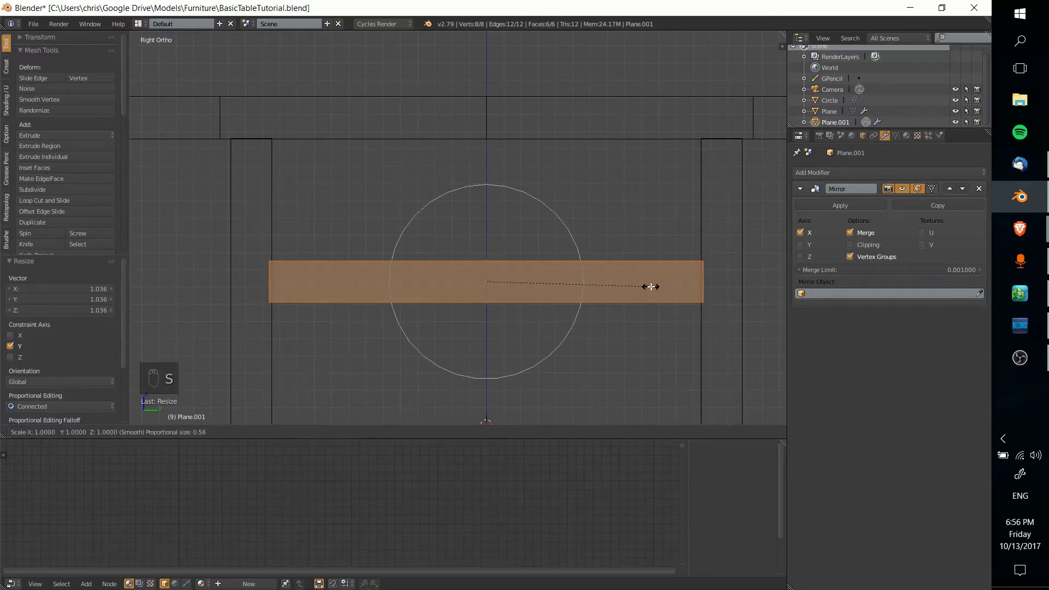
{"action": "middle_click", "coordinate": [652, 288]}
{"action": "left_click", "coordinate": [653, 288]}
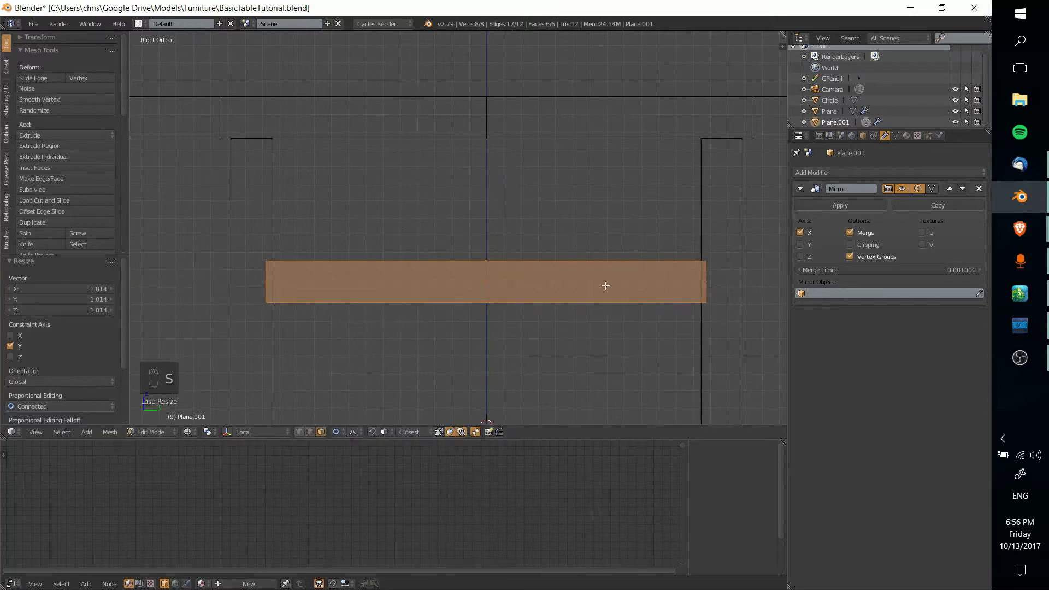
{"action": "middle_click_drag", "start_coordinate": [605, 288], "coordinate": [606, 337], "text": "shift"}
{"action": "scroll", "coordinate": [570, 231], "scroll_direction": "down", "scroll_amount": 1}
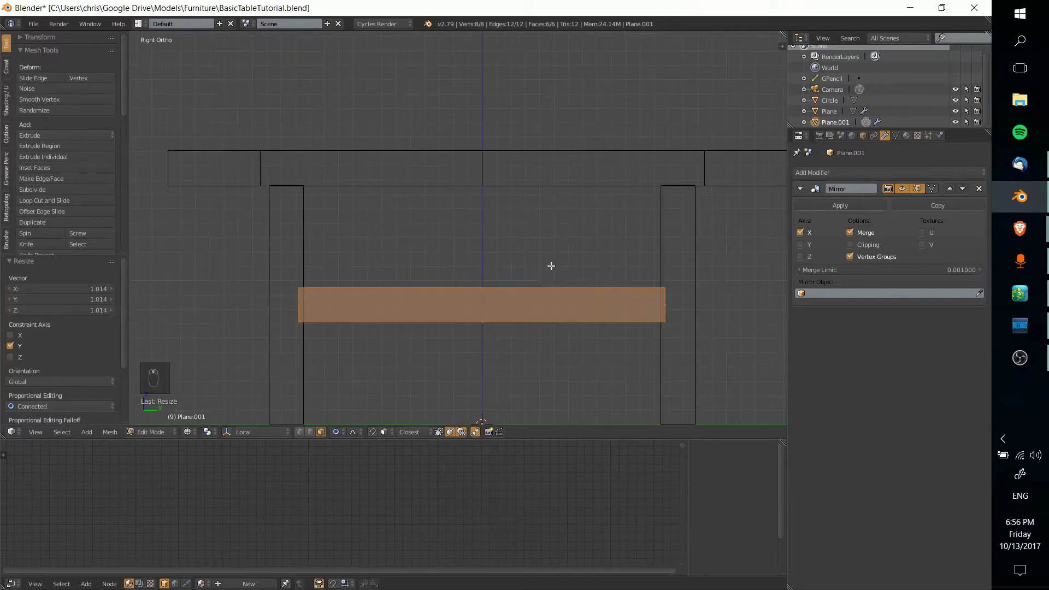
{"action": "middle_click_drag", "start_coordinate": [557, 270], "coordinate": [672, 298]}
{"action": "key", "text": "Tab"}
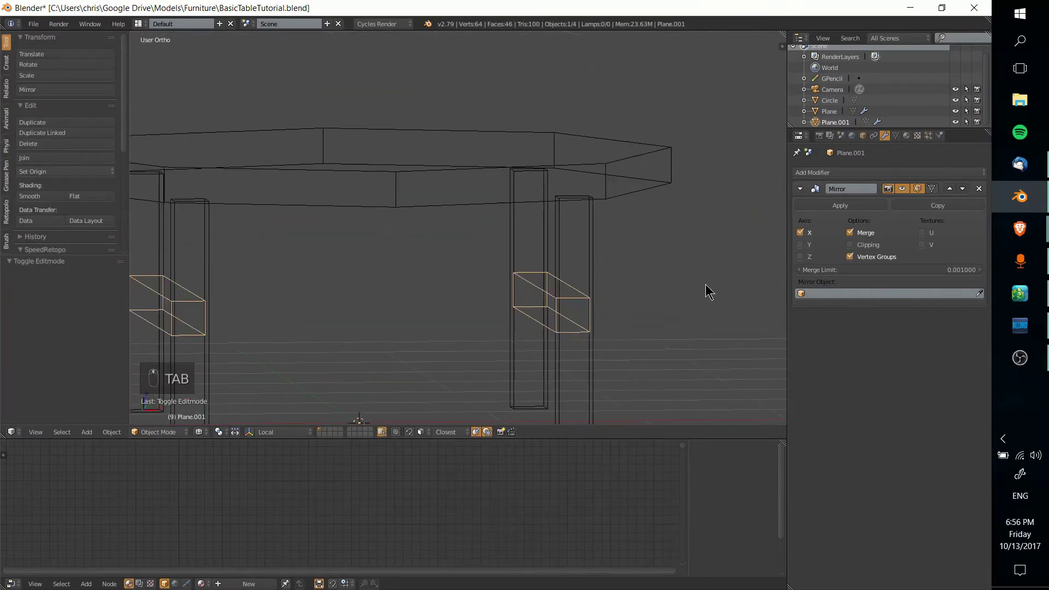
{"action": "key", "text": "Tab"}
{"action": "key", "text": "Tab"}
{"action": "key", "text": "Tab"}
{"action": "middle_click_drag", "start_coordinate": [691, 291], "coordinate": [637, 305]}
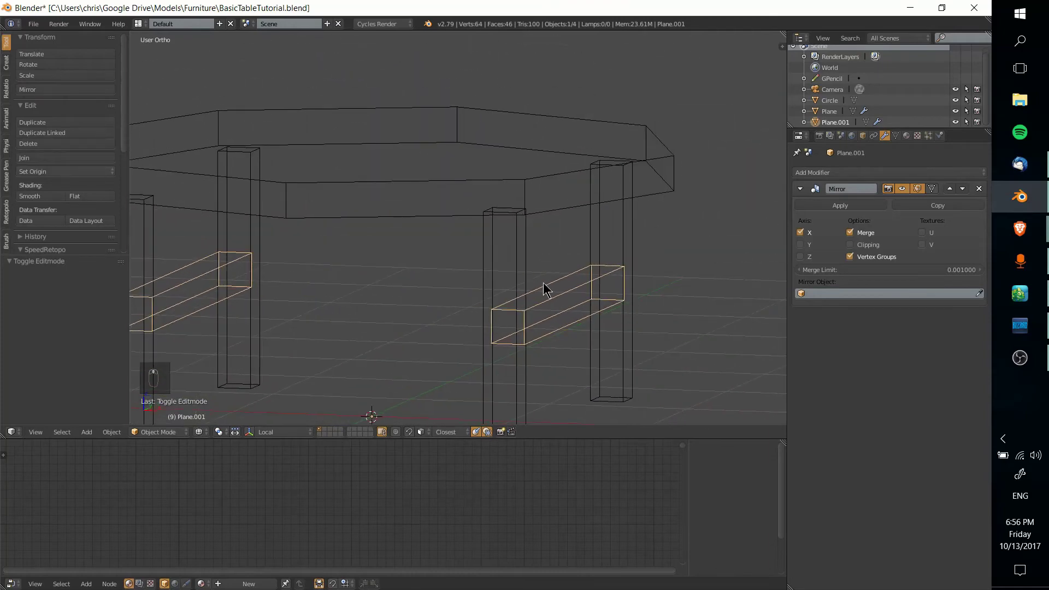
{"action": "middle_click_drag", "start_coordinate": [543, 286], "coordinate": [608, 340]}
{"action": "key", "text": "Tab"}
{"action": "key", "text": "s"}
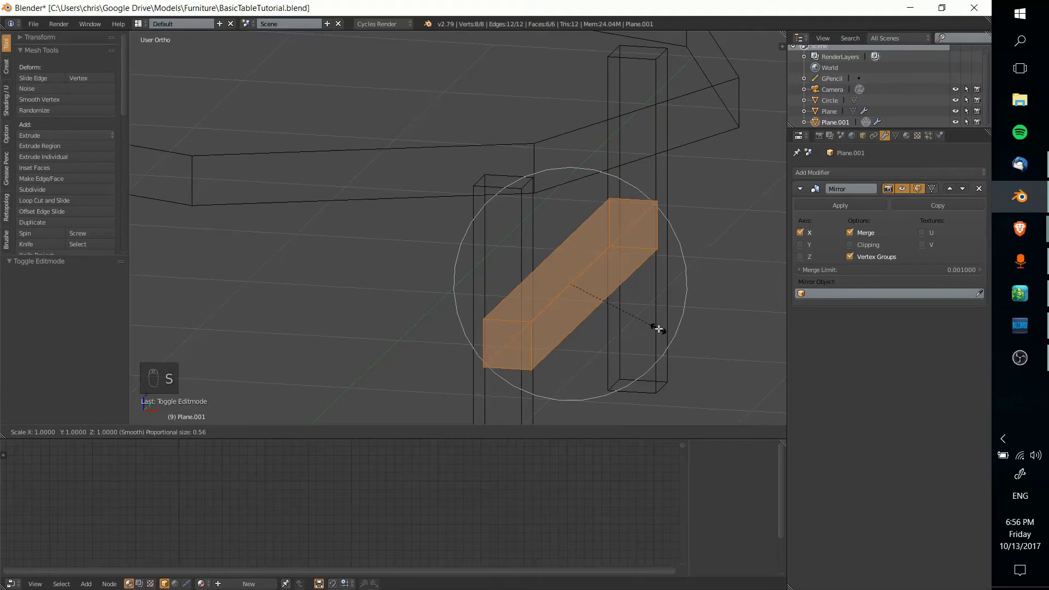
{"action": "key", "text": "shift+y"}
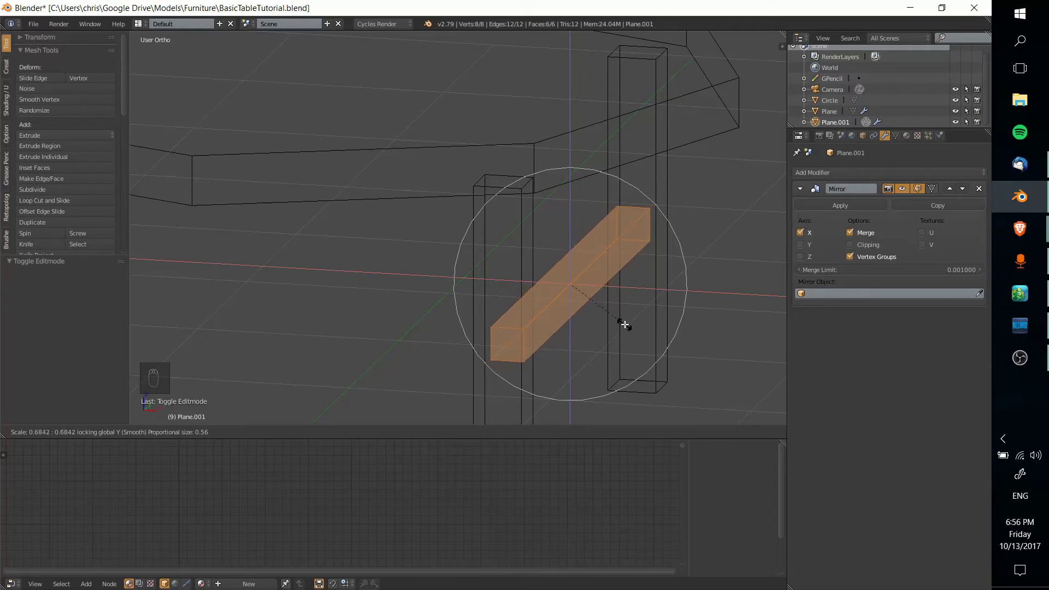
{"action": "left_click", "coordinate": [625, 324]}
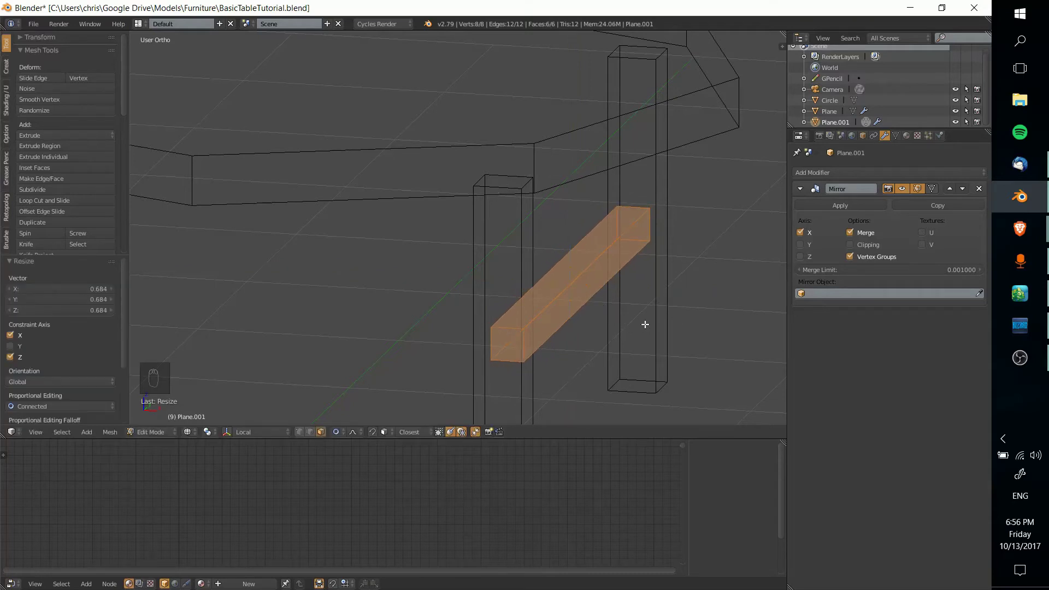
{"action": "middle_click_drag", "start_coordinate": [646, 325], "coordinate": [430, 266]}
{"action": "key", "text": "Tab"}
{"action": "middle_click_drag", "start_coordinate": [354, 315], "coordinate": [478, 322]}
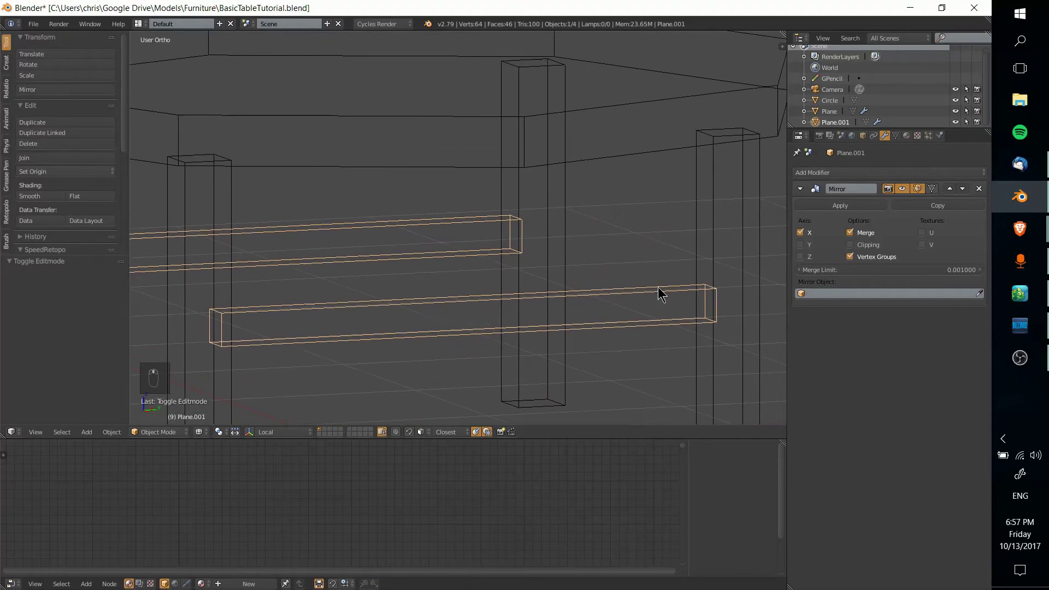
{"action": "middle_click_drag", "start_coordinate": [661, 294], "coordinate": [712, 306]}
{"action": "middle_click_drag", "start_coordinate": [626, 323], "coordinate": [721, 319]}
Switch the viewport to Solid shading and orbit and zoom to view the table.
{"action": "left_click", "coordinate": [200, 432]}
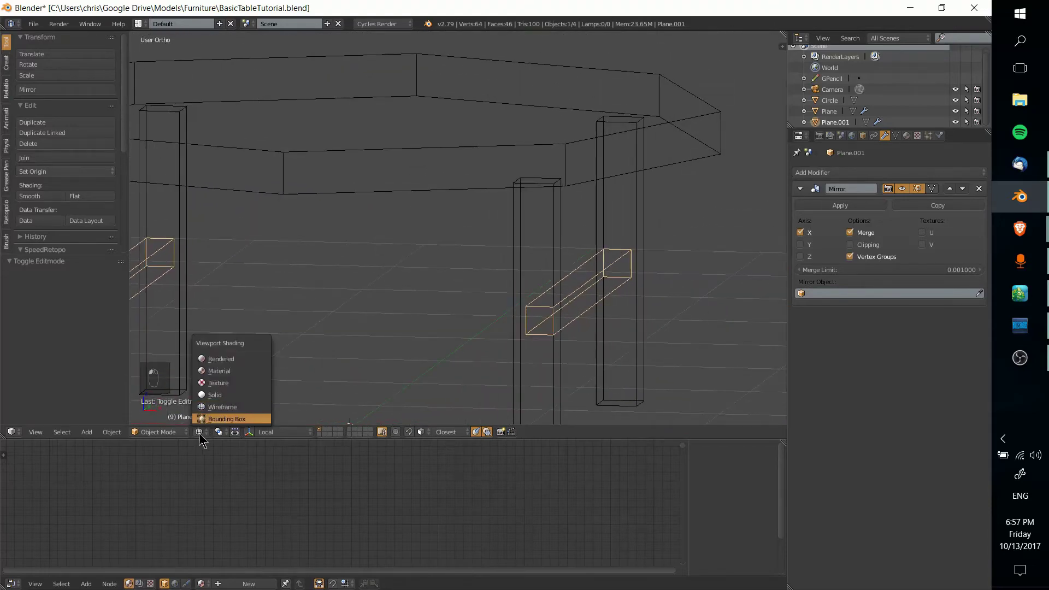
{"action": "left_click", "coordinate": [215, 396]}
{"action": "mouse_move", "coordinate": [215, 395]}
{"action": "middle_mouse_down"}
{"action": "mouse_move", "coordinate": [595, 298]}
{"action": "mouse_move", "coordinate": [421, 307]}
{"action": "mouse_move", "coordinate": [600, 295]}
{"action": "middle_mouse_up"}
{"action": "scroll", "coordinate": [606, 295], "scroll_direction": "up", "scroll_amount": 6}
{"action": "scroll", "coordinate": [639, 263], "scroll_direction": "up", "scroll_amount": 8}
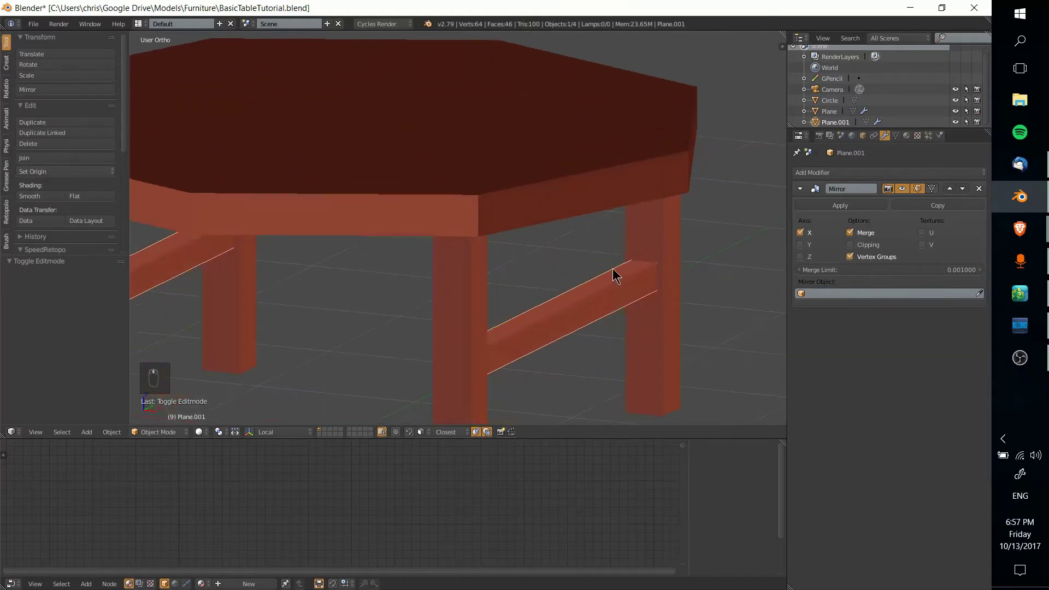
{"action": "scroll", "coordinate": [670, 359], "scroll_direction": "down", "scroll_amount": 8}
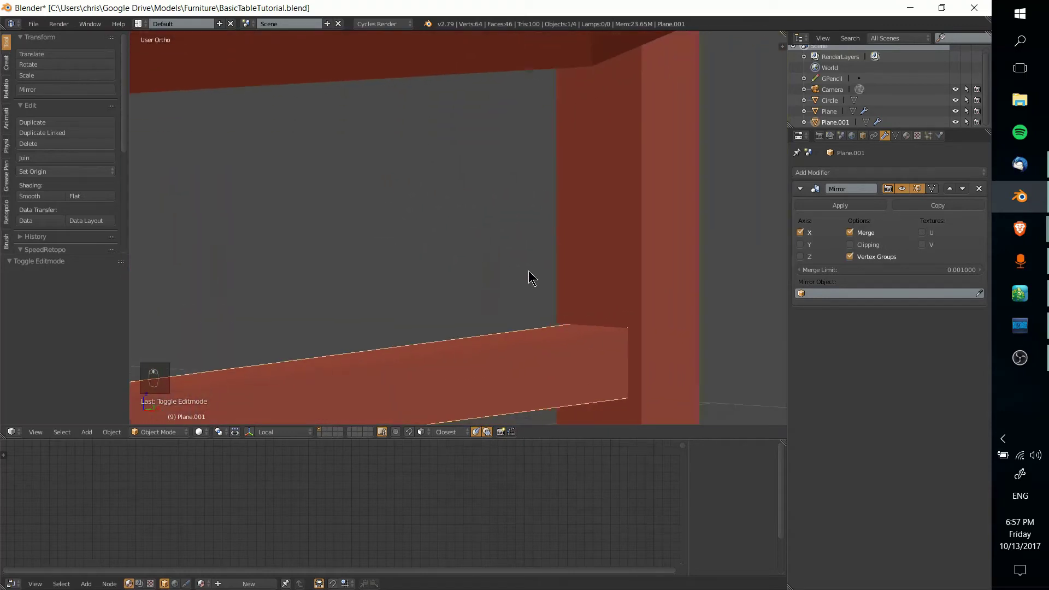
{"action": "scroll", "coordinate": [615, 322], "scroll_direction": "down", "scroll_amount": 2}
In Edit Mode, slide the stretcher rail slightly along the X axis between the legs.
{"action": "key", "text": "Tab"}
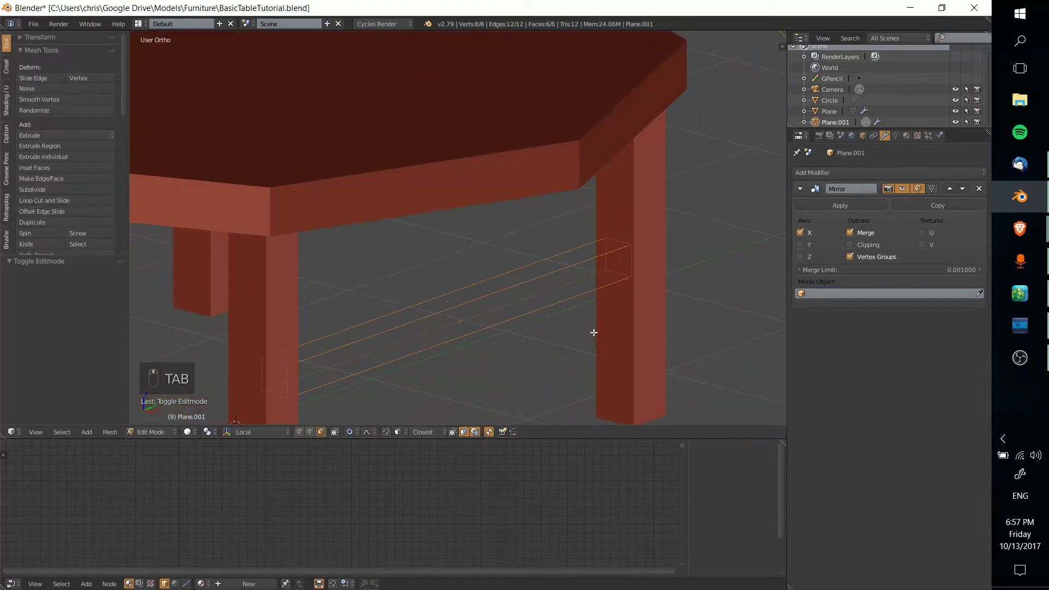
{"action": "middle_click_drag", "start_coordinate": [558, 331], "coordinate": [603, 321]}
{"action": "key", "text": "g"}
{"action": "right_click", "coordinate": [602, 321]}
{"action": "key", "text": "g"}
{"action": "key", "text": "x"}
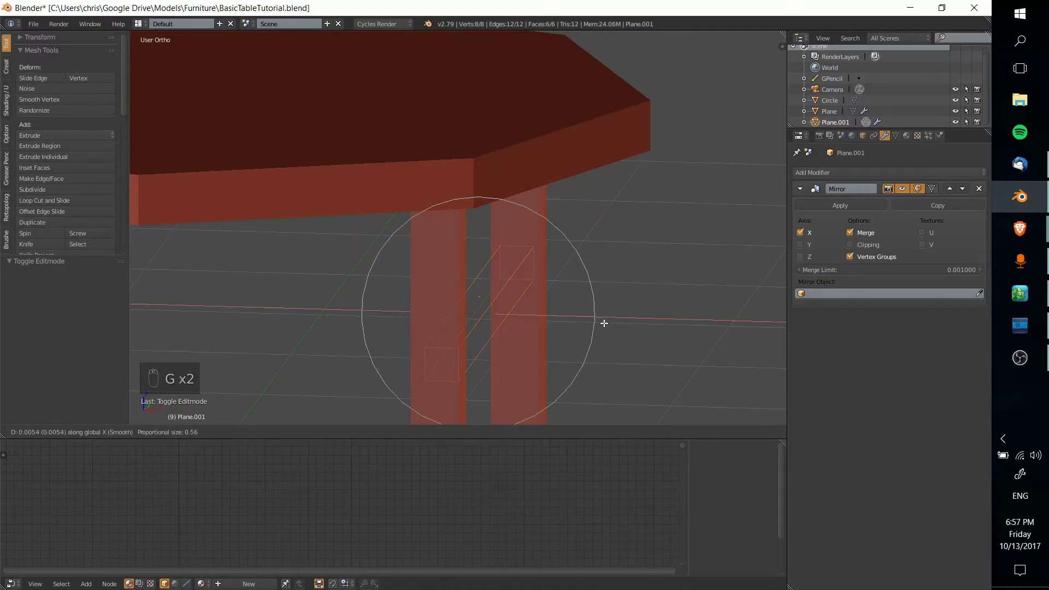
{"action": "left_click", "coordinate": [604, 323]}
{"action": "middle_click_drag", "start_coordinate": [578, 297], "coordinate": [495, 338]}
{"action": "key", "text": "Tab"}
{"action": "scroll", "coordinate": [576, 317], "scroll_direction": "down", "scroll_amount": 3}
{"action": "key", "text": "Tab"}
{"action": "middle_click_drag", "start_coordinate": [405, 337], "coordinate": [511, 335]}
Undo the edit-mode duplicate and duplicate the stretcher rails object in place.
{"action": "key", "text": "shift+d"}
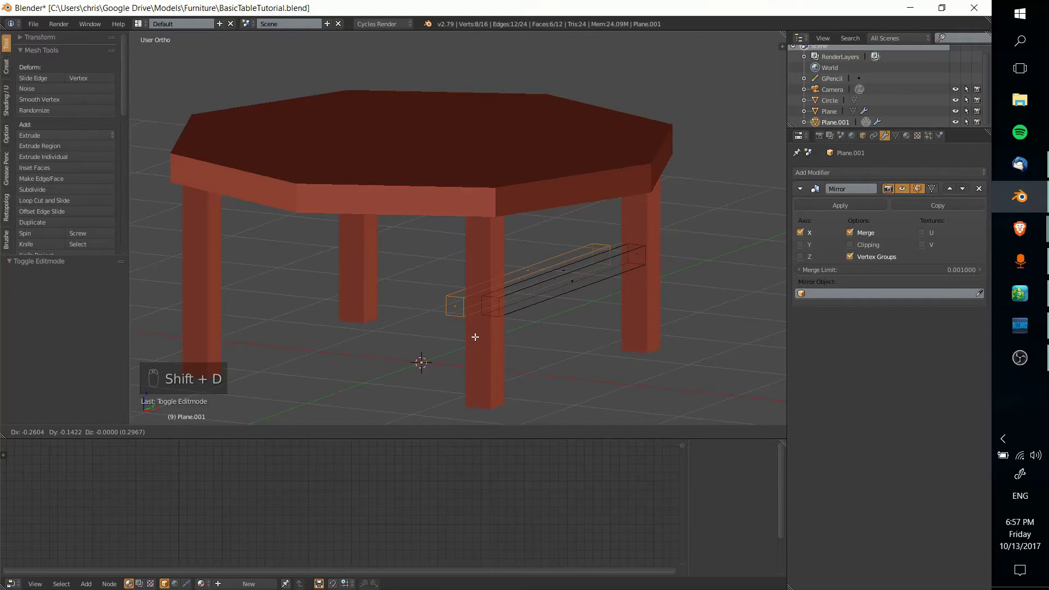
{"action": "key", "text": "ctrl+z"}
{"action": "key", "text": "Tab"}
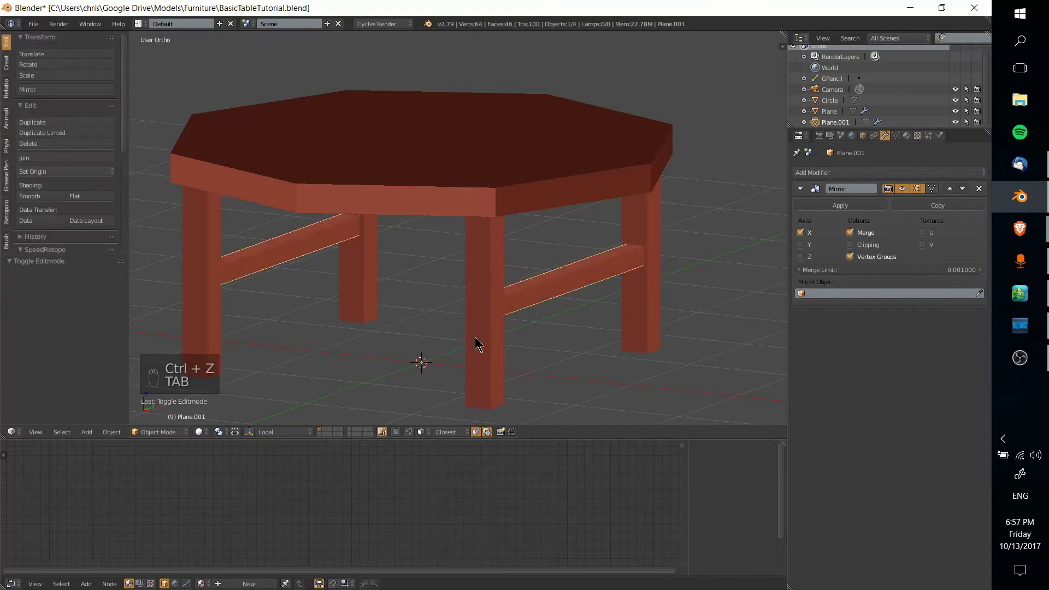
{"action": "key", "text": "shift+d"}
{"action": "right_click", "coordinate": [550, 325]}
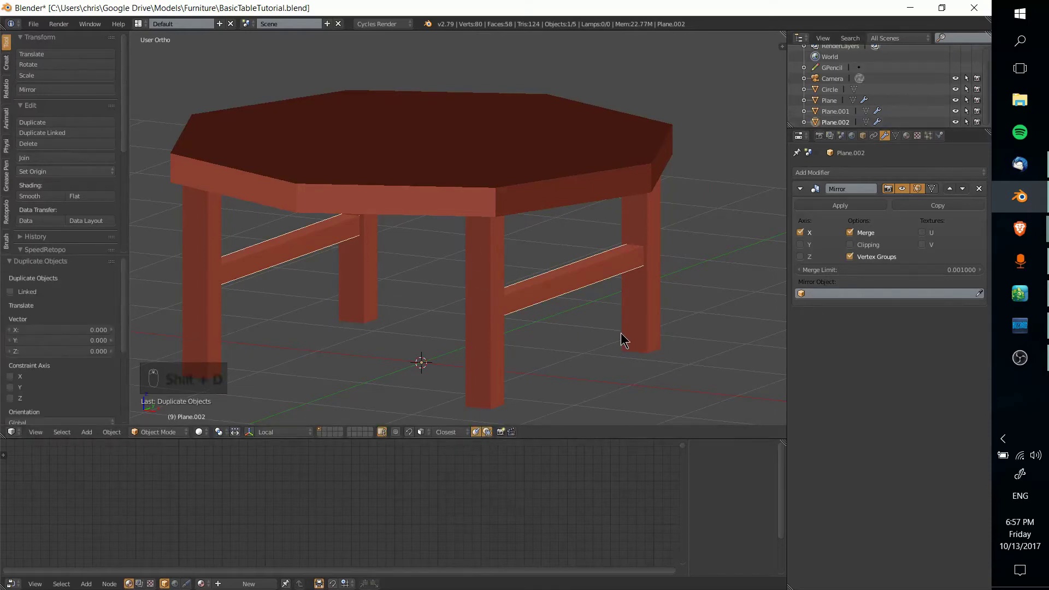
Rotate the copied rails 90° around Z so they brace the other two sides.
{"action": "key", "text": "r"}
{"action": "key", "text": "y"}
{"action": "key", "text": "9"}
{"action": "key", "text": "0"}
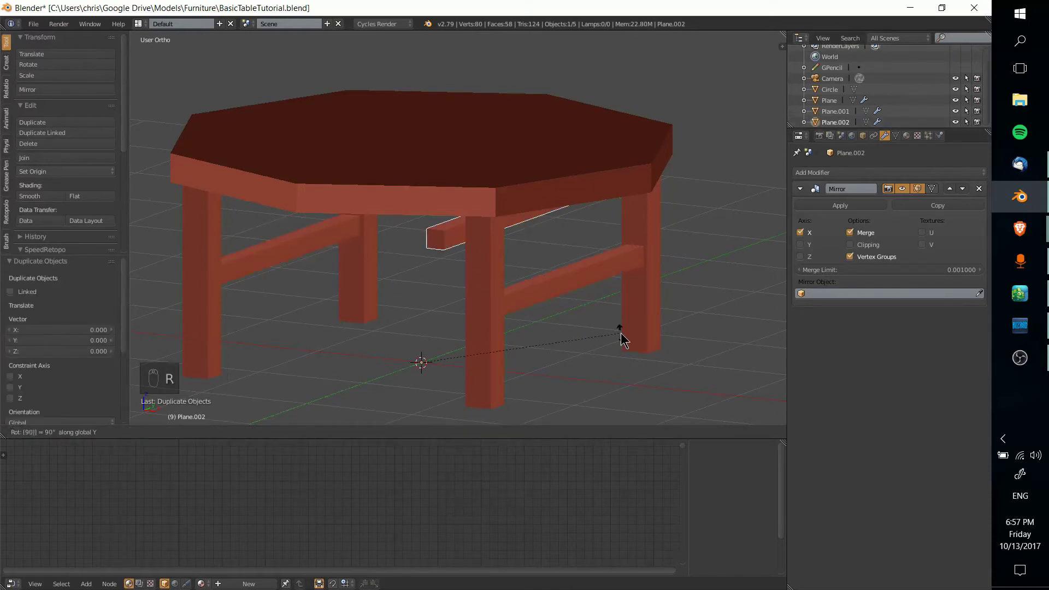
{"action": "key", "text": "y"}
{"action": "key", "text": "y"}
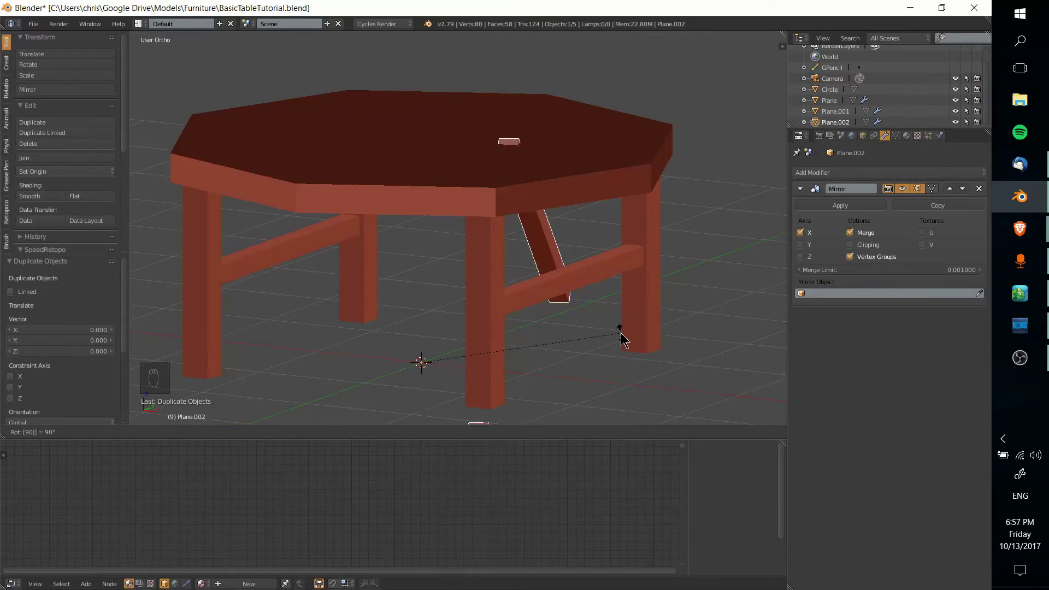
{"action": "key", "text": "y"}
{"action": "key", "text": "Return"}
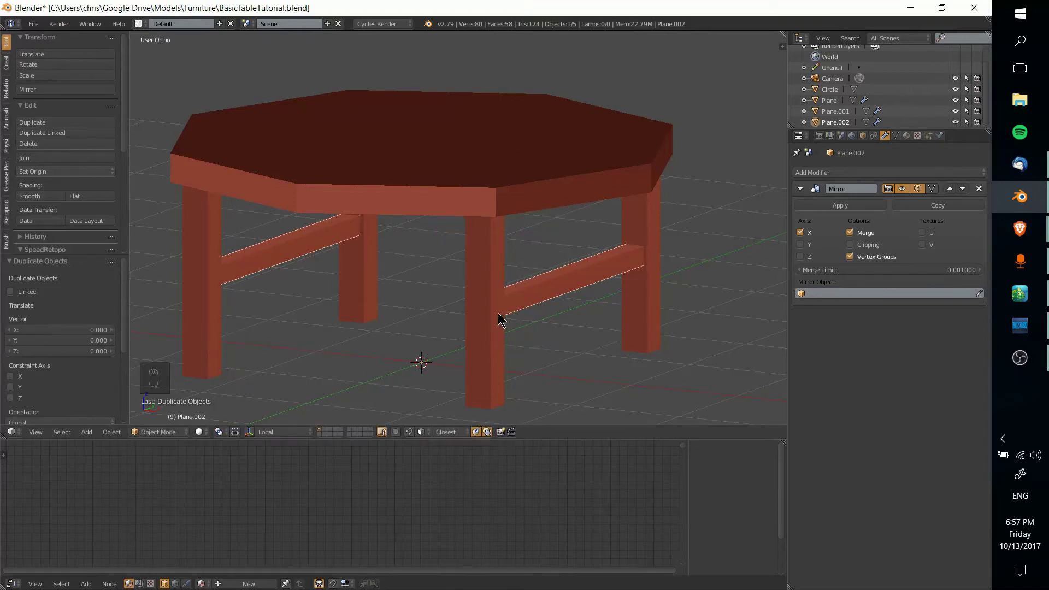
{"action": "middle_click_drag", "start_coordinate": [497, 316], "coordinate": [525, 317]}
{"action": "type", "text": "r"}
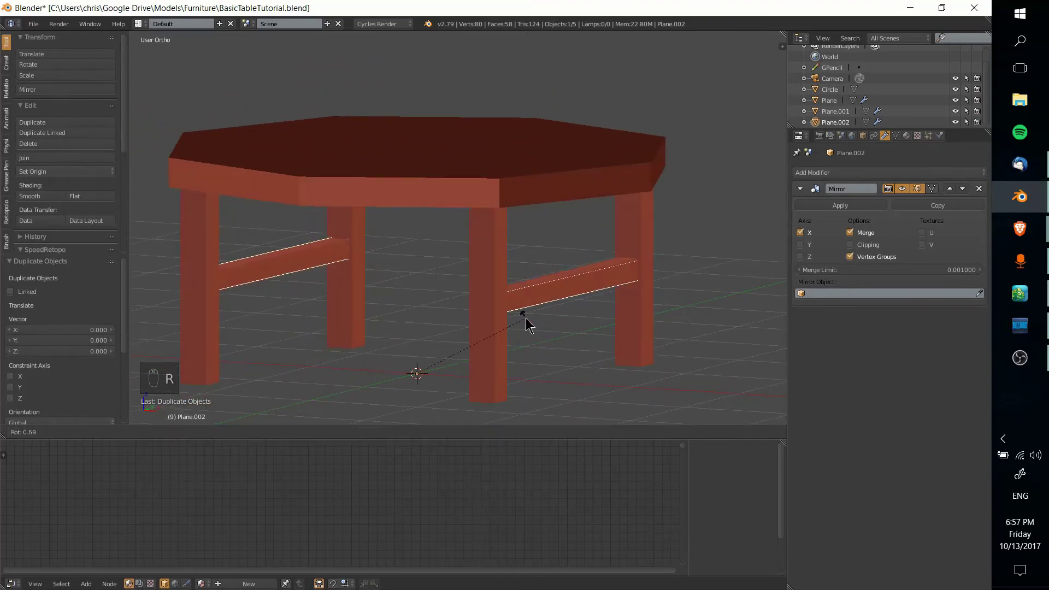
{"action": "type", "text": "x90"}
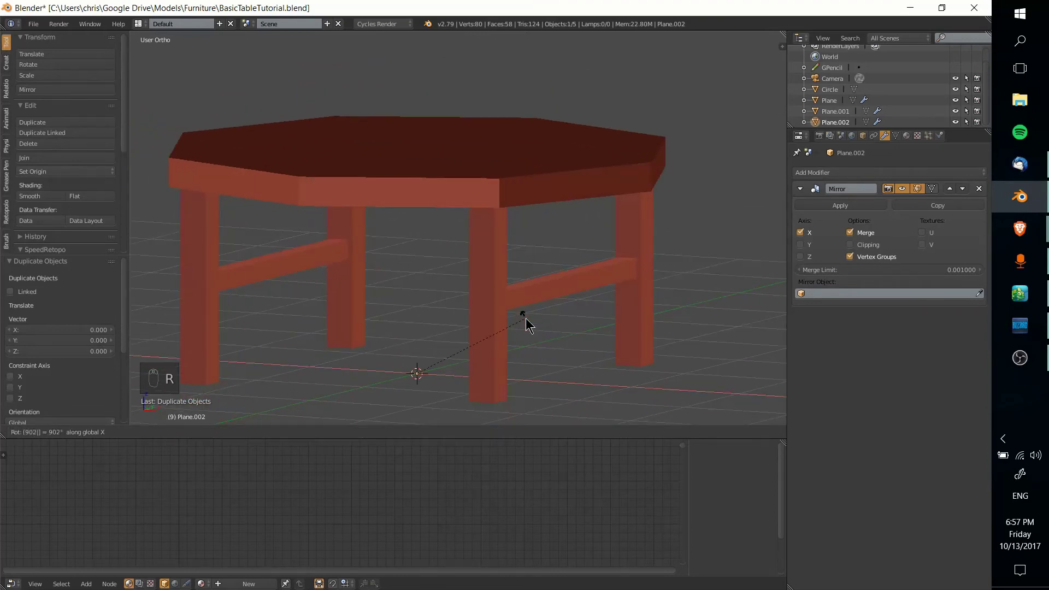
{"action": "key", "text": "Escape"}
{"action": "type", "text": "r"}
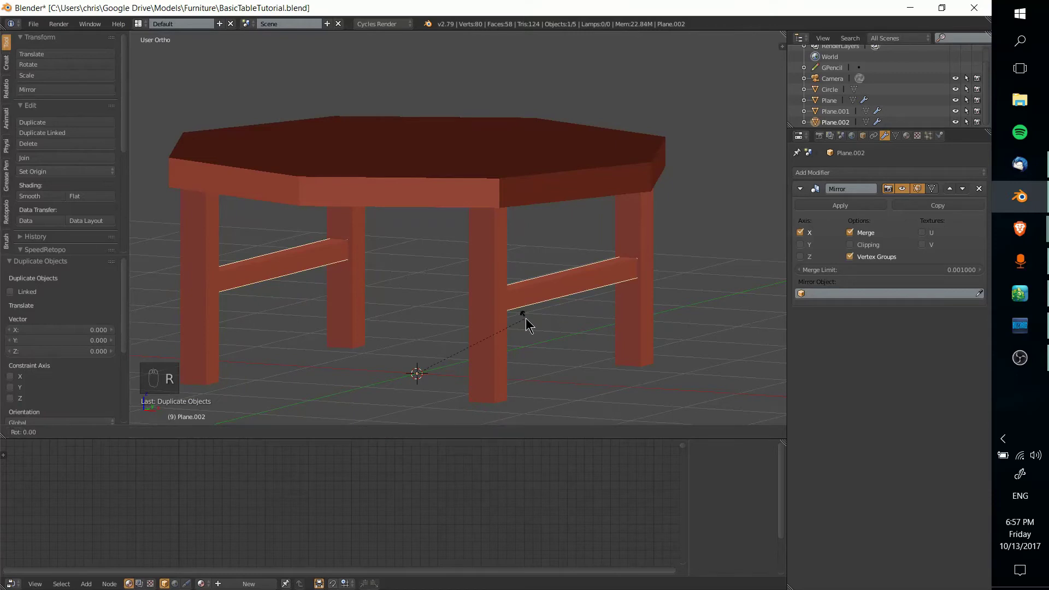
{"action": "type", "text": "x90"}
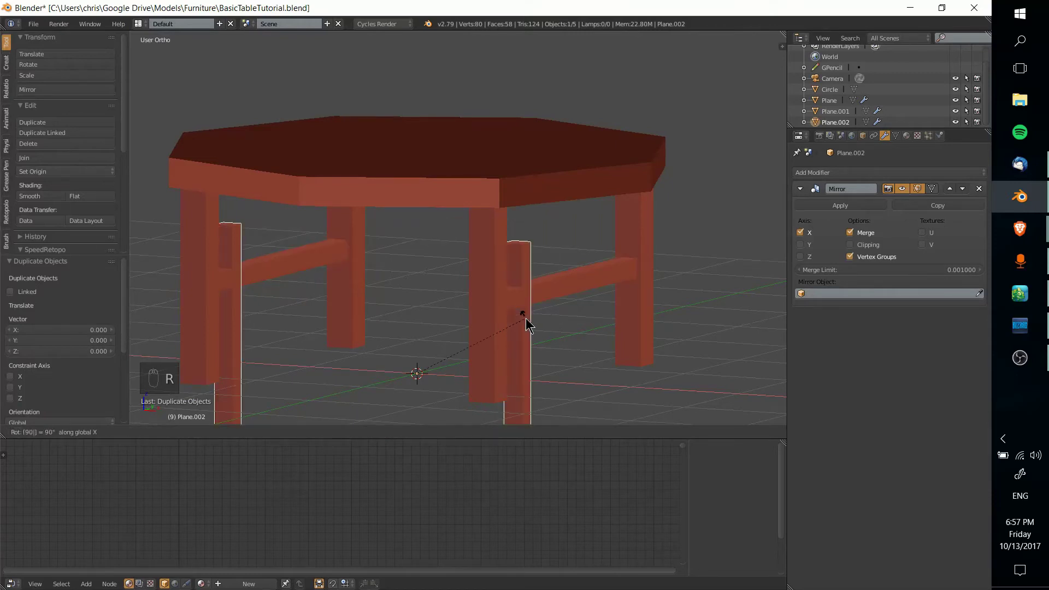
{"action": "type", "text": "z"}
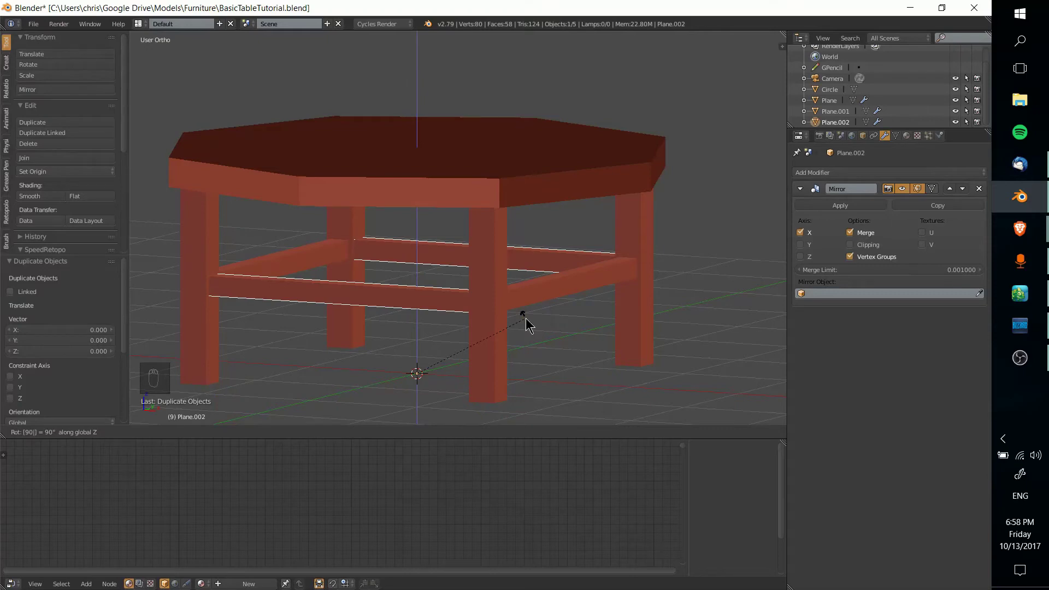
{"action": "key", "text": "Return"}
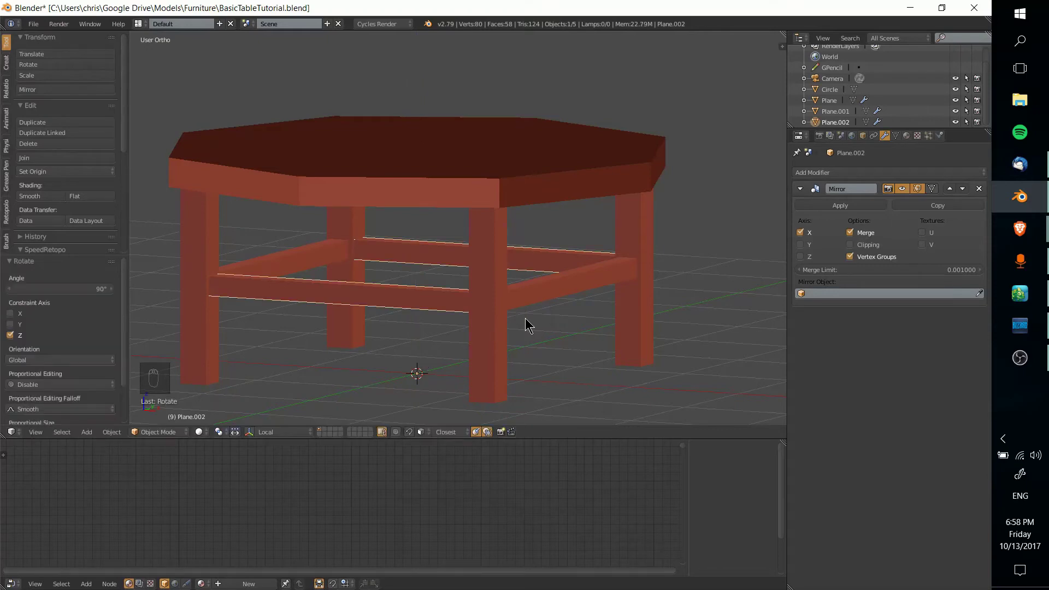
Orbit around the table to check the crossing rails and select the rail sets.
{"action": "middle_click_drag", "start_coordinate": [526, 319], "coordinate": [612, 358]}
{"action": "middle_click_drag", "start_coordinate": [585, 296], "coordinate": [493, 297]}
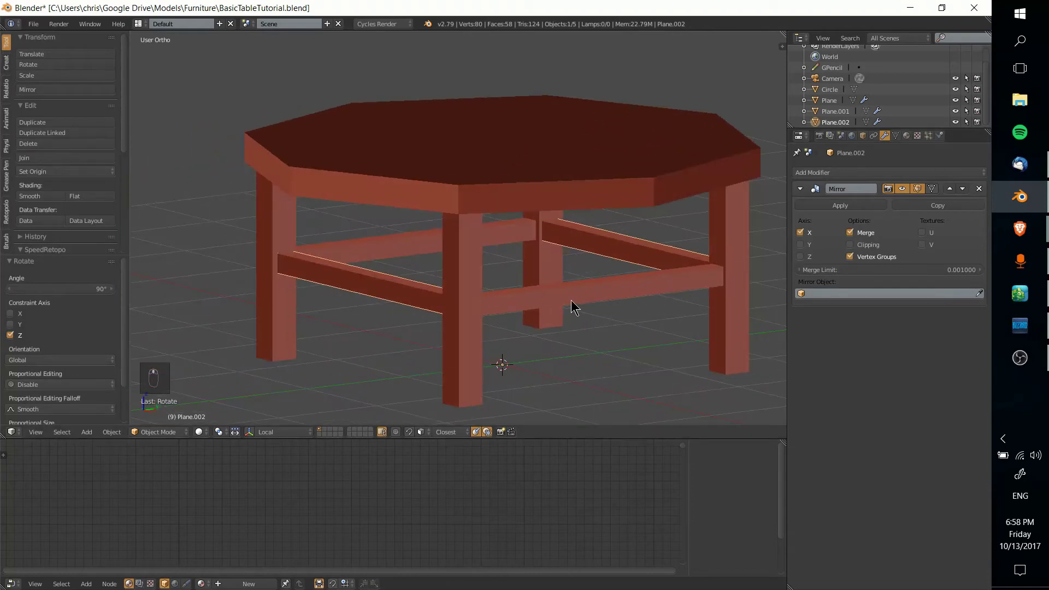
{"action": "middle_click_drag", "start_coordinate": [572, 301], "coordinate": [528, 315]}
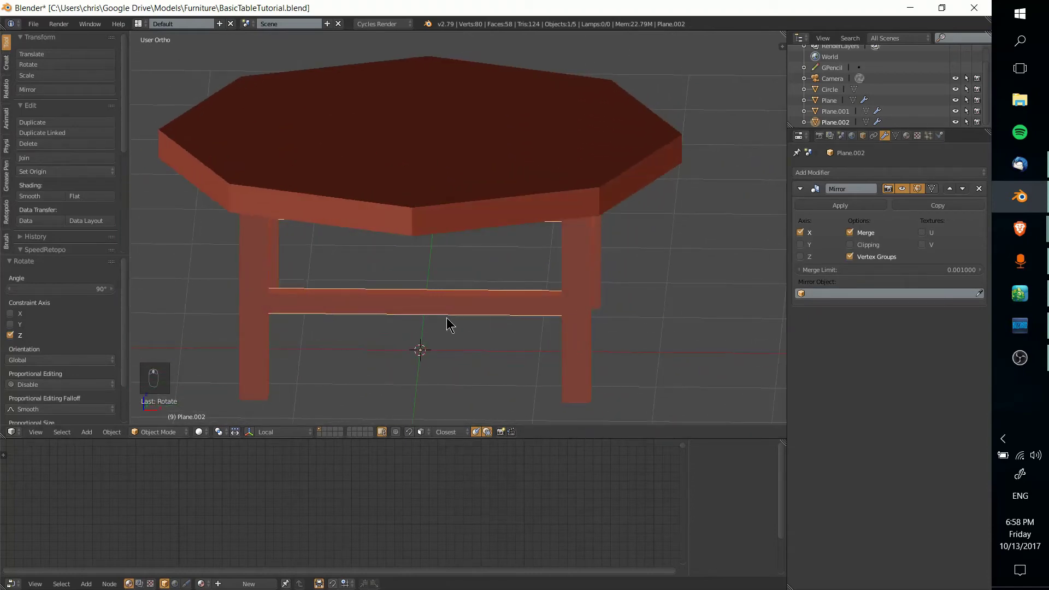
{"action": "middle_click_drag", "start_coordinate": [448, 323], "coordinate": [455, 289]}
{"action": "scroll", "coordinate": [523, 267], "scroll_direction": "down", "scroll_amount": 3}
{"action": "scroll", "coordinate": [455, 272], "scroll_direction": "up", "scroll_amount": 3}
{"action": "right_click", "coordinate": [457, 276], "text": "shift"}
{"action": "key", "text": "Tab"}
{"action": "key", "text": "Tab"}
{"action": "scroll", "coordinate": [508, 288], "scroll_direction": "up", "scroll_amount": 2}
{"action": "middle_click_drag", "start_coordinate": [470, 282], "coordinate": [494, 305]}
{"action": "right_click", "coordinate": [453, 317]}
{"action": "key", "text": "Tab"}
{"action": "key", "text": "Tab"}
Raise the original rails (Plane.001) along Z so they sit above the perpendicular pair.
{"action": "right_click", "coordinate": [527, 304], "text": "shift"}
{"action": "key", "text": "g"}
{"action": "key", "text": "z"}
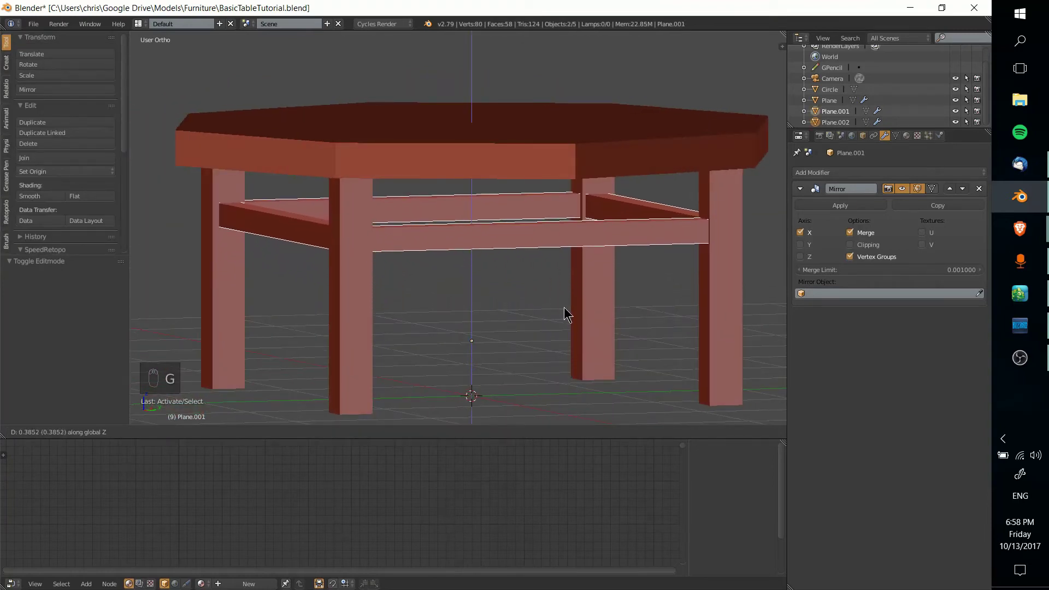
{"action": "right_click", "coordinate": [499, 386]}
{"action": "key", "text": "g"}
{"action": "key", "text": "z"}
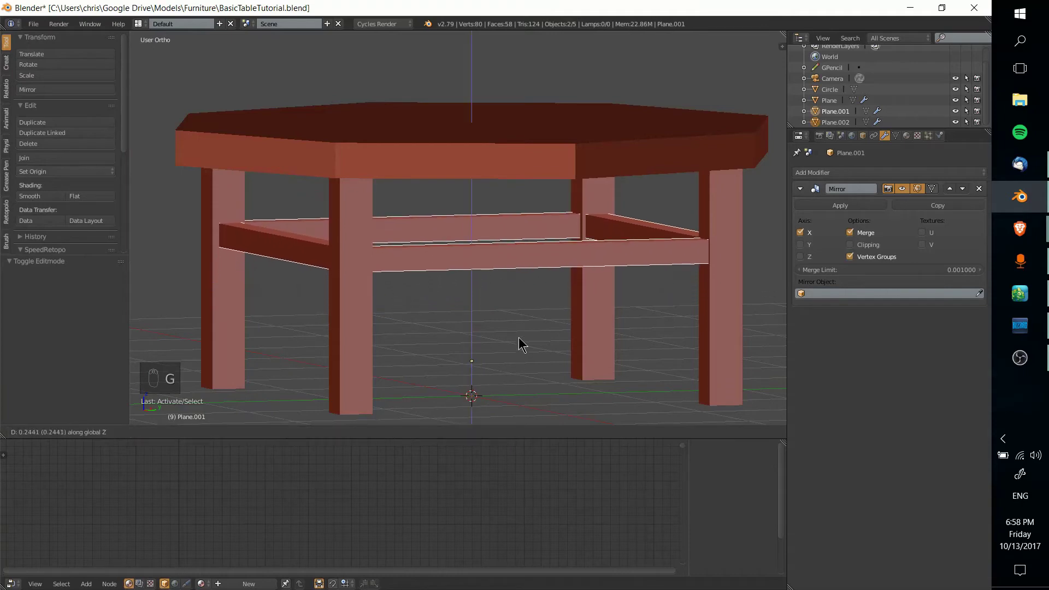
{"action": "left_click", "coordinate": [462, 376]}
{"action": "middle_click_drag", "start_coordinate": [499, 393], "coordinate": [490, 302]}
{"action": "scroll", "coordinate": [494, 393], "scroll_direction": "down", "scroll_amount": 4}
{"action": "key", "text": "g"}
{"action": "key", "text": "z"}
{"action": "left_click", "coordinate": [510, 386]}
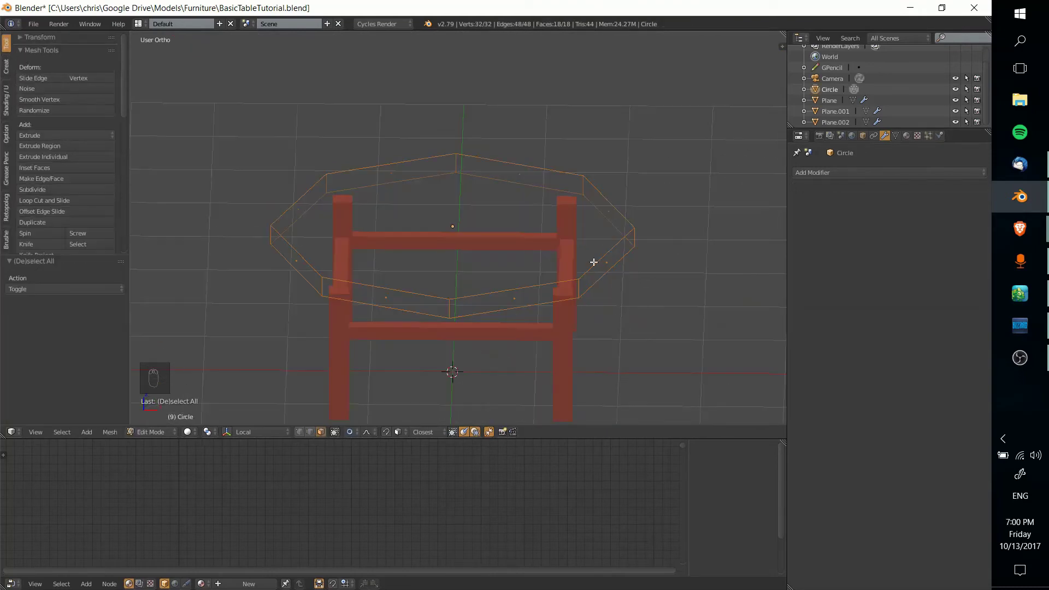
Extrude the tabletop's ring and scale it flat to inset a small central octagon.
{"action": "middle_click_drag", "start_coordinate": [593, 262], "coordinate": [610, 232]}
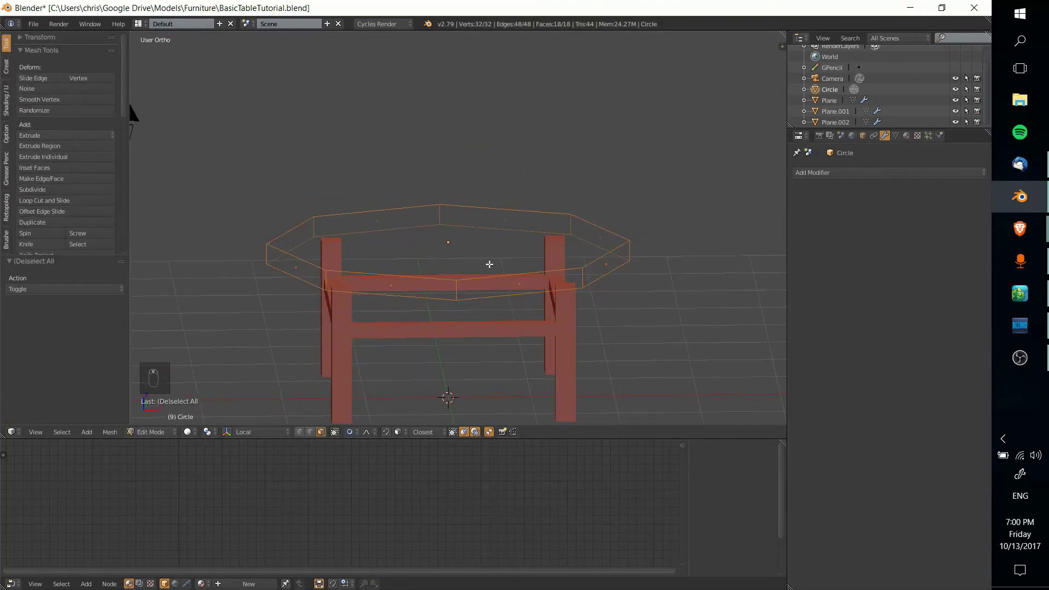
{"action": "middle_click_drag", "start_coordinate": [562, 268], "coordinate": [535, 264]}
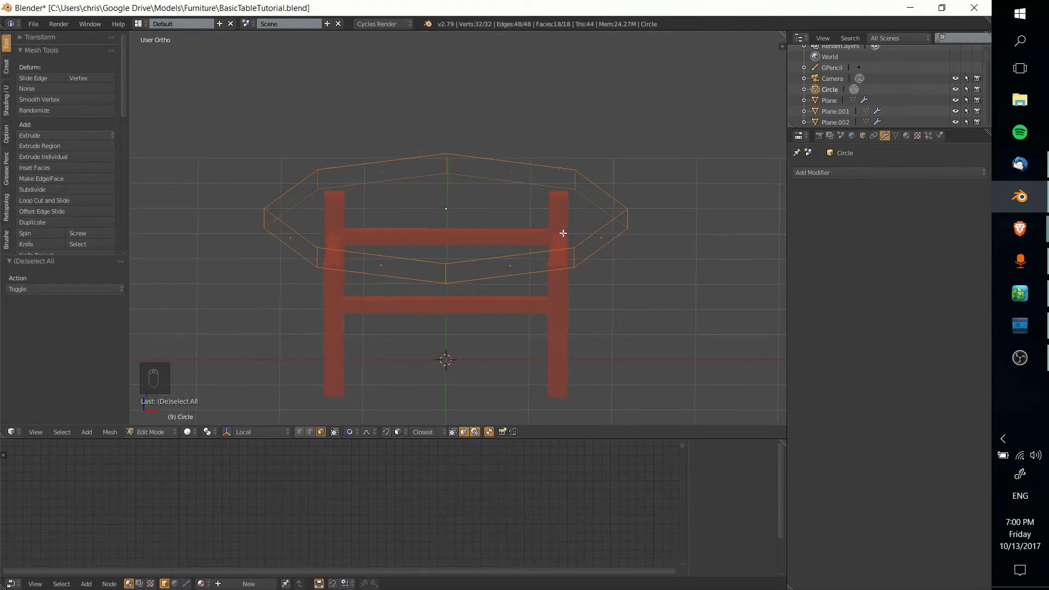
{"action": "key", "text": "e"}
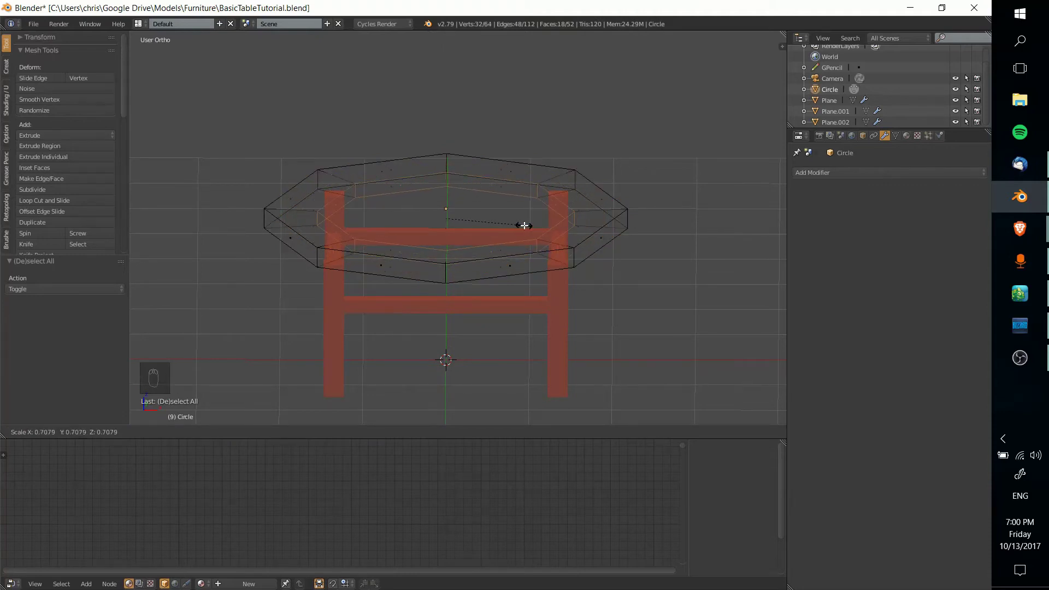
{"action": "key", "text": "shift+z"}
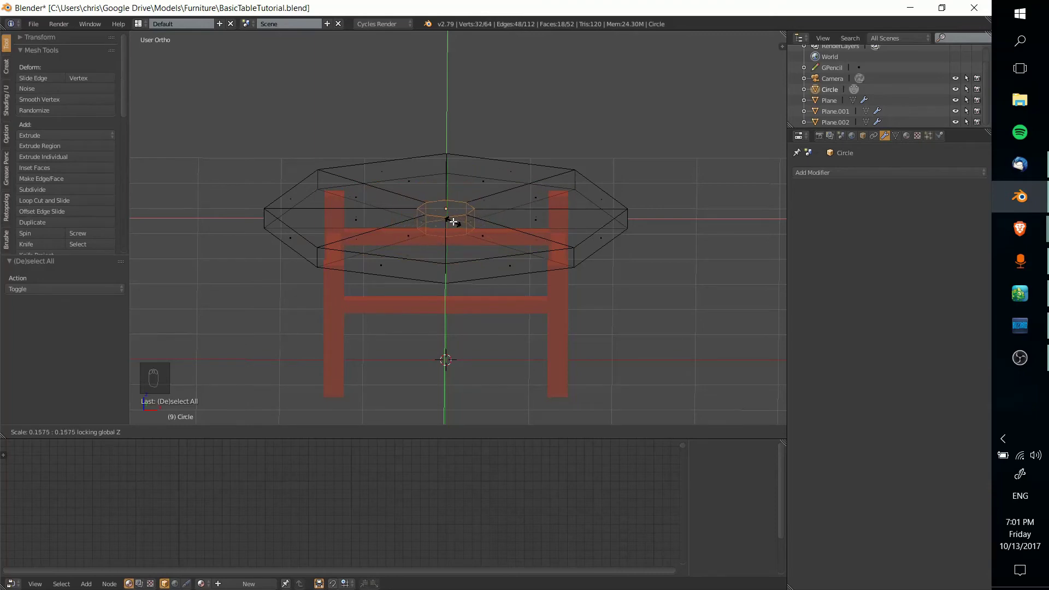
{"action": "left_click", "coordinate": [454, 221]}
{"action": "mouse_move", "coordinate": [453, 221]}
{"action": "middle_mouse_down"}
{"action": "mouse_move", "coordinate": [475, 253]}
{"action": "mouse_move", "coordinate": [424, 300]}
{"action": "mouse_move", "coordinate": [491, 298]}
{"action": "mouse_move", "coordinate": [566, 368]}
{"action": "mouse_move", "coordinate": [436, 215]}
{"action": "mouse_move", "coordinate": [485, 224]}
{"action": "mouse_move", "coordinate": [447, 229]}
{"action": "middle_mouse_up"}
{"action": "key", "text": "Tab"}
Select only the central octagon face, undoing the accidentally added neighbouring face.
{"action": "key", "text": "Tab"}
{"action": "key", "text": "Tab"}
{"action": "middle_click_drag", "start_coordinate": [495, 266], "coordinate": [530, 376]}
{"action": "key", "text": "Tab"}
{"action": "scroll", "coordinate": [531, 376], "scroll_direction": "up", "scroll_amount": 5}
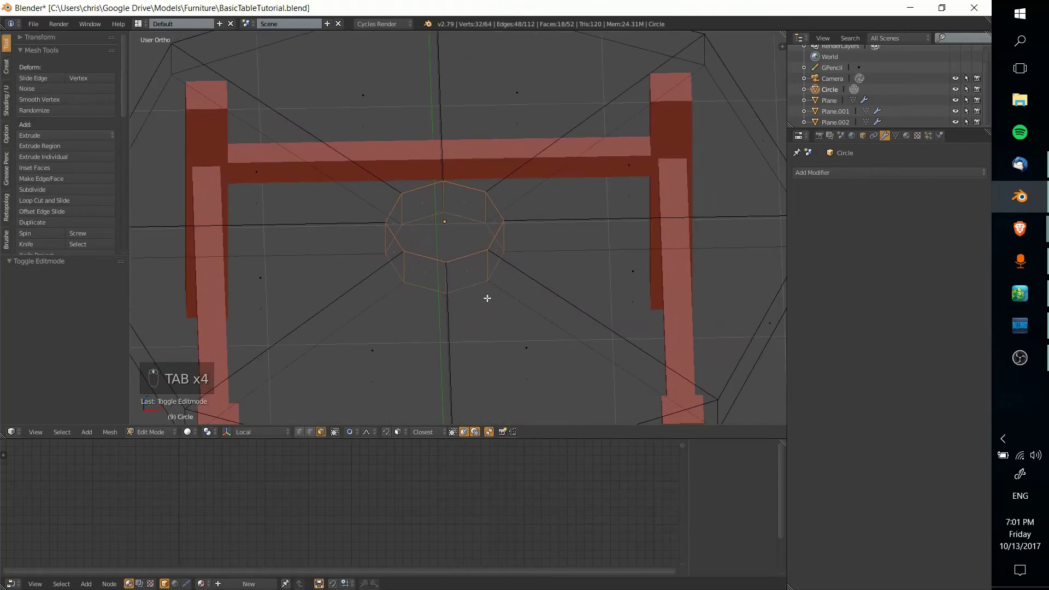
{"action": "right_click", "coordinate": [452, 233]}
{"action": "right_click", "coordinate": [441, 218]}
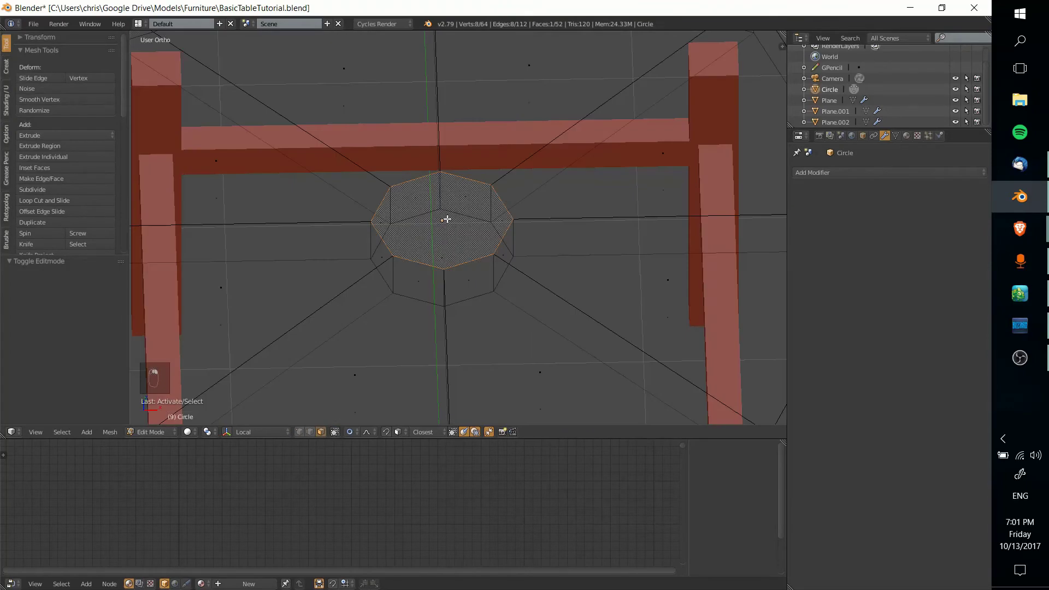
{"action": "right_click", "coordinate": [461, 274], "text": "shift"}
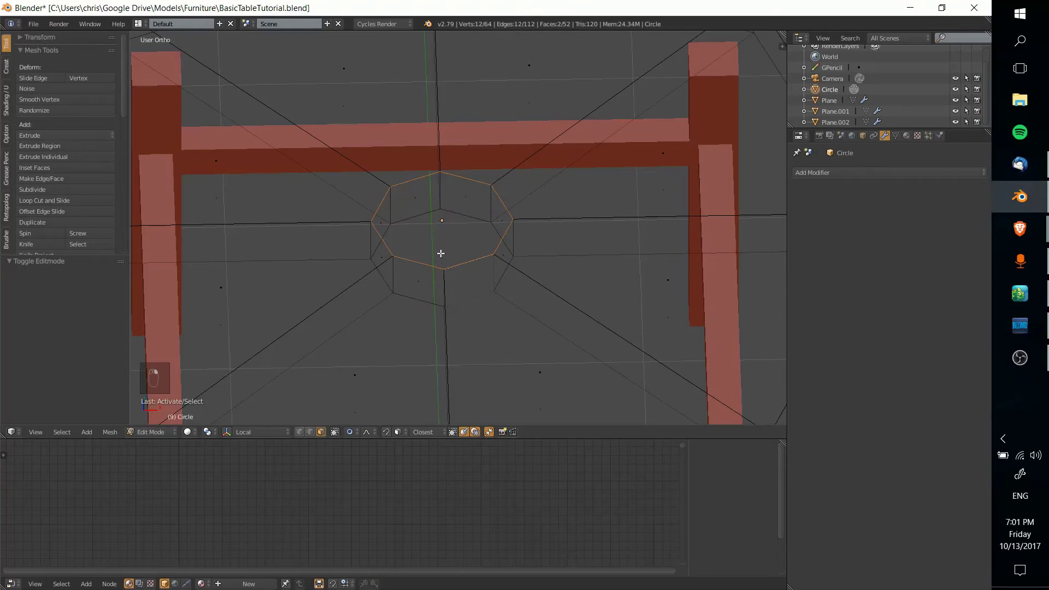
{"action": "key", "text": "ctrl+z"}
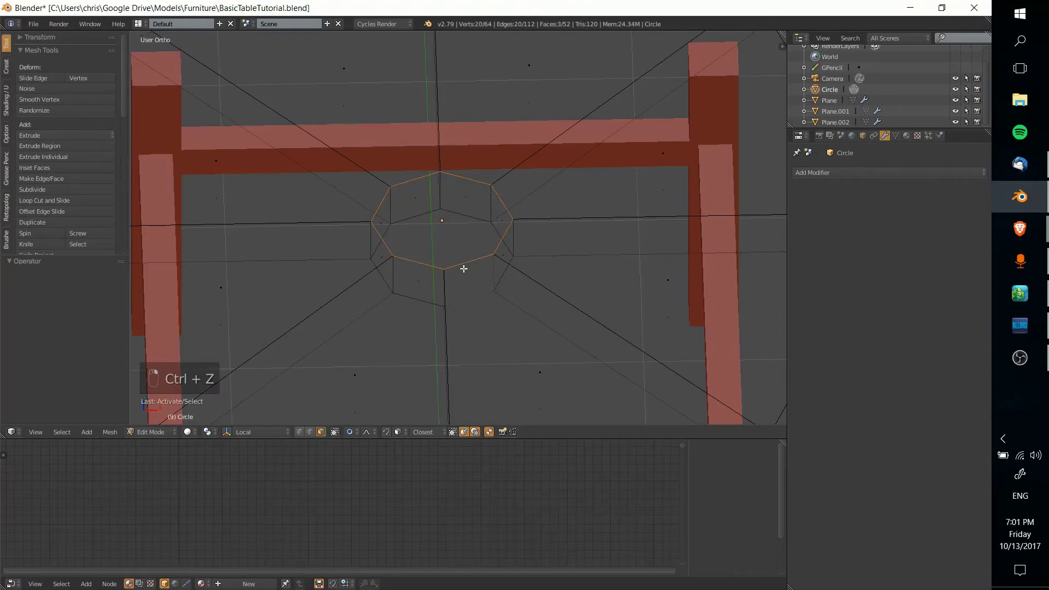
{"action": "scroll", "coordinate": [464, 269], "scroll_direction": "down", "scroll_amount": 3}
{"action": "middle_click_drag", "start_coordinate": [462, 298], "coordinate": [447, 234]}
Deselect all and delete the large octagonal top face of the tabletop.
{"action": "key", "text": "a"}
{"action": "right_click", "coordinate": [448, 232]}
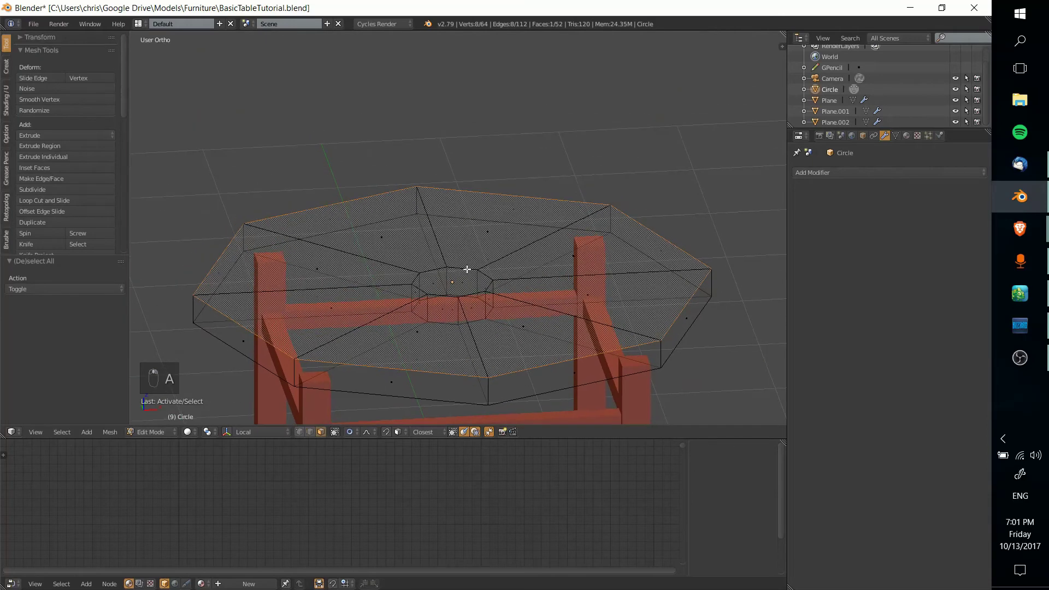
{"action": "key", "text": "x"}
{"action": "left_click", "coordinate": [466, 269]}
{"action": "middle_click_drag", "start_coordinate": [468, 355], "coordinate": [471, 249]}
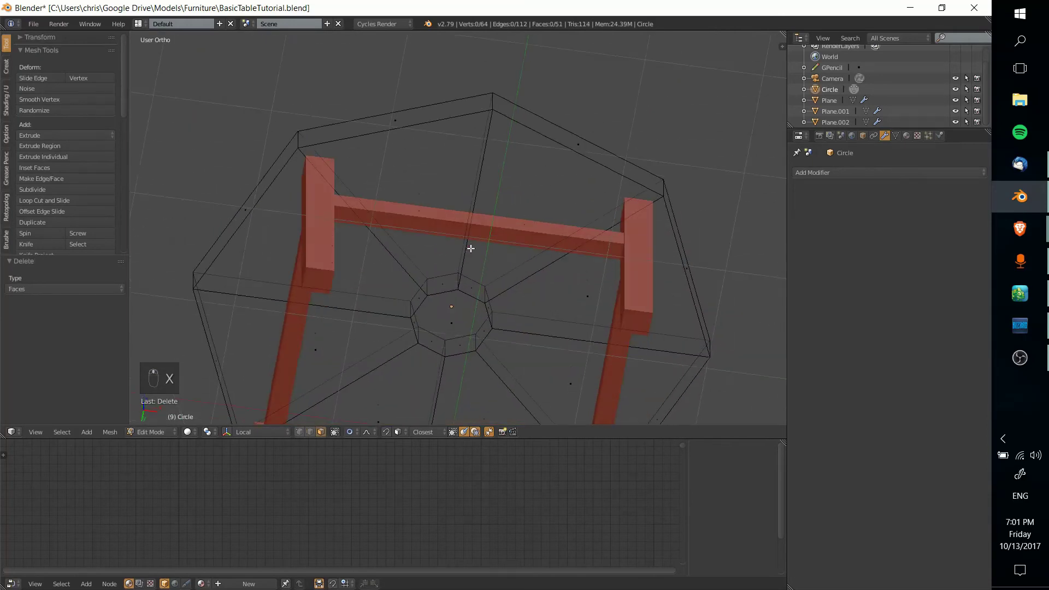
{"action": "key", "text": "x"}
{"action": "left_click", "coordinate": [455, 328]}
{"action": "key", "text": "Tab"}
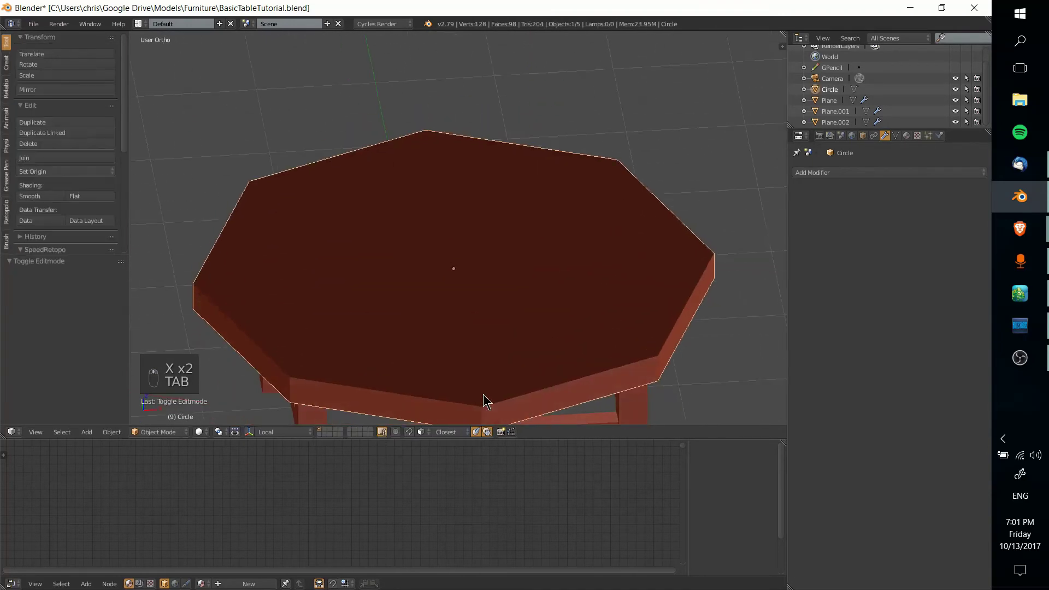
{"action": "key", "text": "Tab"}
{"action": "mouse_move", "coordinate": [480, 383]}
{"action": "middle_mouse_down"}
{"action": "mouse_move", "coordinate": [468, 359]}
{"action": "mouse_move", "coordinate": [479, 375]}
{"action": "middle_mouse_up"}
{"action": "key", "text": "Tab"}
{"action": "key", "text": "Tab"}
Delete the central octagon face to open the hole through the tabletop.
{"action": "scroll", "coordinate": [459, 272], "scroll_direction": "up", "scroll_amount": 4}
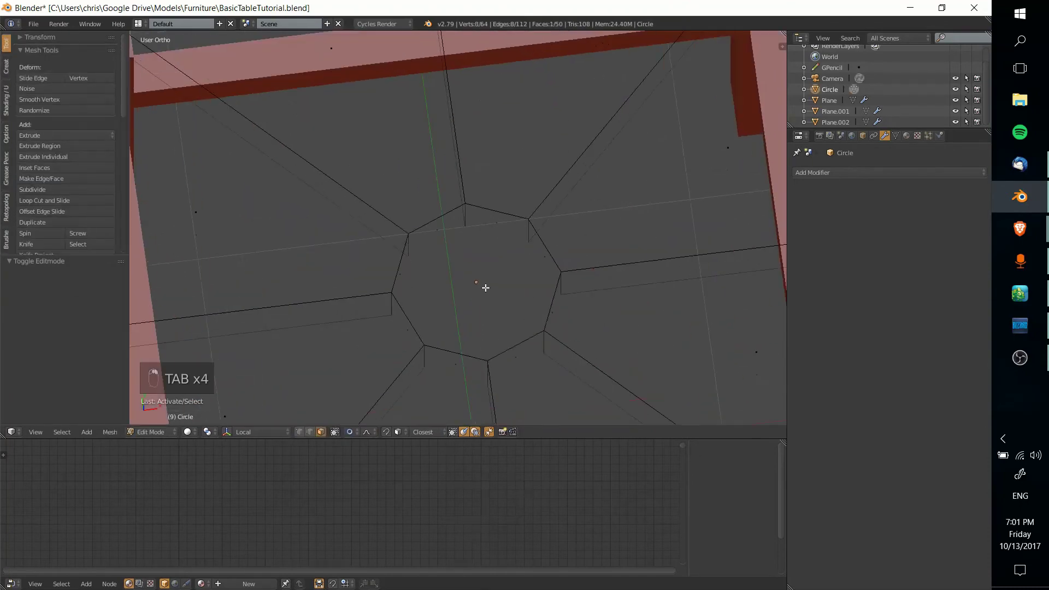
{"action": "key", "text": "x"}
{"action": "left_click", "coordinate": [485, 287]}
{"action": "key", "text": "Tab"}
{"action": "key", "text": "Tab"}
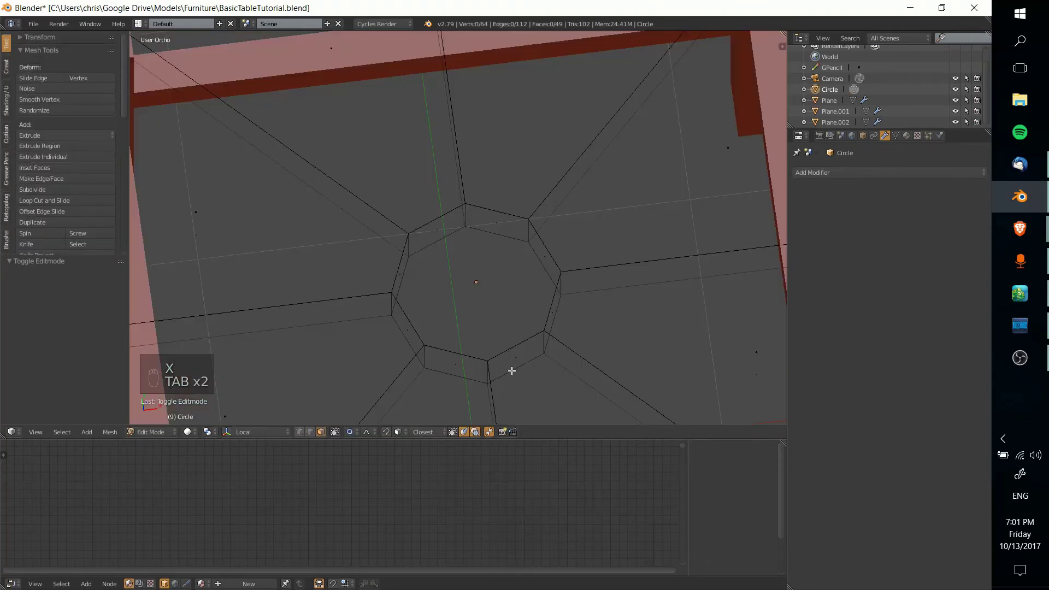
{"action": "middle_click_drag", "start_coordinate": [512, 365], "coordinate": [465, 306]}
{"action": "scroll", "coordinate": [501, 320], "scroll_direction": "down", "scroll_amount": 5}
{"action": "key", "text": "Tab"}
{"action": "key", "text": "Tab"}
{"action": "scroll", "coordinate": [465, 303], "scroll_direction": "up", "scroll_amount": 4}
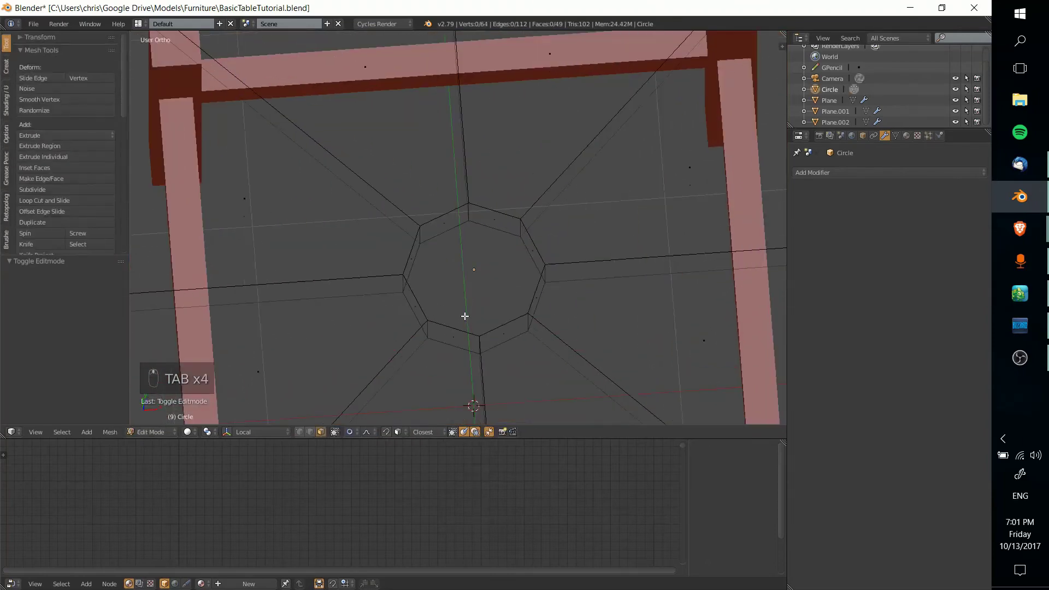
{"action": "right_click", "coordinate": [468, 270]}
{"action": "key", "text": "x"}
{"action": "left_click", "coordinate": [480, 279]}
{"action": "key", "text": "Tab"}
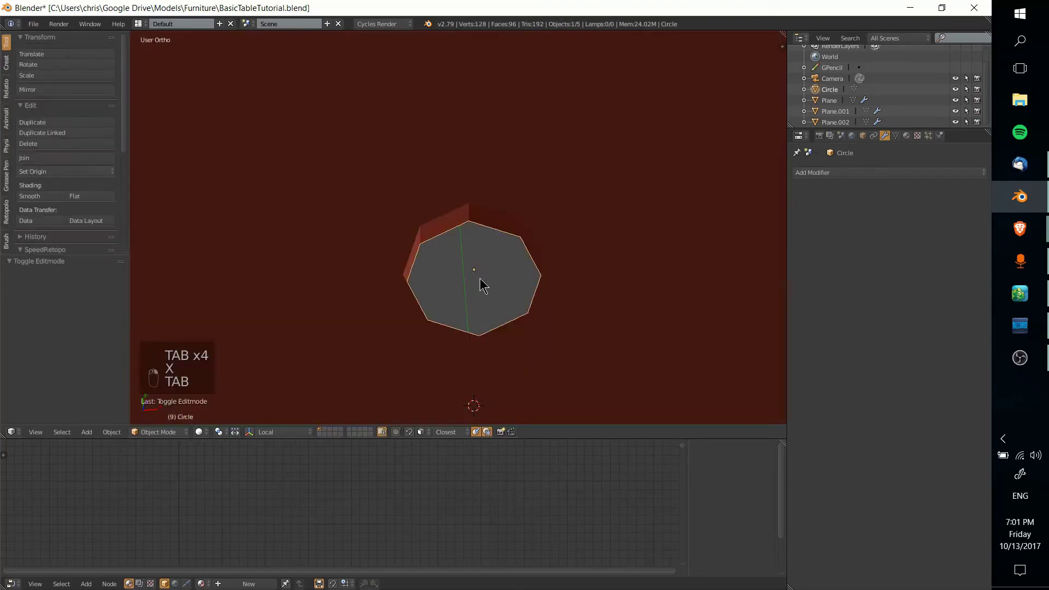
{"action": "scroll", "coordinate": [480, 277], "scroll_direction": "down", "scroll_amount": 4}
Orbit and zoom around the table to inspect the hole from above and below.
{"action": "middle_click_drag", "start_coordinate": [513, 253], "coordinate": [473, 300]}
{"action": "scroll", "coordinate": [498, 212], "scroll_direction": "up", "scroll_amount": 7}
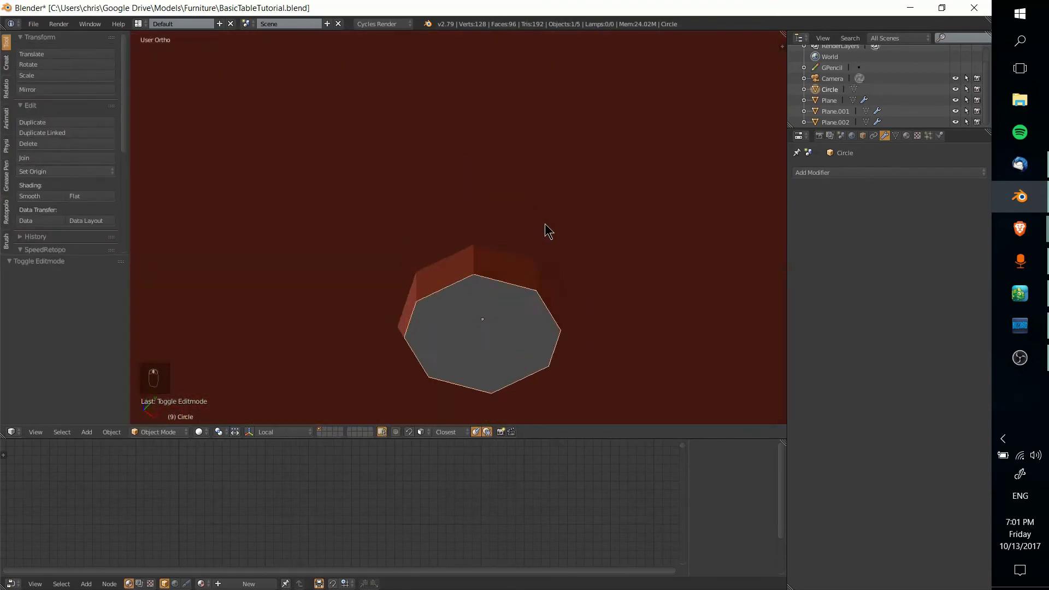
{"action": "scroll", "coordinate": [549, 231], "scroll_direction": "down", "scroll_amount": 5}
{"action": "middle_click_drag", "start_coordinate": [506, 293], "coordinate": [555, 237]}
{"action": "scroll", "coordinate": [555, 236], "scroll_direction": "down", "scroll_amount": 3}
{"action": "middle_click_drag", "start_coordinate": [562, 277], "coordinate": [487, 386]}
{"action": "scroll", "coordinate": [502, 286], "scroll_direction": "up", "scroll_amount": 5}
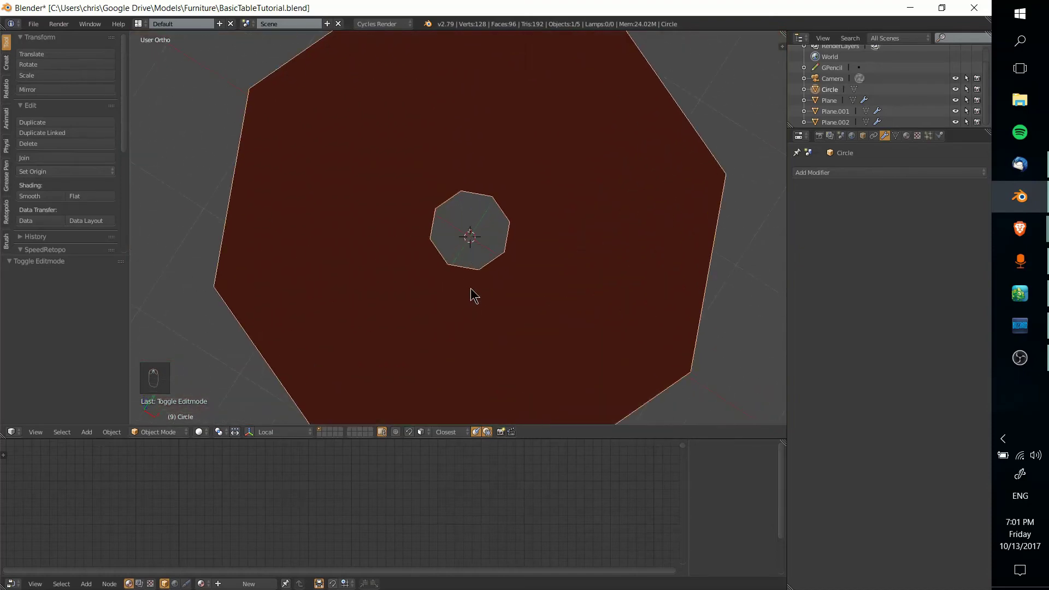
{"action": "middle_click_drag", "start_coordinate": [498, 277], "coordinate": [567, 204]}
{"action": "scroll", "coordinate": [530, 304], "scroll_direction": "down", "scroll_amount": 3}
{"action": "middle_click_drag", "start_coordinate": [530, 305], "coordinate": [565, 345]}
{"action": "scroll", "coordinate": [484, 280], "scroll_direction": "down", "scroll_amount": 2}
{"action": "scroll", "coordinate": [546, 323], "scroll_direction": "up", "scroll_amount": 3}
{"action": "scroll", "coordinate": [515, 169], "scroll_direction": "down", "scroll_amount": 3}
Apply the Mirror modifiers on the crossbar objects Plane.002 and Plane.001.
{"action": "right_click", "coordinate": [520, 271]}
{"action": "scroll", "coordinate": [522, 272], "scroll_direction": "up", "scroll_amount": 4}
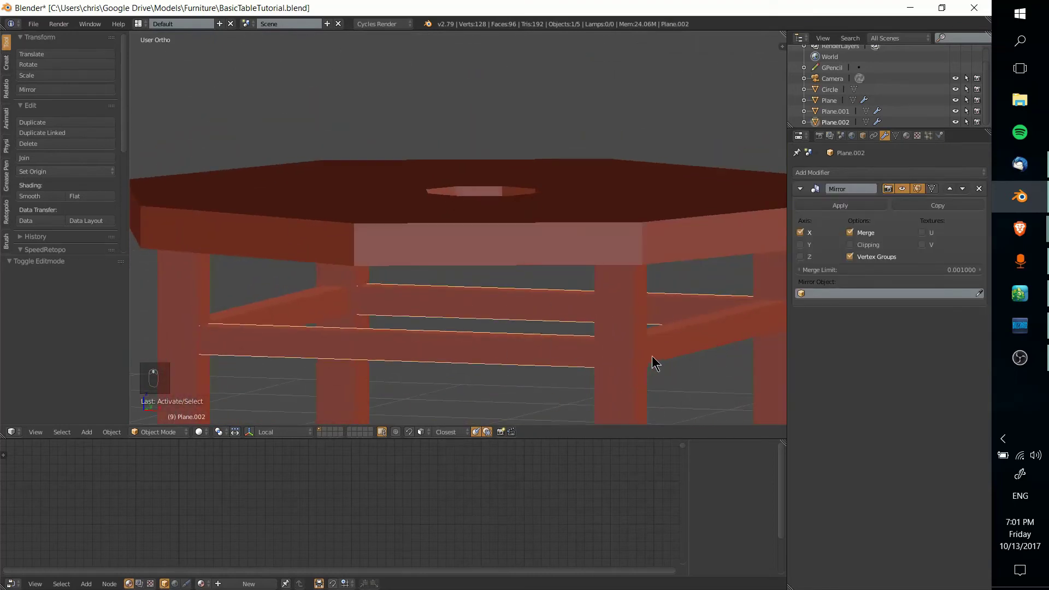
{"action": "middle_click_drag", "start_coordinate": [588, 311], "coordinate": [554, 290], "text": "shift"}
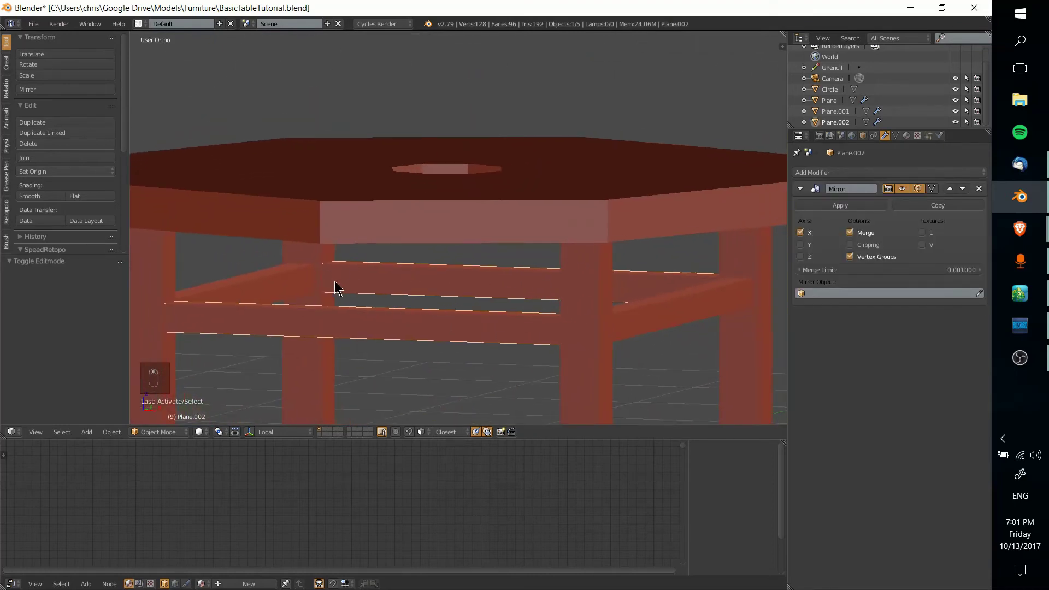
{"action": "middle_click_drag", "start_coordinate": [330, 286], "coordinate": [479, 288]}
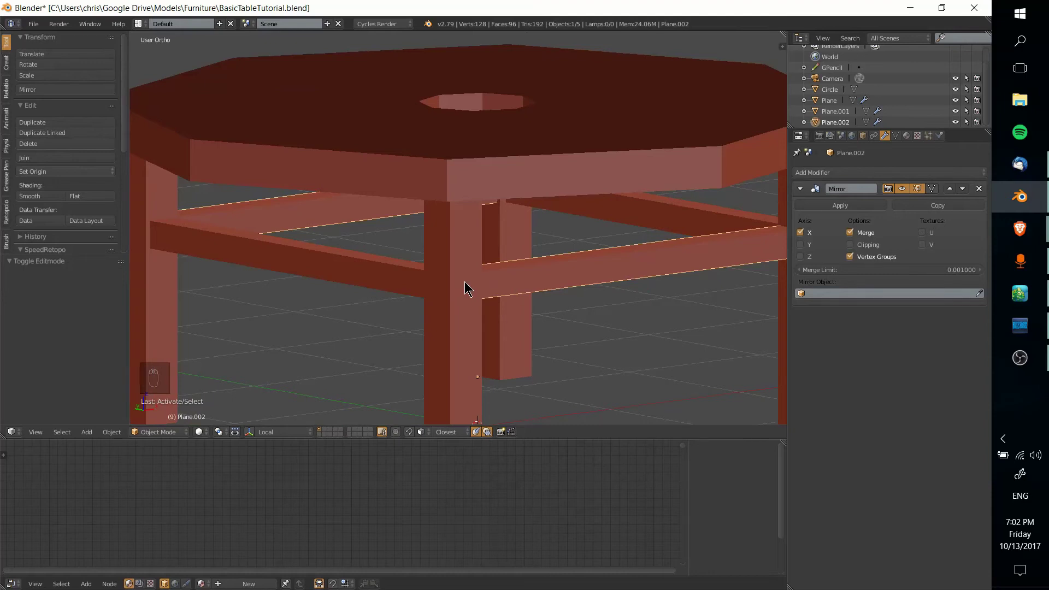
{"action": "middle_click_drag", "start_coordinate": [569, 278], "coordinate": [679, 222]}
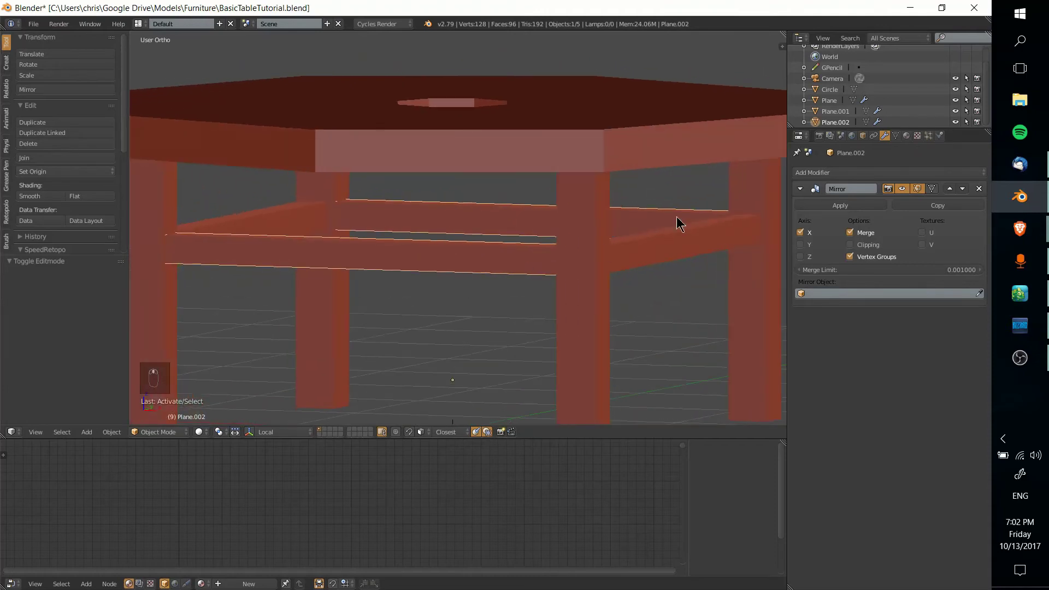
{"action": "left_click", "coordinate": [841, 205]}
{"action": "right_click", "coordinate": [661, 248]}
{"action": "left_click", "coordinate": [841, 205]}
{"action": "key", "text": "Tab"}
{"action": "middle_click_drag", "start_coordinate": [350, 304], "coordinate": [473, 307]}
{"action": "key", "text": "Tab"}
Apply the Mirror modifier on the legs object Plane.
{"action": "right_click", "coordinate": [535, 247]}
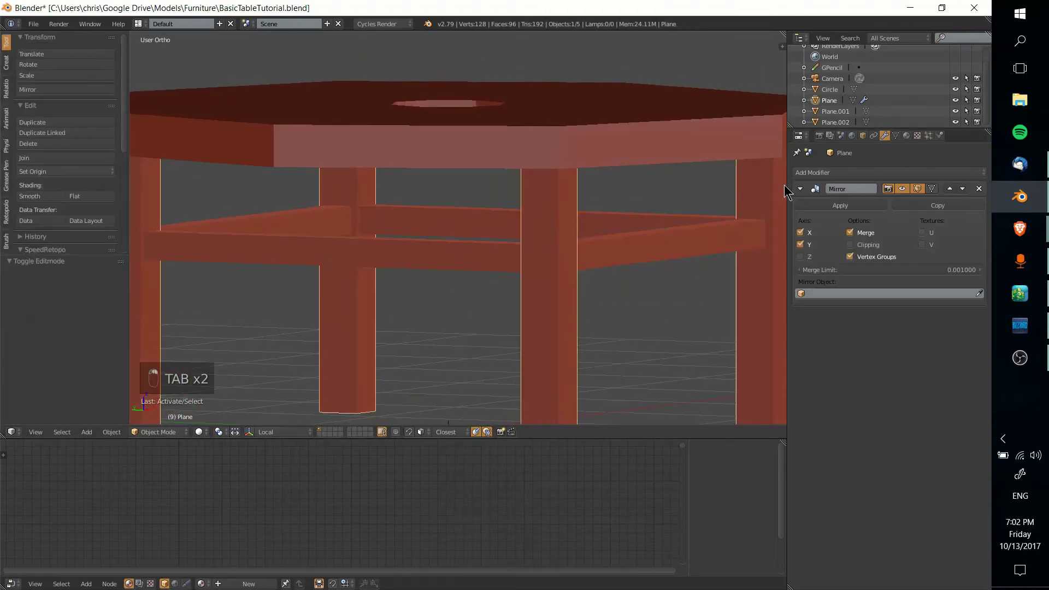
{"action": "left_click", "coordinate": [841, 205]}
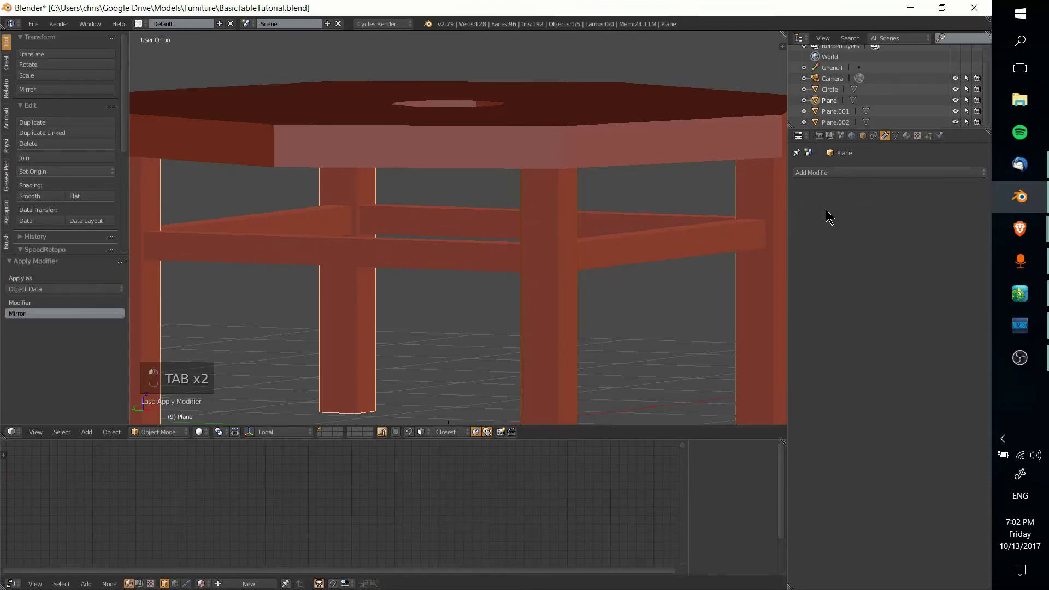
{"action": "key", "text": "Tab"}
{"action": "middle_click_drag", "start_coordinate": [773, 226], "coordinate": [596, 253]}
{"action": "key", "text": "Tab"}
Orbit to a higher angle and enter Edit Mode on the four-leg Plane mesh.
{"action": "scroll", "coordinate": [522, 265], "scroll_direction": "down", "scroll_amount": 3}
{"action": "middle_click_drag", "start_coordinate": [525, 269], "coordinate": [616, 281]}
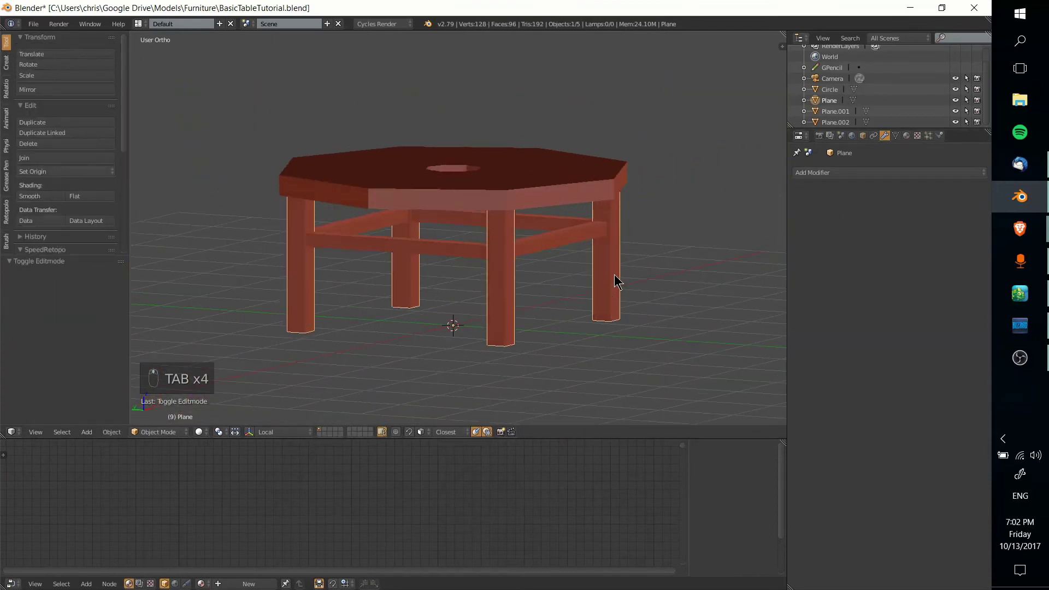
{"action": "scroll", "coordinate": [605, 304], "scroll_direction": "up", "scroll_amount": 5}
{"action": "scroll", "coordinate": [560, 302], "scroll_direction": "up", "scroll_amount": 3}
{"action": "scroll", "coordinate": [559, 302], "scroll_direction": "down", "scroll_amount": 3}
{"action": "middle_click_drag", "start_coordinate": [562, 300], "coordinate": [431, 313]}
{"action": "scroll", "coordinate": [494, 307], "scroll_direction": "up", "scroll_amount": 3}
{"action": "scroll", "coordinate": [346, 282], "scroll_direction": "up", "scroll_amount": 2}
{"action": "key", "text": "Tab"}
{"action": "key", "text": "Tab"}
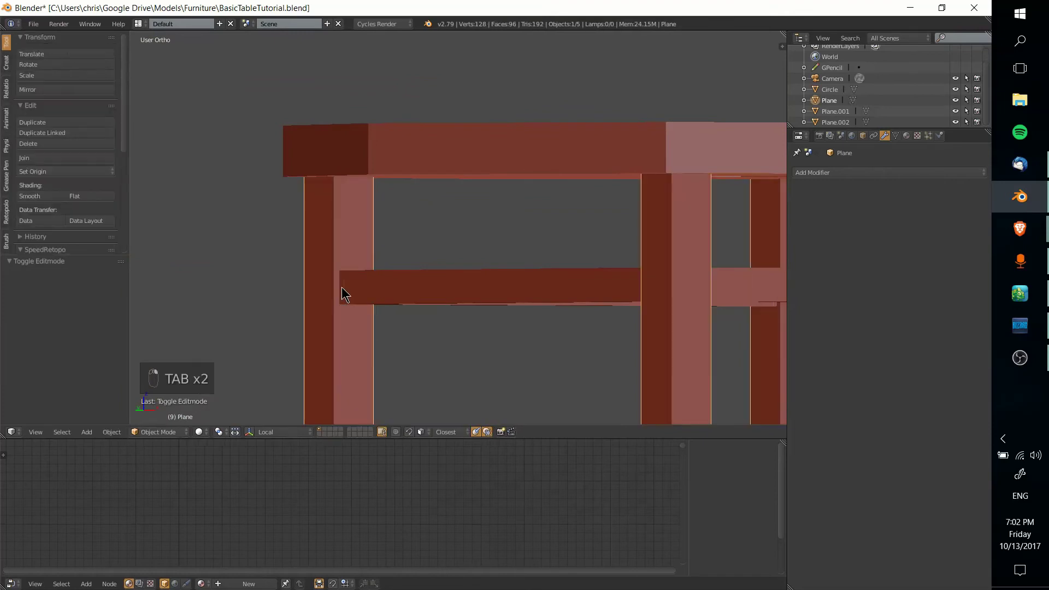
{"action": "middle_click_drag", "start_coordinate": [345, 295], "coordinate": [369, 304]}
{"action": "key", "text": "Tab"}
{"action": "key", "text": "Tab"}
{"action": "key", "text": "Tab"}
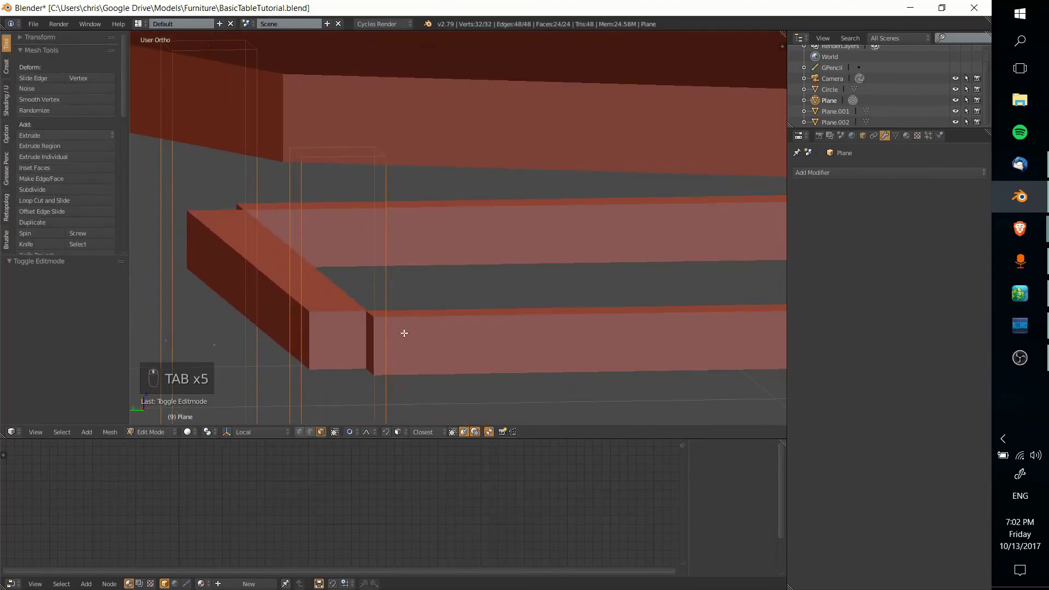
{"action": "key", "text": "Tab"}
{"action": "right_click", "coordinate": [351, 305]}
{"action": "middle_click_drag", "start_coordinate": [467, 342], "coordinate": [377, 347]}
{"action": "key", "text": "ctrl+j"}
{"action": "key", "text": "Tab"}
{"action": "key", "text": "Tab"}
{"action": "key", "text": "Tab"}
{"action": "key", "text": "a"}
{"action": "key", "text": "a"}
{"action": "key", "text": "a"}
{"action": "key", "text": "a"}
{"action": "key", "text": "Tab"}
{"action": "key", "text": "Tab"}
{"action": "right_click", "coordinate": [377, 347]}
{"action": "key", "text": "g"}
{"action": "key", "text": "g"}
{"action": "right_click", "coordinate": [437, 351]}
{"action": "key", "text": "g"}
{"action": "right_click", "coordinate": [468, 346]}
{"action": "key", "text": "Tab"}
{"action": "mouse_move", "coordinate": [468, 346]}
{"action": "middle_mouse_down"}
{"action": "mouse_move", "coordinate": [347, 363]}
{"action": "mouse_move", "coordinate": [384, 342]}
{"action": "mouse_move", "coordinate": [474, 351]}
{"action": "middle_mouse_up"}
{"action": "key", "text": "Tab"}
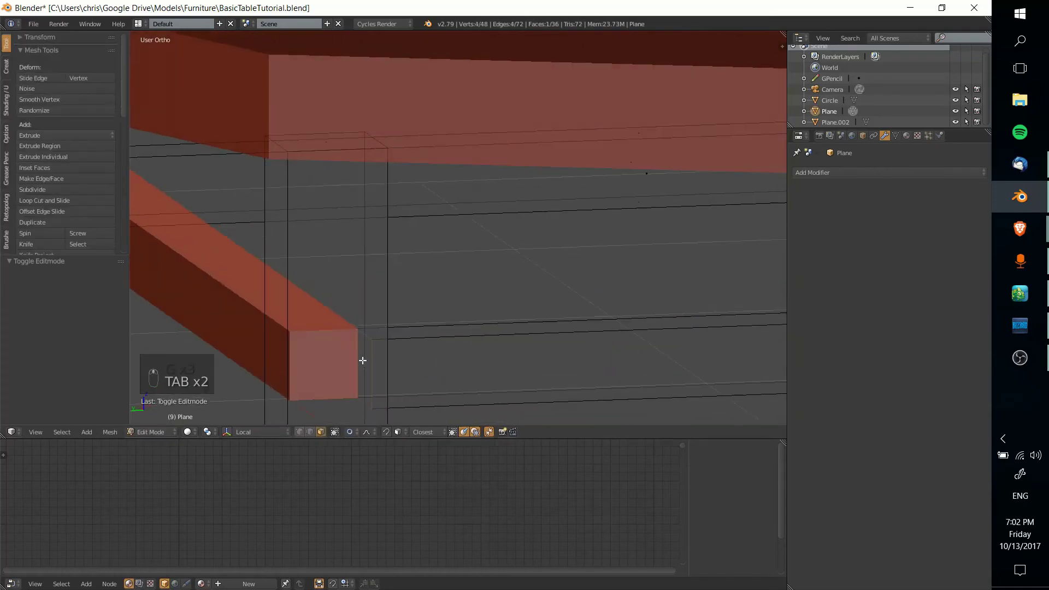
{"action": "middle_click_drag", "start_coordinate": [361, 359], "coordinate": [380, 296]}
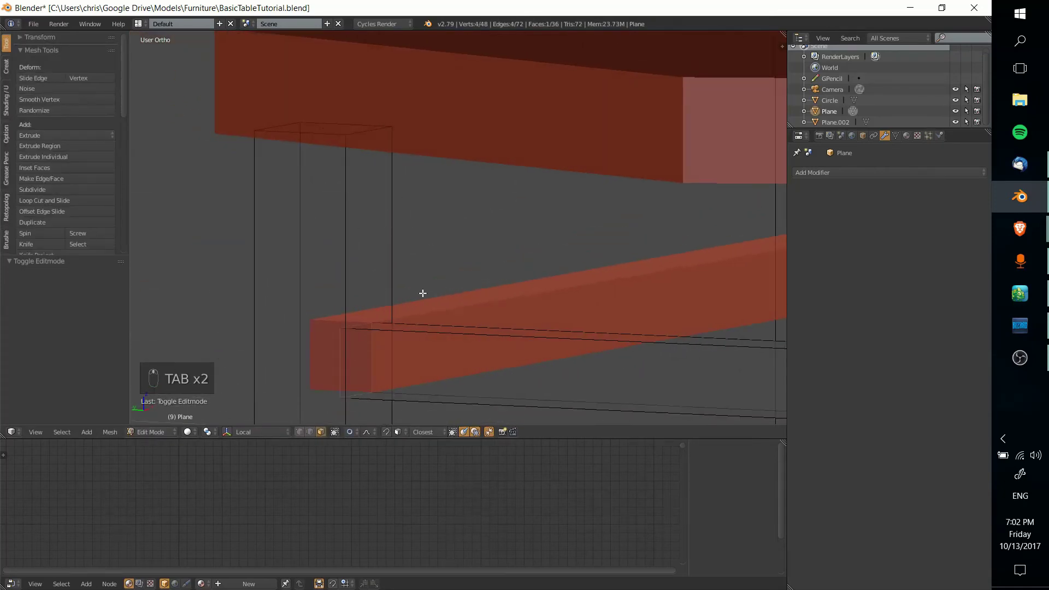
{"action": "middle_click_drag", "start_coordinate": [447, 315], "coordinate": [497, 300]}
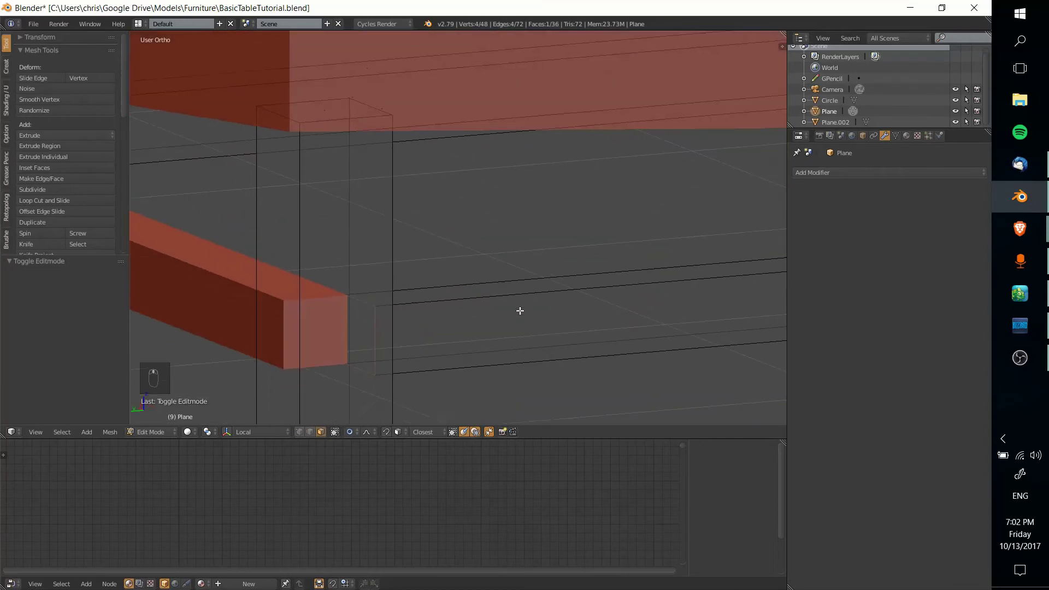
{"action": "key", "text": "Tab"}
{"action": "scroll", "coordinate": [572, 333], "scroll_direction": "up", "scroll_amount": 2}
{"action": "middle_click_drag", "start_coordinate": [571, 333], "coordinate": [508, 335]}
{"action": "key", "text": "Tab"}
{"action": "key", "text": "Tab"}
{"action": "key", "text": "ctrl+z"}
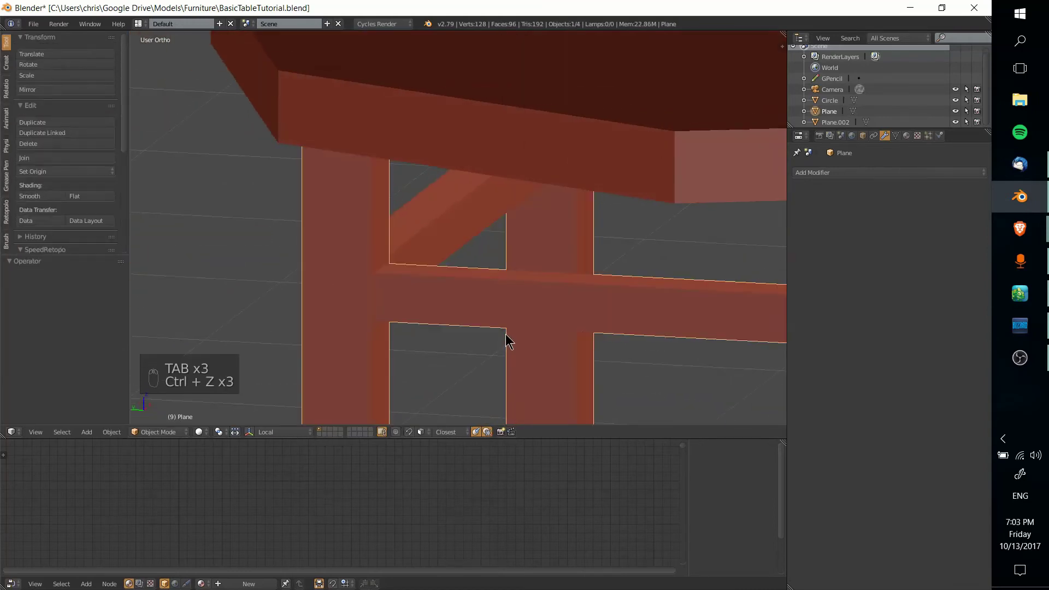
{"action": "key", "text": "ctrl+z"}
{"action": "key", "text": "Tab"}
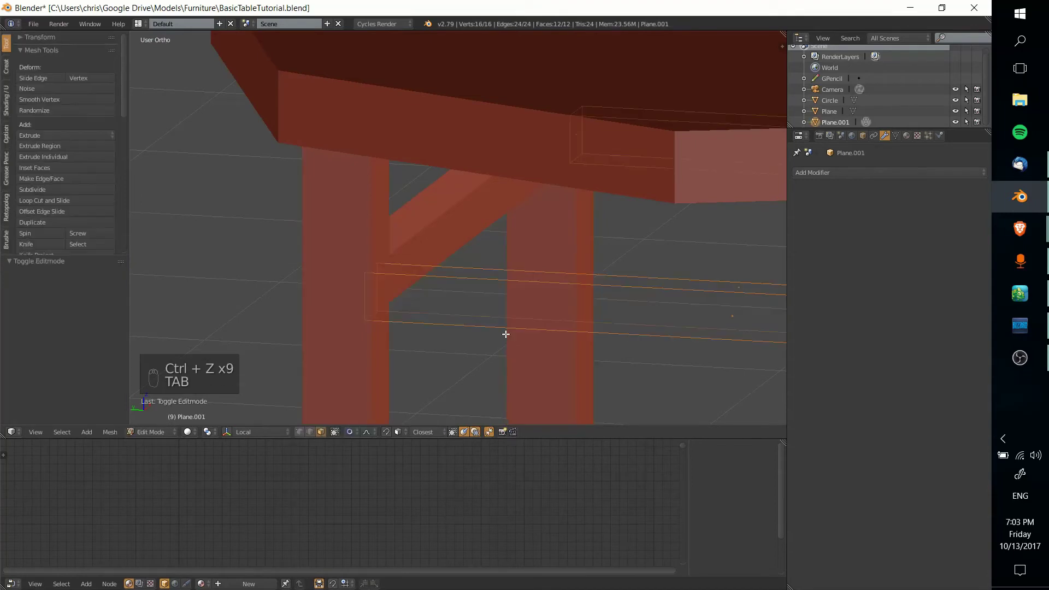
{"action": "key", "text": "Tab"}
{"action": "middle_click_drag", "start_coordinate": [509, 340], "coordinate": [458, 316]}
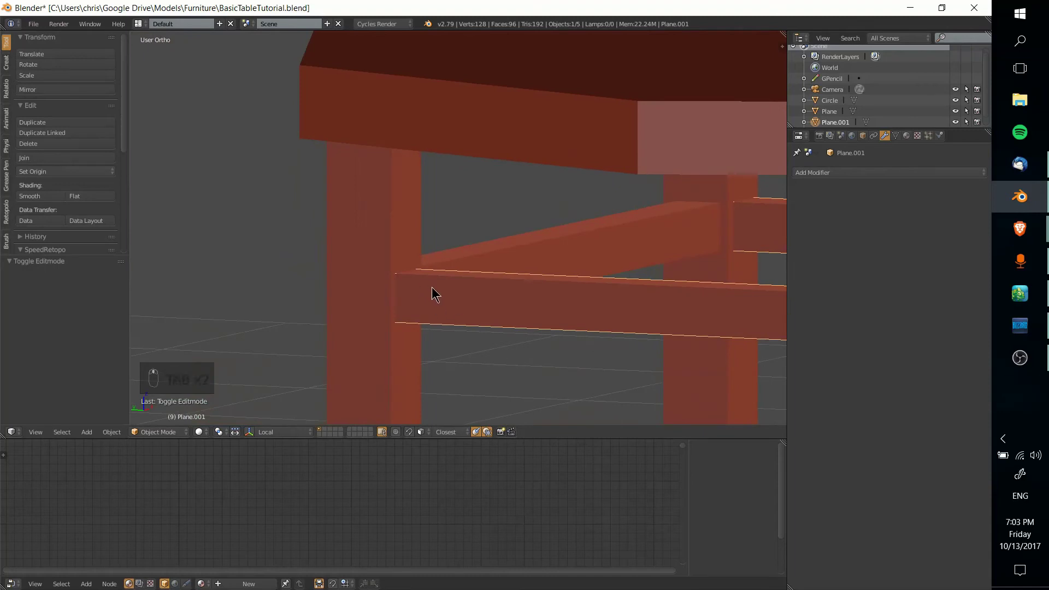
Add a Boolean modifier to the leg object Plane.
{"action": "right_click", "coordinate": [388, 245]}
{"action": "middle_click_drag", "start_coordinate": [412, 289], "coordinate": [470, 283]}
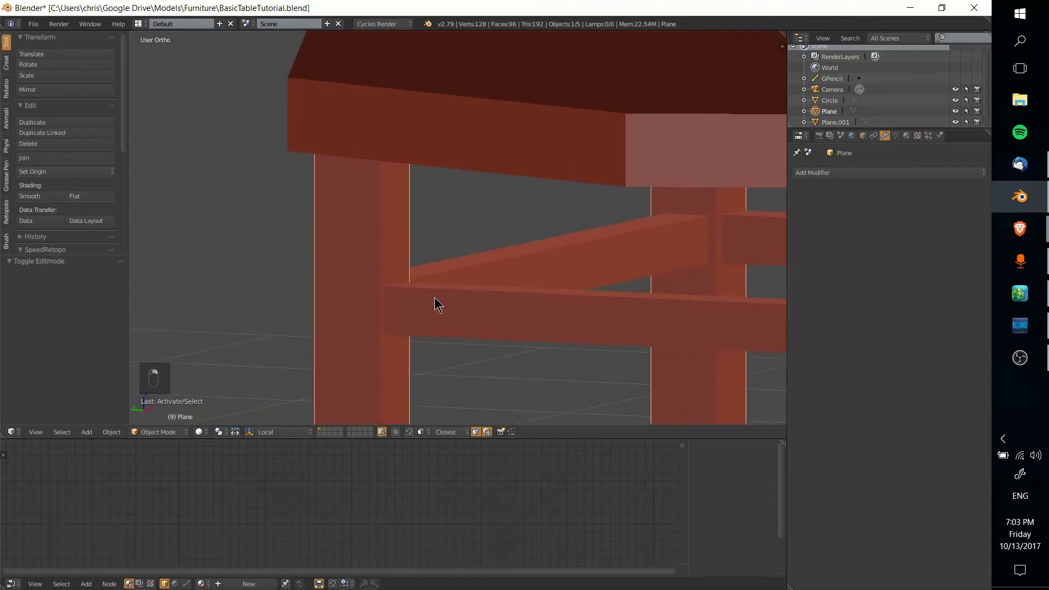
{"action": "left_click", "coordinate": [823, 174]}
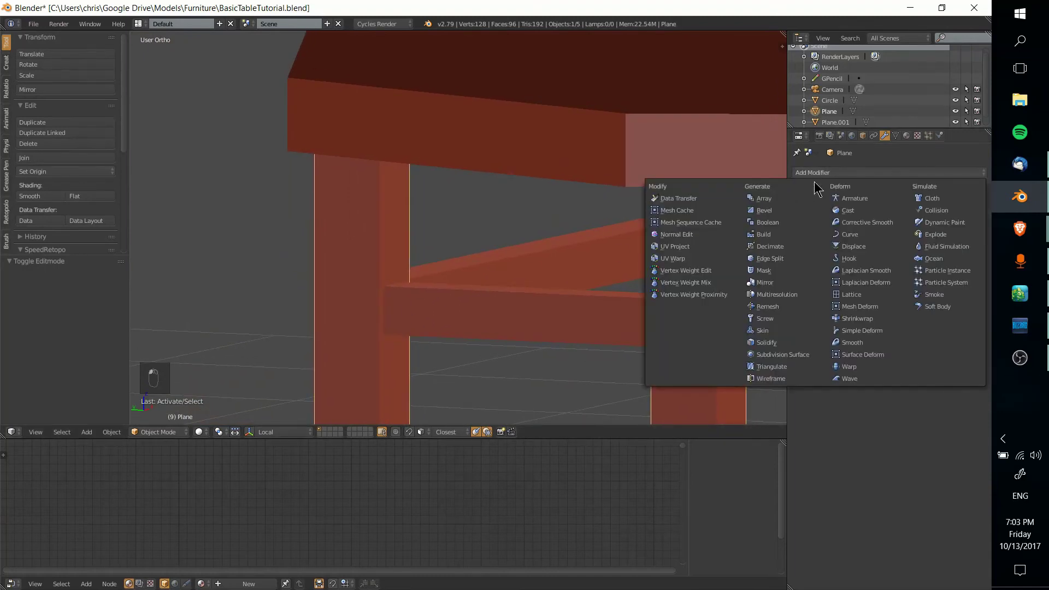
{"action": "left_click", "coordinate": [878, 173]}
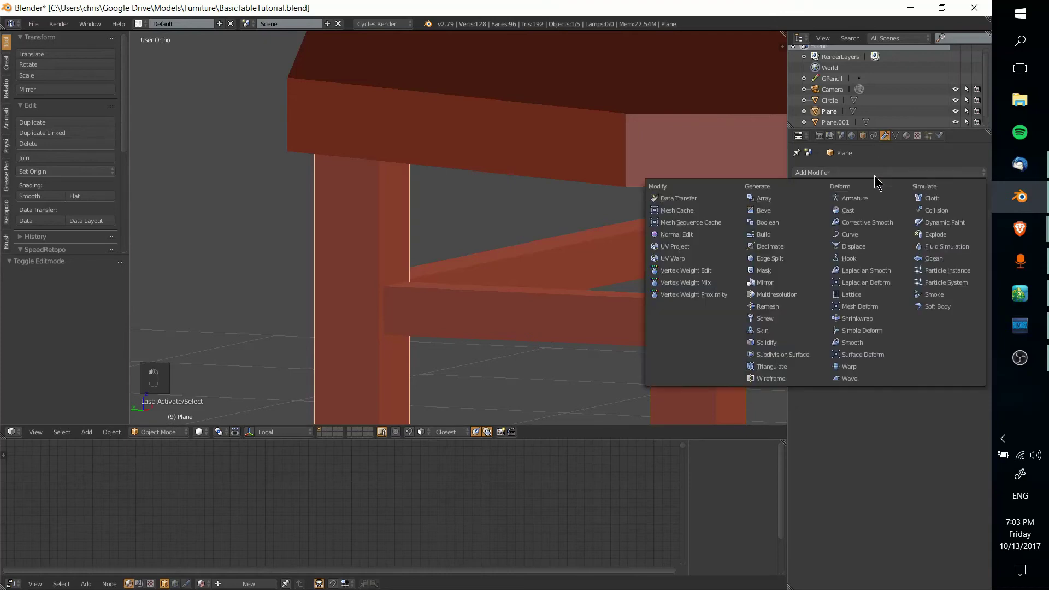
{"action": "left_click", "coordinate": [767, 223]}
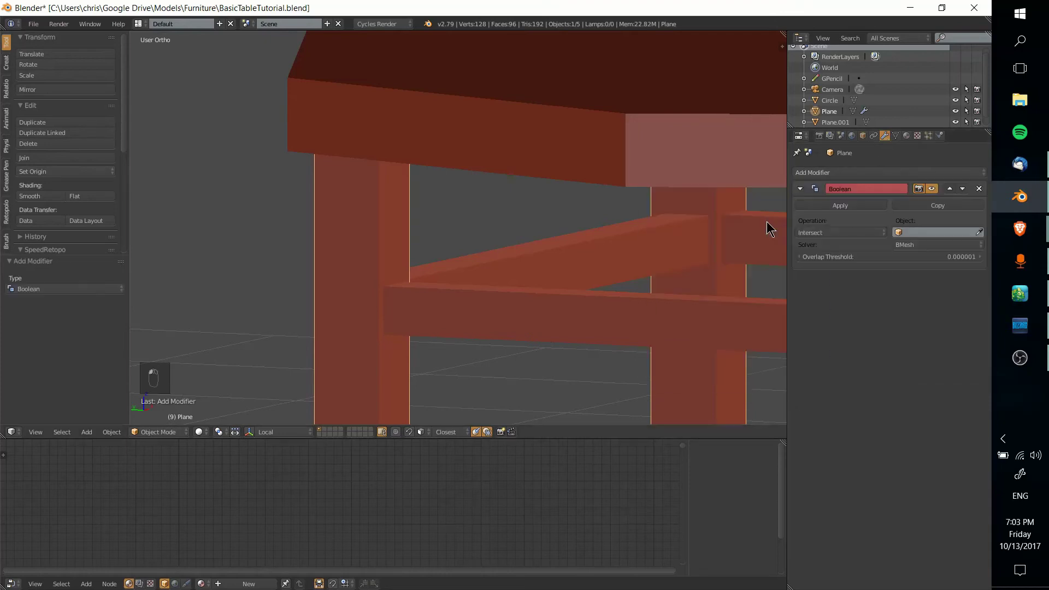
Set the Boolean to Union with Plane.001 as its object and apply it.
{"action": "left_click", "coordinate": [841, 230]}
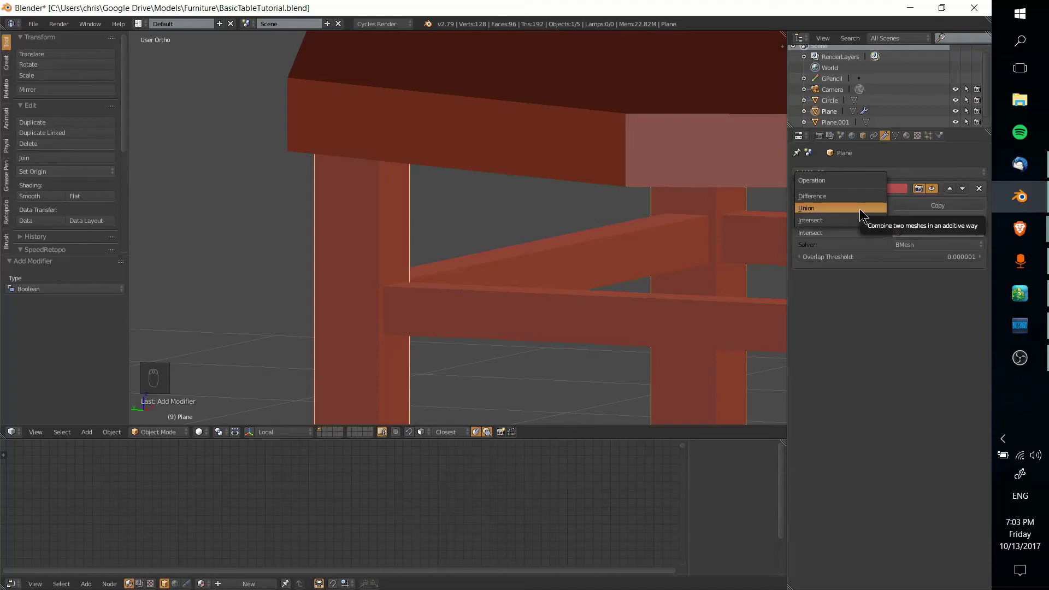
{"action": "left_click", "coordinate": [861, 209]}
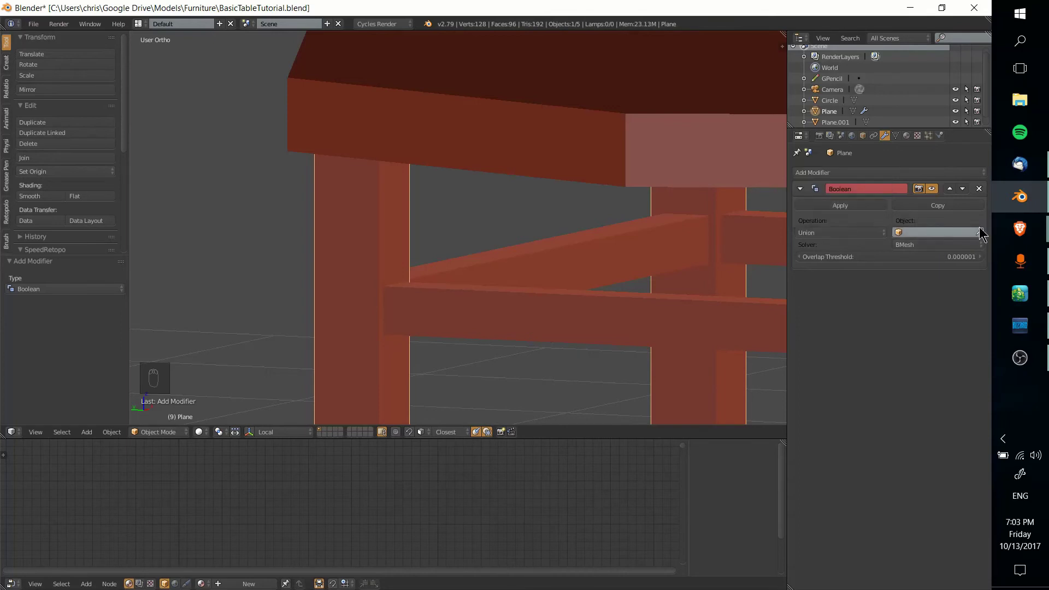
{"action": "left_click", "coordinate": [501, 297]}
{"action": "mouse_move", "coordinate": [520, 319]}
{"action": "middle_mouse_down"}
{"action": "mouse_move", "coordinate": [555, 322]}
{"action": "mouse_move", "coordinate": [524, 334]}
{"action": "middle_mouse_up"}
{"action": "scroll", "coordinate": [555, 323], "scroll_direction": "up", "scroll_amount": 6}
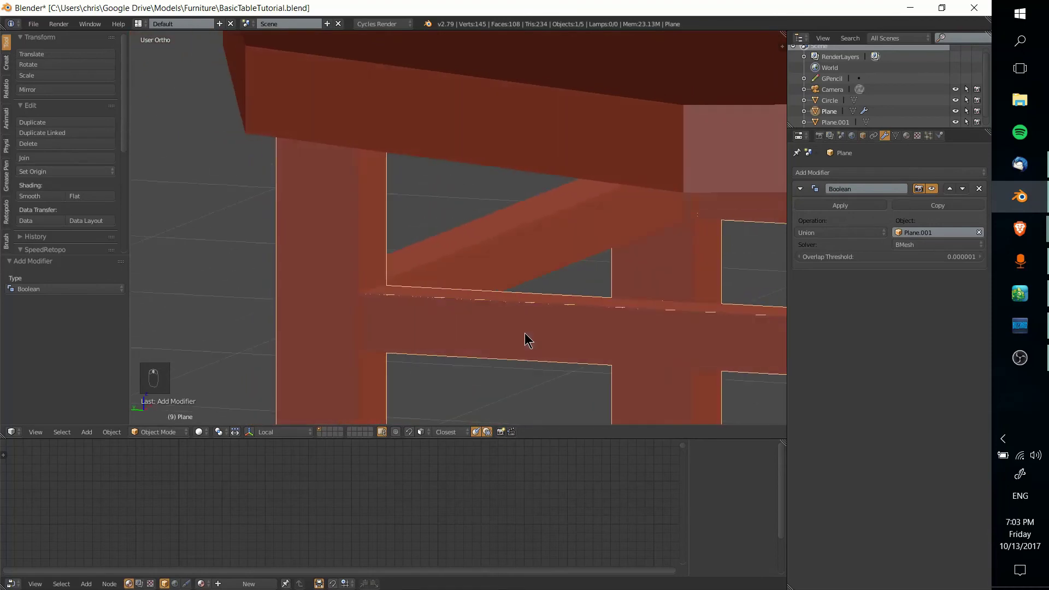
{"action": "left_click", "coordinate": [835, 209]}
{"action": "key", "text": "Tab"}
{"action": "key", "text": "Tab"}
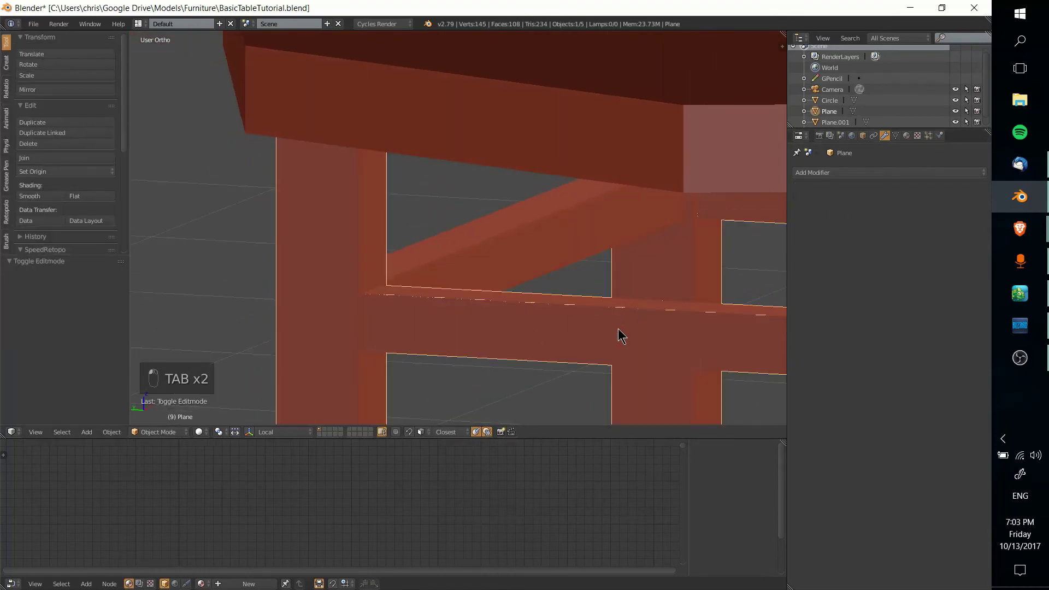
{"action": "key", "text": "g"}
{"action": "right_click", "coordinate": [611, 336]}
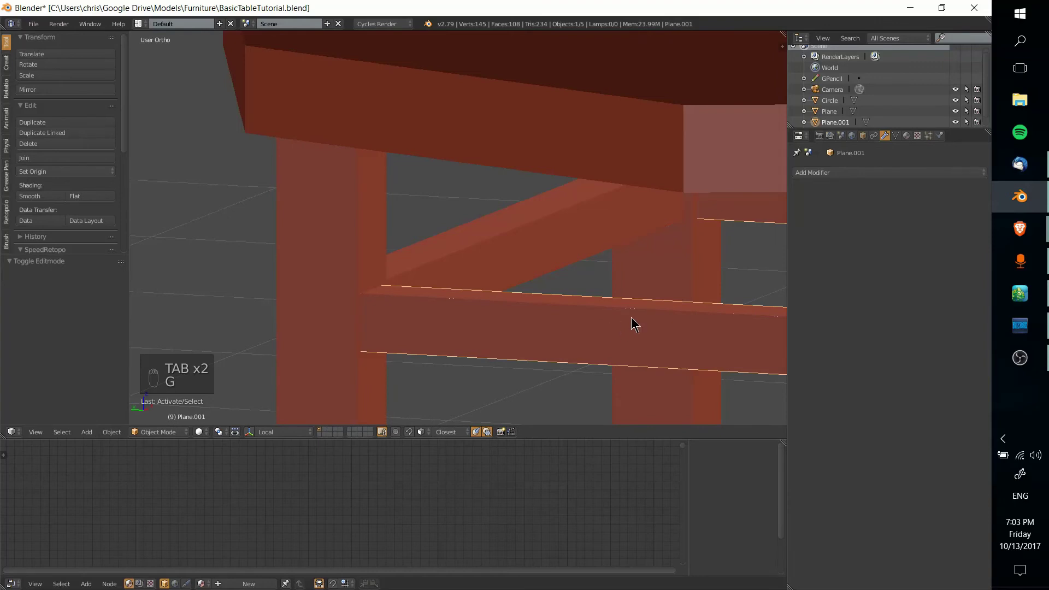
{"action": "middle_click_drag", "start_coordinate": [632, 317], "coordinate": [661, 297]}
{"action": "key", "text": "h"}
{"action": "right_click", "coordinate": [512, 258]}
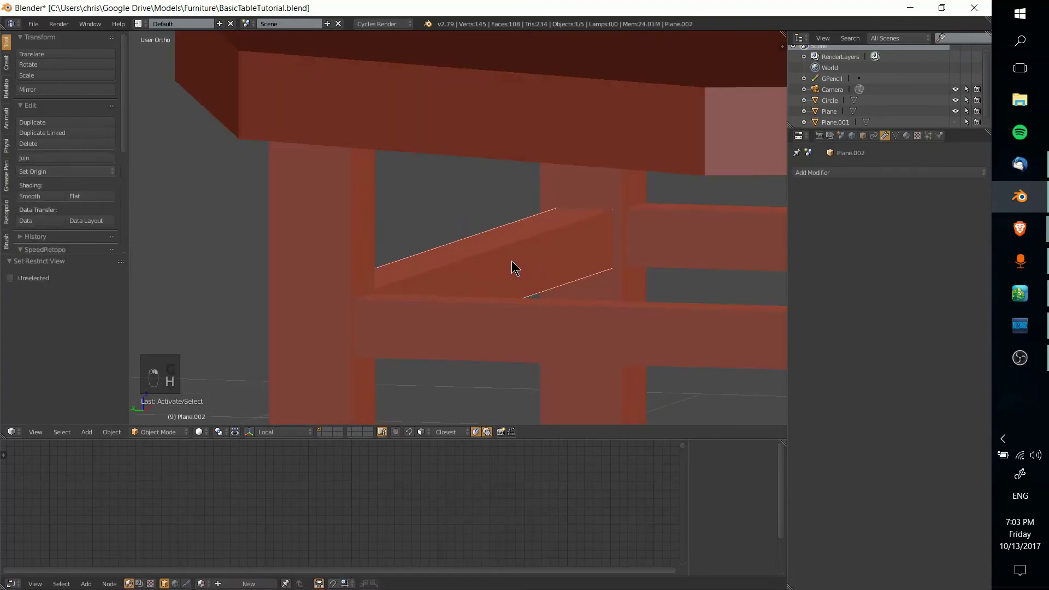
{"action": "right_click", "coordinate": [337, 298]}
{"action": "key", "text": "Tab"}
{"action": "middle_click_drag", "start_coordinate": [397, 336], "coordinate": [494, 263]}
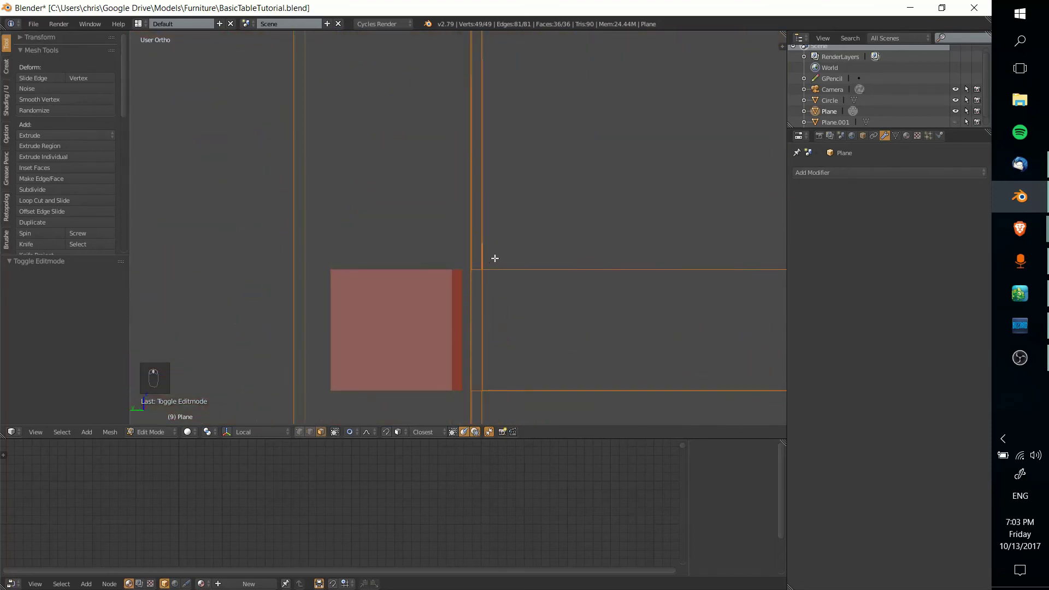
{"action": "key", "text": "Tab"}
{"action": "middle_click_drag", "start_coordinate": [485, 394], "coordinate": [443, 269]}
{"action": "key", "text": "Tab"}
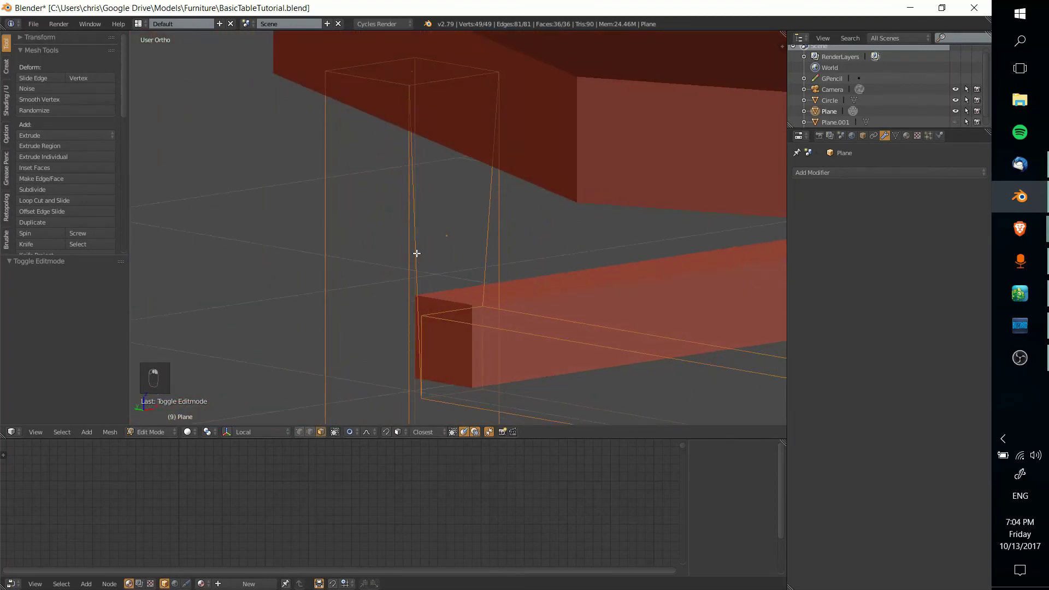
{"action": "key", "text": "Tab"}
{"action": "key", "text": "ctrl+z"}
{"action": "key", "text": "Tab"}
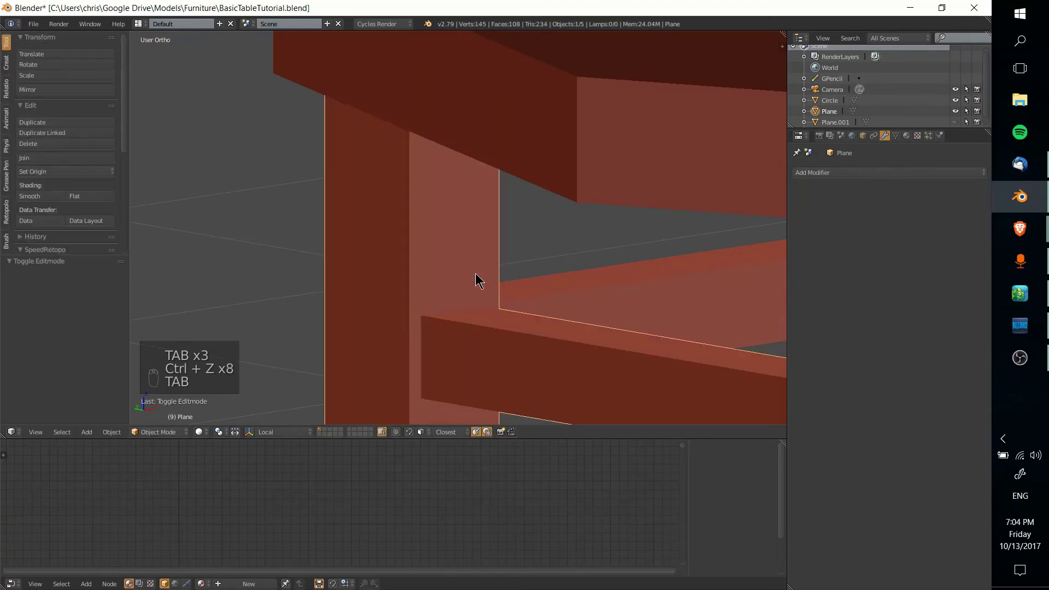
{"action": "key", "text": "ctrl+z"}
Undo back to before the crossbar union was applied.
{"action": "key", "text": "ctrl+z"}
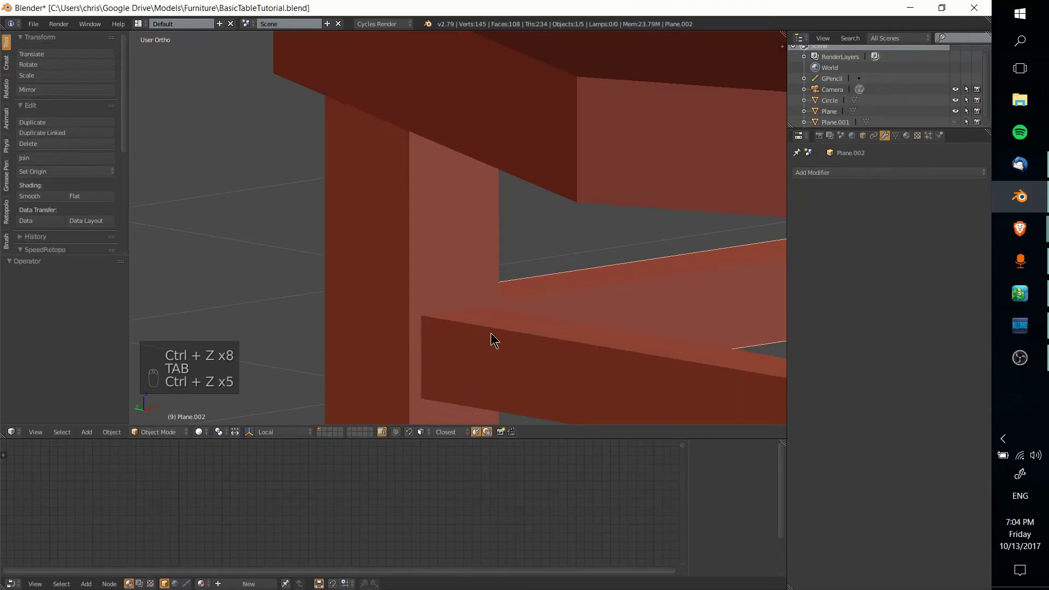
{"action": "middle_click_drag", "start_coordinate": [467, 288], "coordinate": [522, 321], "text": "shift"}
{"action": "key", "text": "g"}
{"action": "key", "text": "ctrl+z"}
{"action": "key", "text": "ctrl+z"}
{"action": "key", "text": "ctrl+z"}
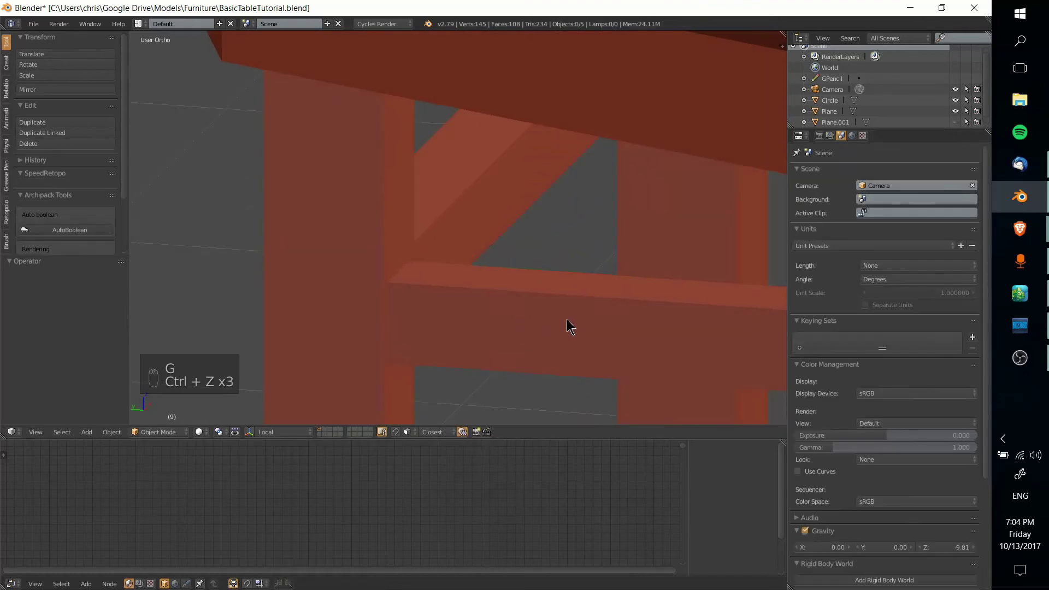
{"action": "key", "text": "ctrl+z"}
{"action": "key", "text": "ctrl+z"}
{"action": "key", "text": "ctrl+z"}
{"action": "key", "text": "ctrl+z"}
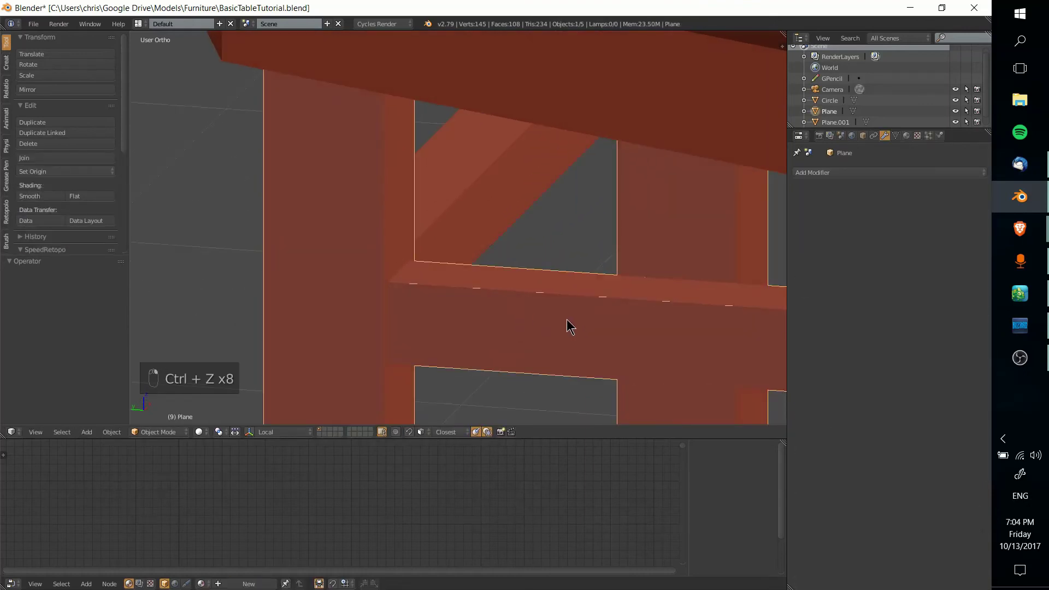
{"action": "key", "text": "ctrl+z"}
Nudge the front crossbar Plane.001 along Y to a new position.
{"action": "middle_click_drag", "start_coordinate": [567, 326], "coordinate": [518, 326]}
{"action": "key", "text": "g"}
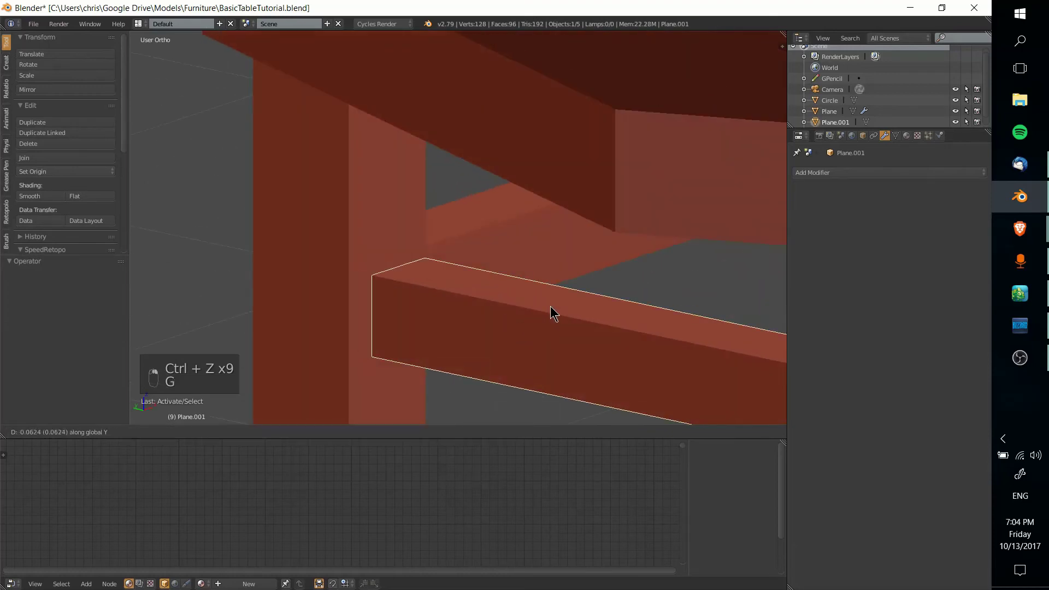
{"action": "key", "text": "g"}
{"action": "left_click", "coordinate": [518, 279]}
Set the leg's Boolean to Difference with Plane.001 as the cutter.
{"action": "right_click", "coordinate": [394, 224]}
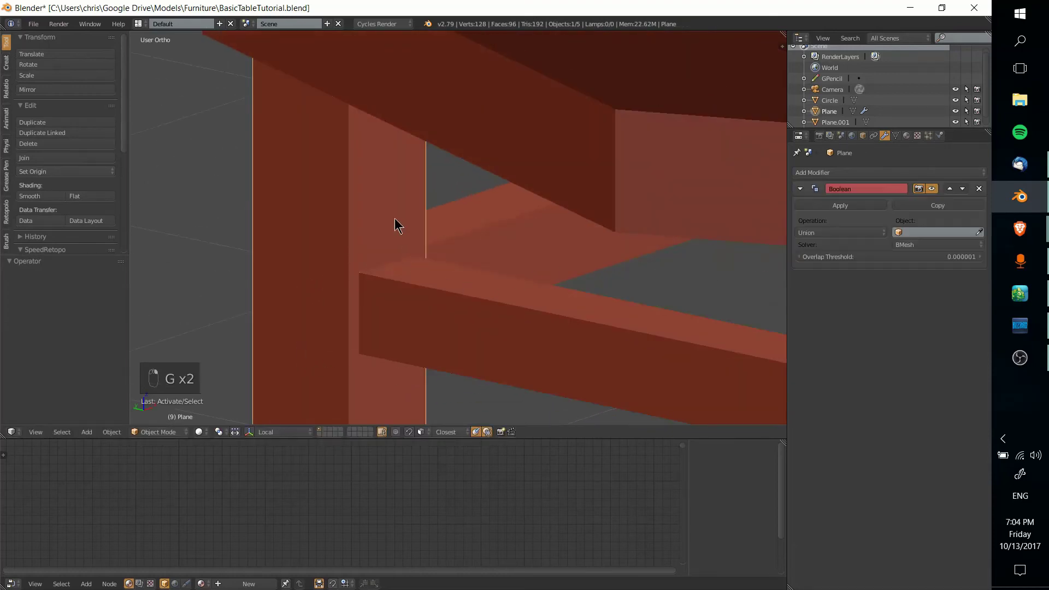
{"action": "left_click", "coordinate": [841, 232]}
{"action": "left_click", "coordinate": [837, 222]}
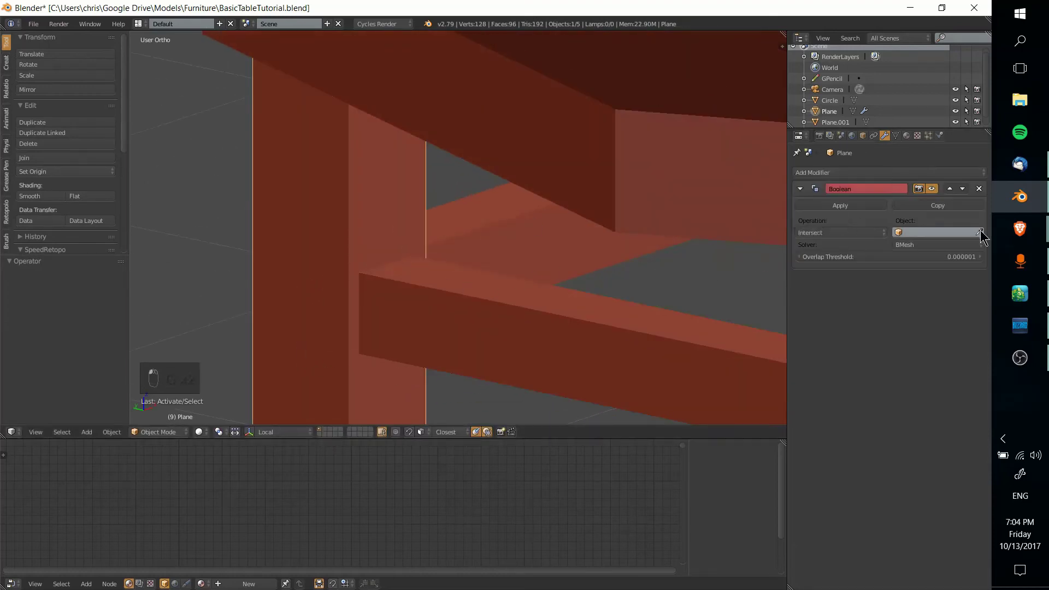
{"action": "left_click", "coordinate": [508, 287]}
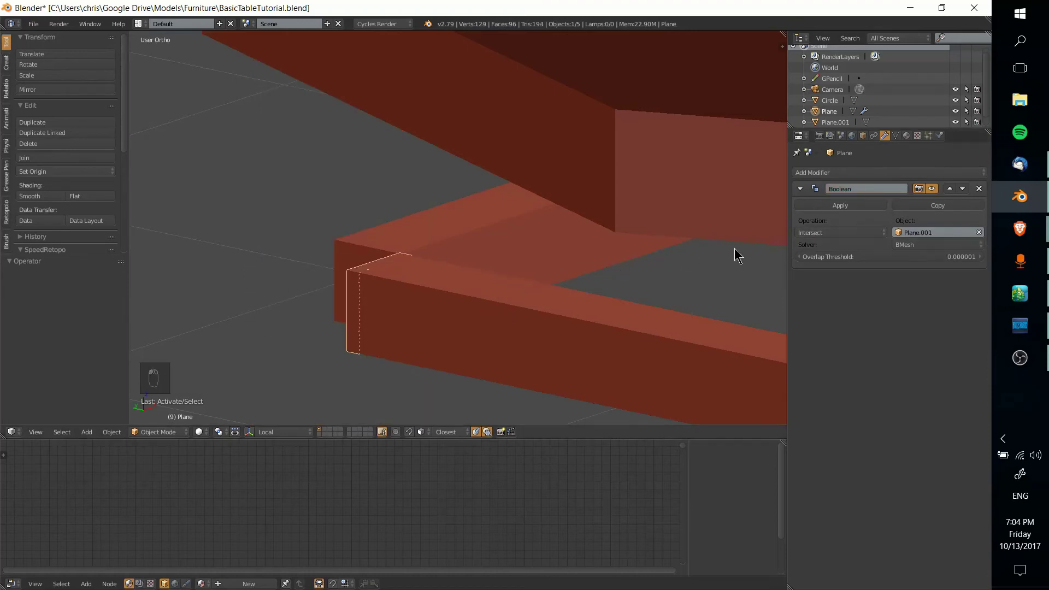
{"action": "key", "text": "ctrl+z"}
{"action": "left_click", "coordinate": [829, 235]}
{"action": "left_click", "coordinate": [846, 197]}
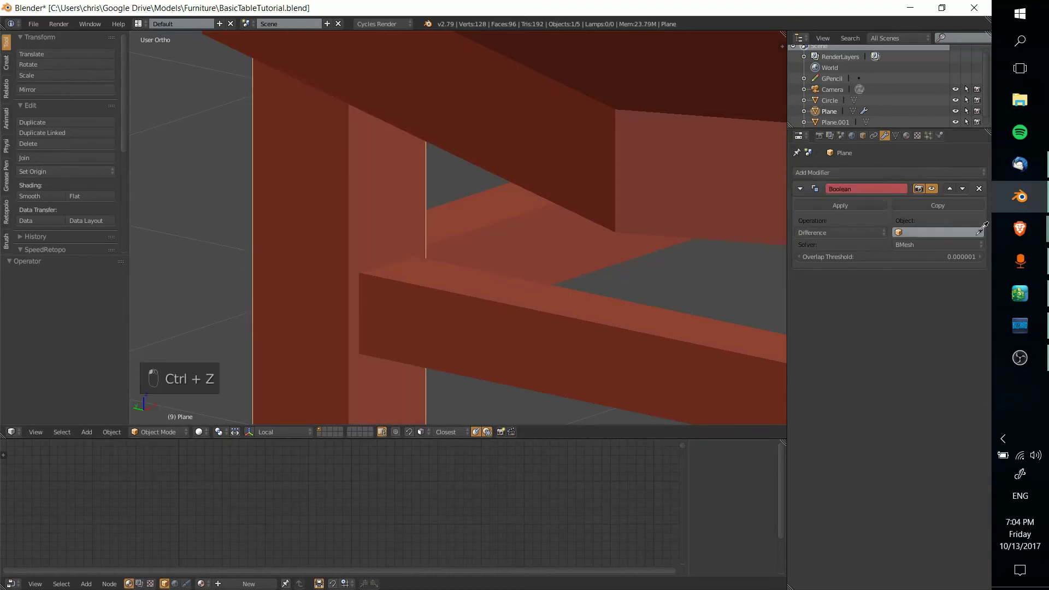
Hide the crossbar Plane.001 and inspect the slot cut into the leg.
{"action": "right_click", "coordinate": [411, 307]}
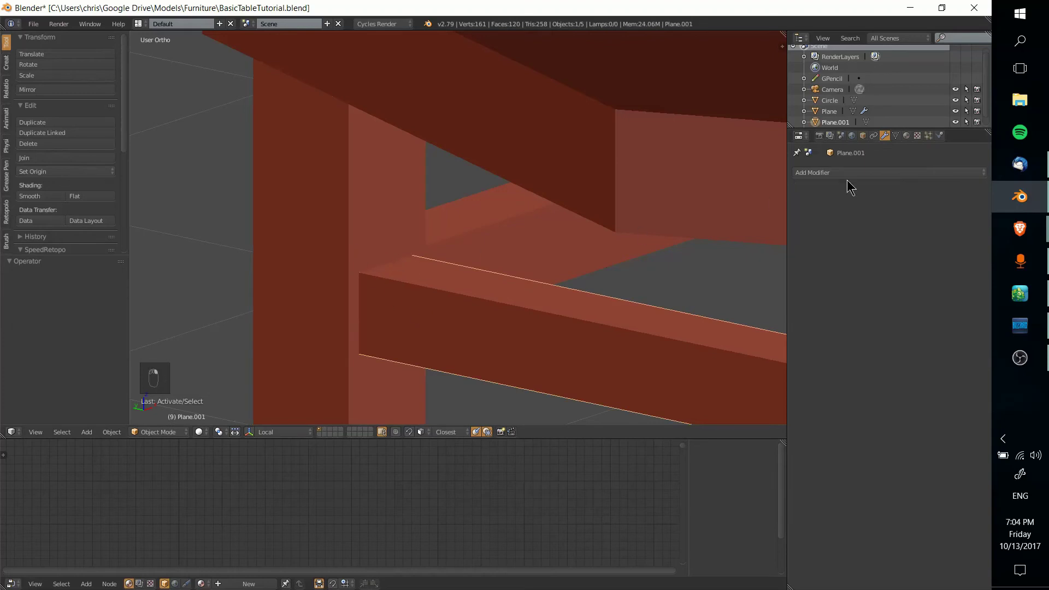
{"action": "key", "text": "h"}
{"action": "mouse_move", "coordinate": [482, 307]}
{"action": "middle_mouse_down"}
{"action": "mouse_move", "coordinate": [454, 286]}
{"action": "mouse_move", "coordinate": [410, 320]}
{"action": "mouse_move", "coordinate": [494, 326]}
{"action": "mouse_move", "coordinate": [465, 307]}
{"action": "mouse_move", "coordinate": [498, 277]}
{"action": "mouse_move", "coordinate": [492, 240]}
{"action": "mouse_move", "coordinate": [453, 252]}
{"action": "mouse_move", "coordinate": [556, 294]}
{"action": "mouse_move", "coordinate": [482, 208]}
{"action": "mouse_move", "coordinate": [489, 237]}
{"action": "mouse_move", "coordinate": [464, 235]}
{"action": "mouse_move", "coordinate": [625, 290]}
{"action": "mouse_move", "coordinate": [479, 278]}
{"action": "mouse_move", "coordinate": [491, 248]}
{"action": "middle_mouse_up"}
{"action": "scroll", "coordinate": [491, 248], "scroll_direction": "up", "scroll_amount": 4}
{"action": "key", "text": "Tab"}
{"action": "key", "text": "Tab"}
{"action": "key", "text": "Tab"}
{"action": "middle_click_drag", "start_coordinate": [508, 260], "coordinate": [487, 206]}
{"action": "middle_click_drag", "start_coordinate": [594, 182], "coordinate": [558, 229]}
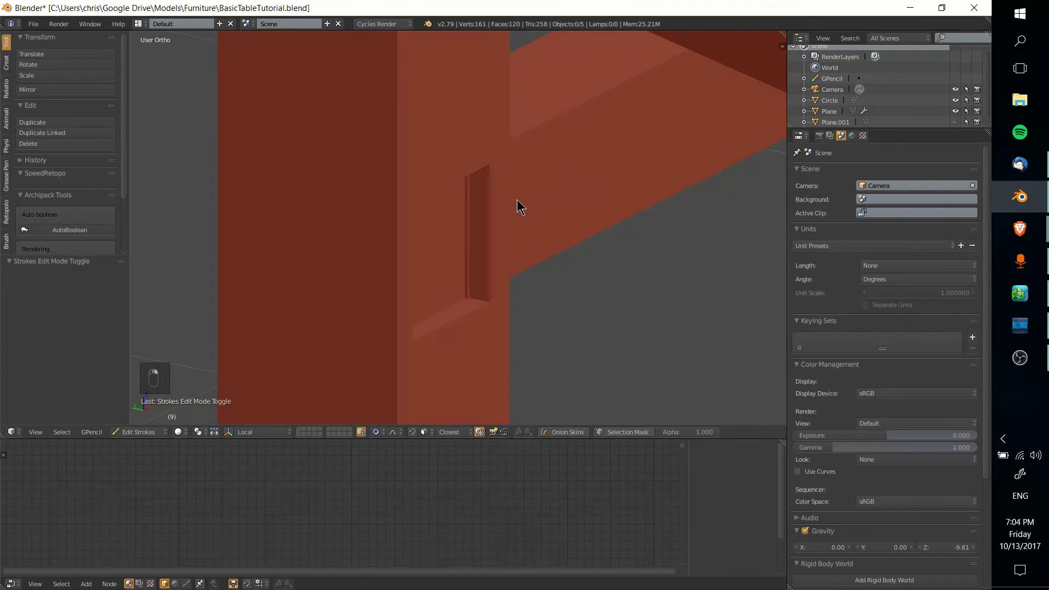
Unhide the front crossbar Plane.001 and select it.
{"action": "mouse_move", "coordinate": [521, 222]}
{"action": "middle_mouse_down"}
{"action": "mouse_move", "coordinate": [509, 264]}
{"action": "mouse_move", "coordinate": [546, 261]}
{"action": "mouse_move", "coordinate": [556, 294]}
{"action": "mouse_move", "coordinate": [534, 284]}
{"action": "middle_mouse_up"}
{"action": "key", "text": "Tab"}
{"action": "key", "text": "alt+h"}
{"action": "right_click", "coordinate": [534, 275]}
{"action": "key", "text": "g"}
{"action": "right_click", "coordinate": [557, 282]}
{"action": "scroll", "coordinate": [596, 287], "scroll_direction": "down", "scroll_amount": 4}
{"action": "middle_click_drag", "start_coordinate": [569, 328], "coordinate": [593, 337]}
{"action": "scroll", "coordinate": [593, 337], "scroll_direction": "up", "scroll_amount": 3}
{"action": "middle_click_drag", "start_coordinate": [545, 296], "coordinate": [520, 335]}
In Edit Mode, box-select the vertices at the crossbar's end.
{"action": "key", "text": "Tab"}
{"action": "key", "text": "a"}
{"action": "key", "text": "a"}
{"action": "key", "text": "b"}
{"action": "left_click_drag", "start_coordinate": [427, 247], "coordinate": [569, 370]}
{"action": "mouse_move", "coordinate": [569, 370]}
{"action": "middle_mouse_down"}
{"action": "mouse_move", "coordinate": [560, 368]}
{"action": "mouse_move", "coordinate": [584, 369]}
{"action": "middle_mouse_up"}
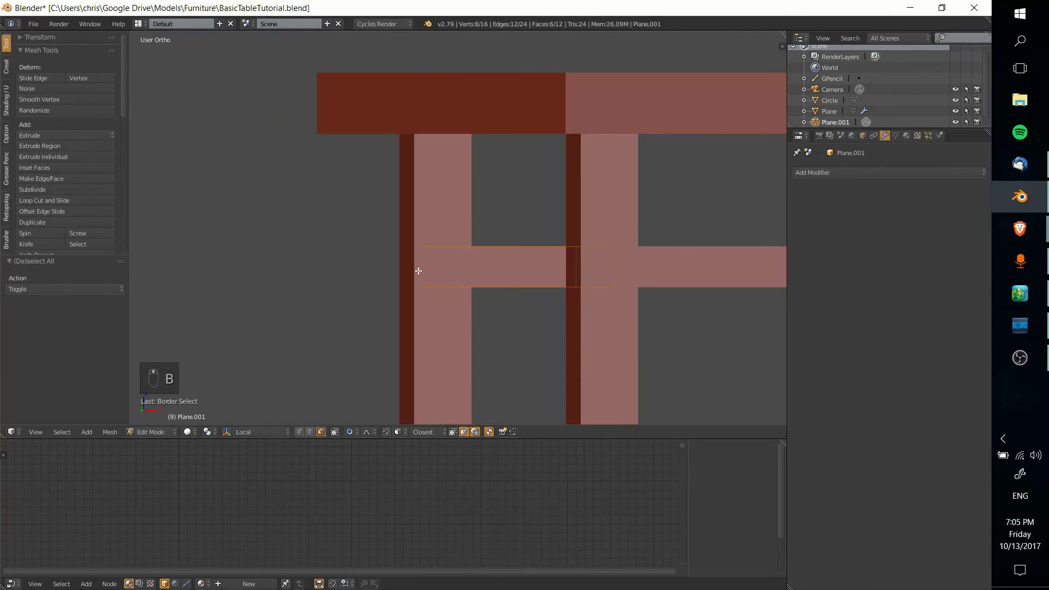
{"action": "middle_click_drag", "start_coordinate": [529, 274], "coordinate": [540, 295]}
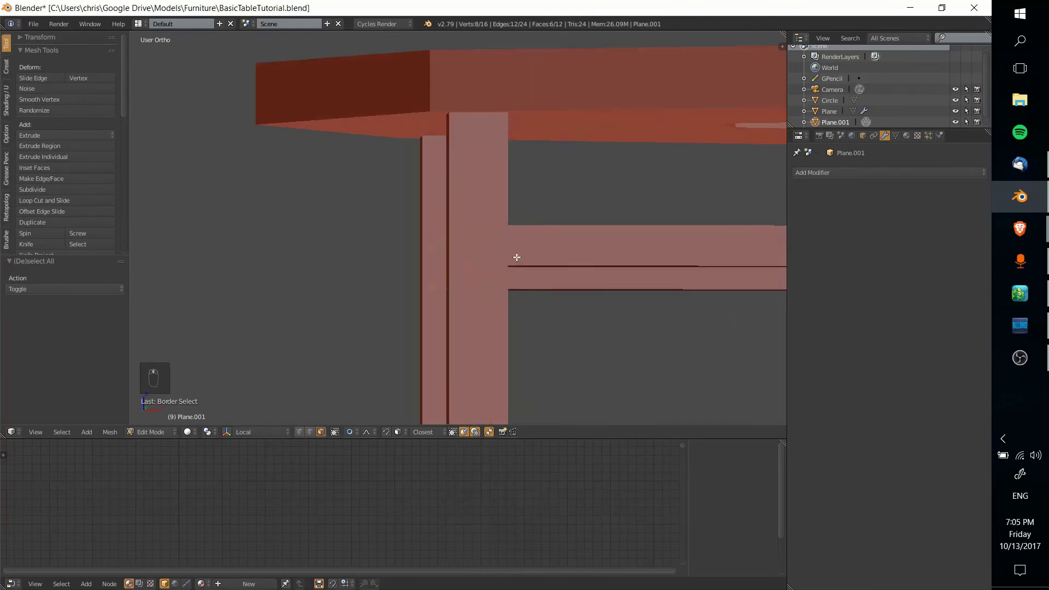
{"action": "middle_click_drag", "start_coordinate": [517, 257], "coordinate": [512, 249]}
{"action": "middle_click_drag", "start_coordinate": [509, 288], "coordinate": [574, 261]}
Move the selected end vertices -0.02 along X with proportional editing.
{"action": "key", "text": "g"}
{"action": "key", "text": "g"}
{"action": "left_click", "coordinate": [581, 281]}
{"action": "middle_click_drag", "start_coordinate": [409, 247], "coordinate": [553, 270]}
{"action": "key", "text": "g"}
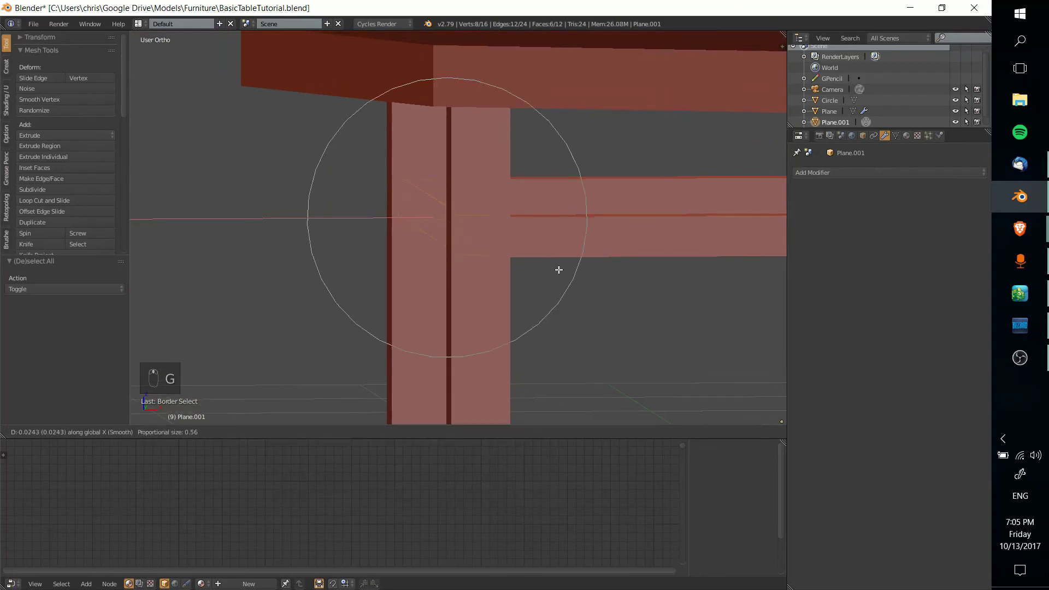
{"action": "key", "text": "g"}
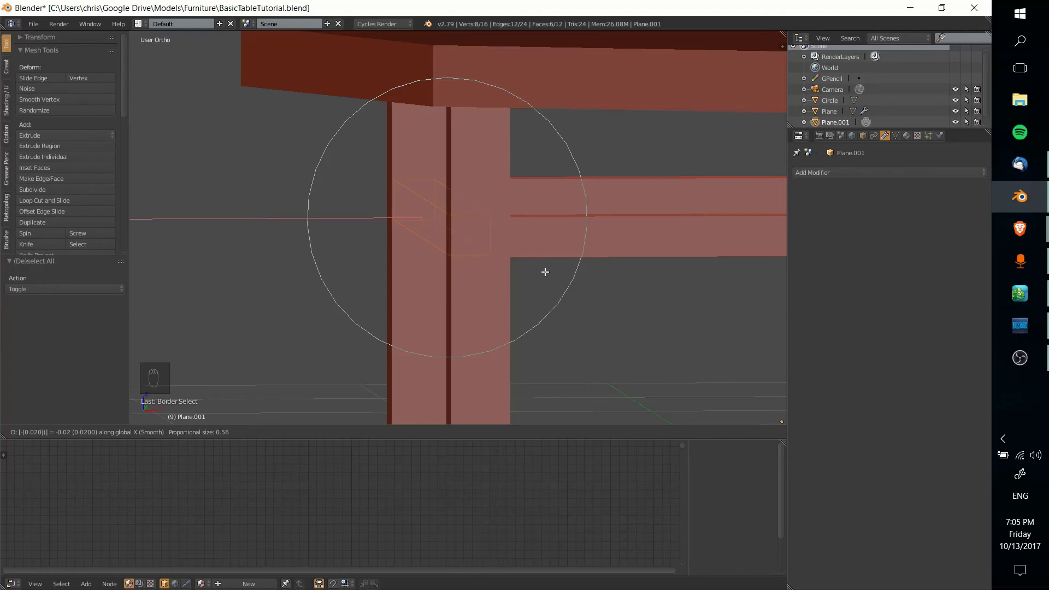
{"action": "left_click", "coordinate": [545, 271]}
Leave Edit Mode and look over the whole table.
{"action": "key", "text": "Tab"}
{"action": "scroll", "coordinate": [526, 270], "scroll_direction": "down", "scroll_amount": 5}
{"action": "middle_click_drag", "start_coordinate": [526, 270], "coordinate": [480, 288]}
{"action": "key", "text": "Tab"}
{"action": "key", "text": "Tab"}
{"action": "key", "text": "Tab"}
{"action": "middle_click_drag", "start_coordinate": [675, 248], "coordinate": [527, 305]}
Box-select the crossbar's end edges in Edit Mode and begin a move along X.
{"action": "key", "text": "Tab"}
{"action": "scroll", "coordinate": [525, 250], "scroll_direction": "up", "scroll_amount": 5}
{"action": "middle_click_drag", "start_coordinate": [525, 251], "coordinate": [498, 175]}
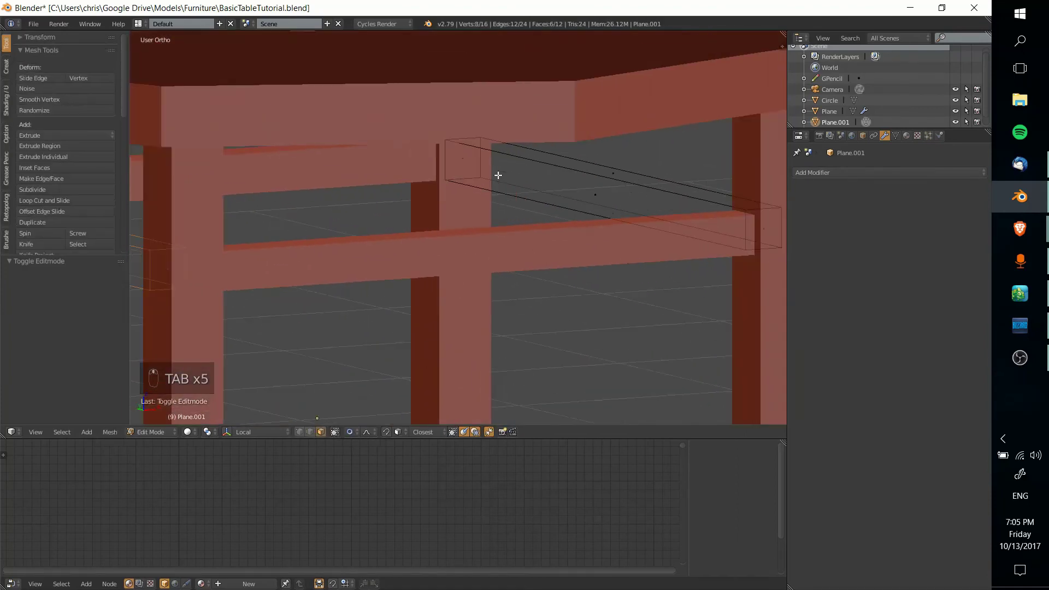
{"action": "key", "text": "a"}
{"action": "key", "text": "a"}
{"action": "key", "text": "a"}
{"action": "key", "text": "a"}
{"action": "key", "text": "a"}
{"action": "key", "text": "a"}
{"action": "key", "text": "b"}
{"action": "left_click_drag", "start_coordinate": [399, 87], "coordinate": [729, 332]}
{"action": "middle_click_drag", "start_coordinate": [724, 314], "coordinate": [601, 342]}
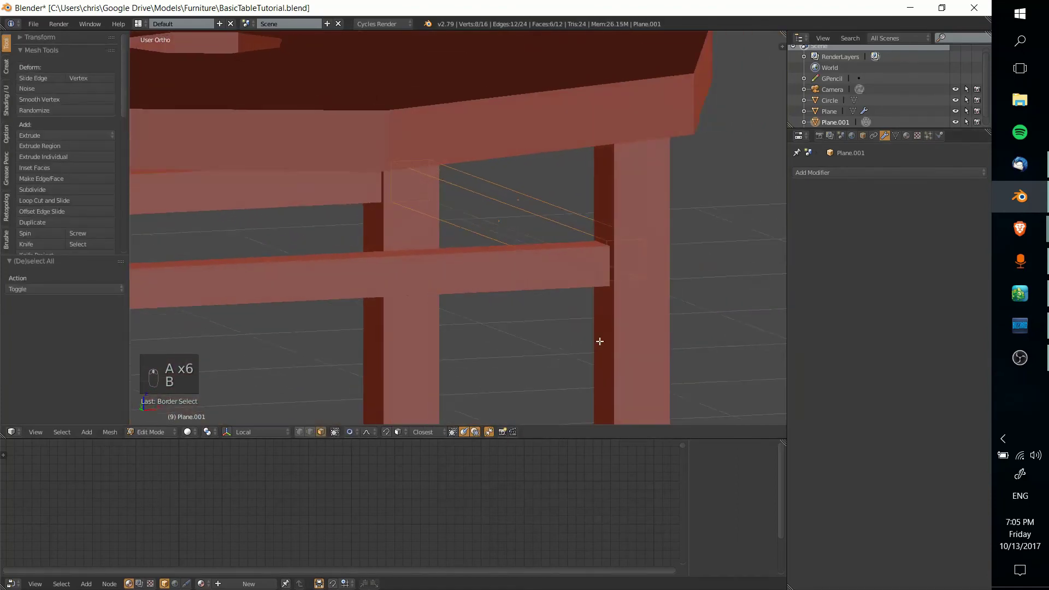
{"action": "type", "text": "gx"}
{"action": "type", "text": "0."}
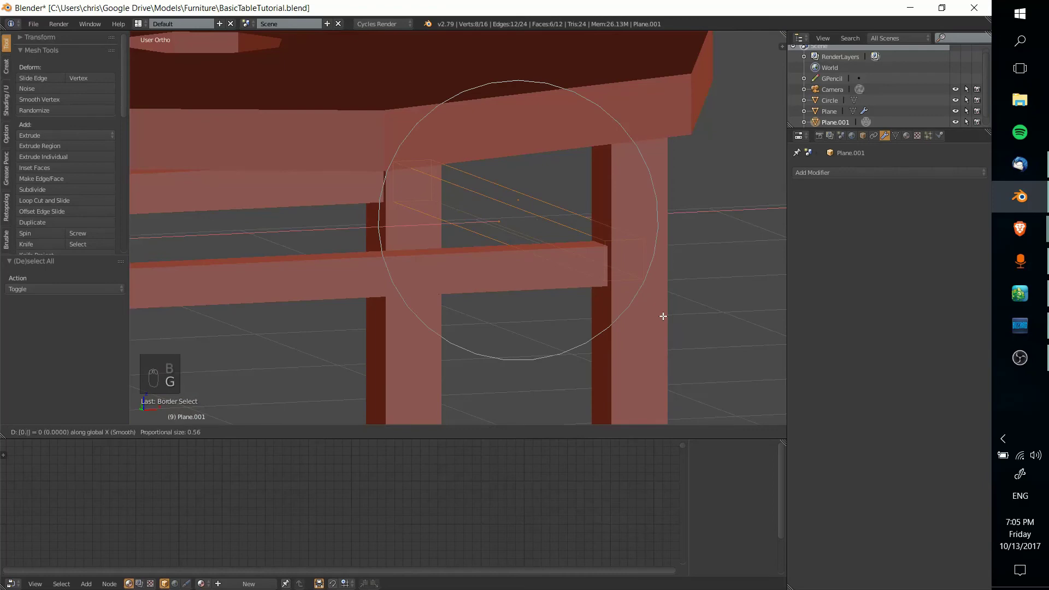
Confirm the crossbar end move and shift the stretcher vertices.
{"action": "key", "text": "Return"}
{"action": "scroll", "coordinate": [429, 275], "scroll_direction": "down", "scroll_amount": 5}
{"action": "key", "text": "Tab"}
{"action": "key", "text": "Tab"}
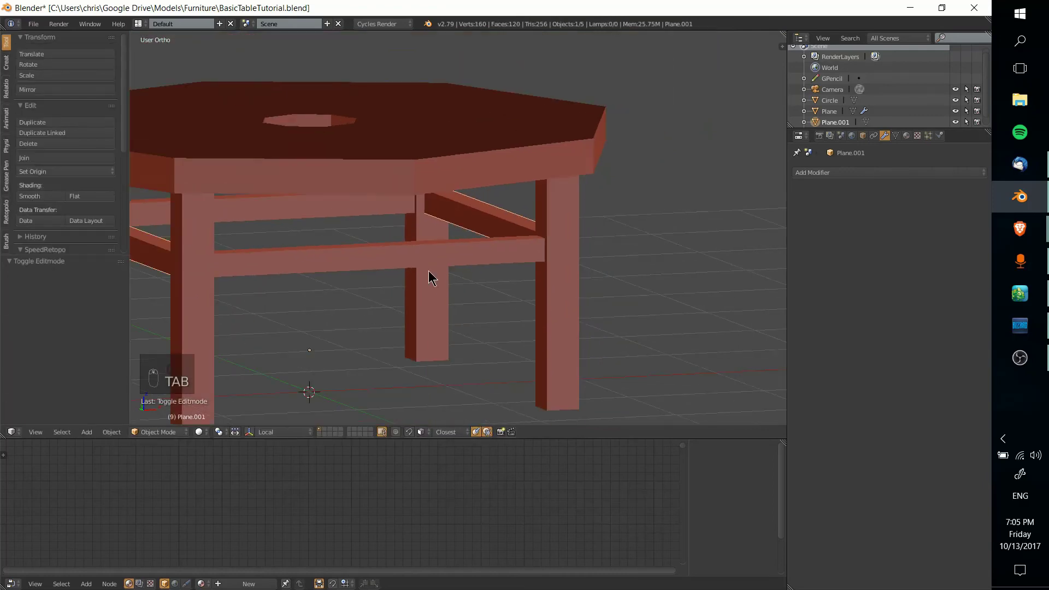
{"action": "middle_click_drag", "start_coordinate": [505, 277], "coordinate": [569, 246]}
{"action": "key", "text": "a"}
{"action": "key", "text": "a"}
{"action": "key", "text": "a"}
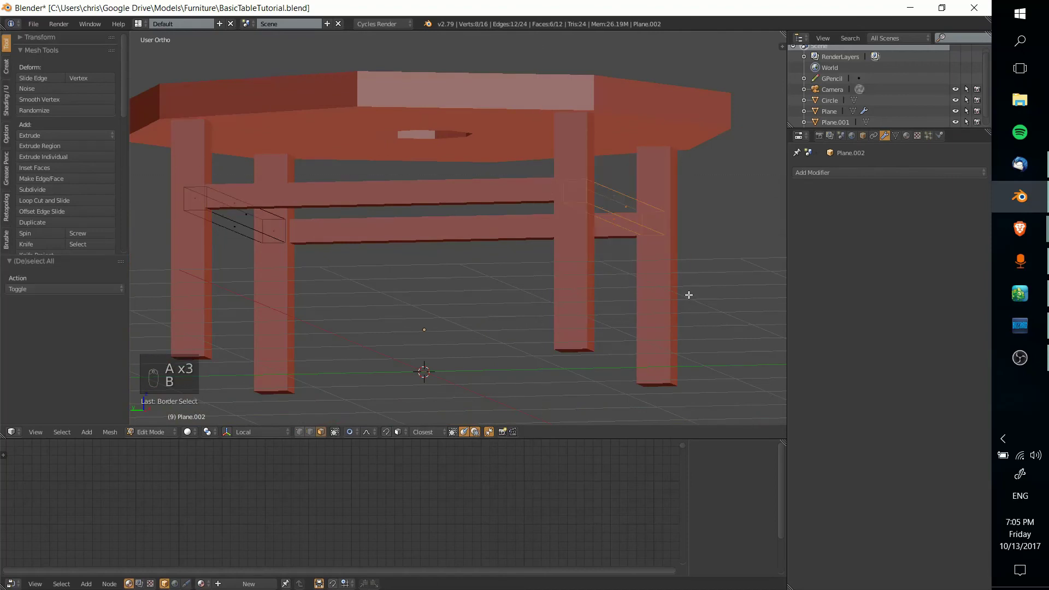
{"action": "key", "text": "g"}
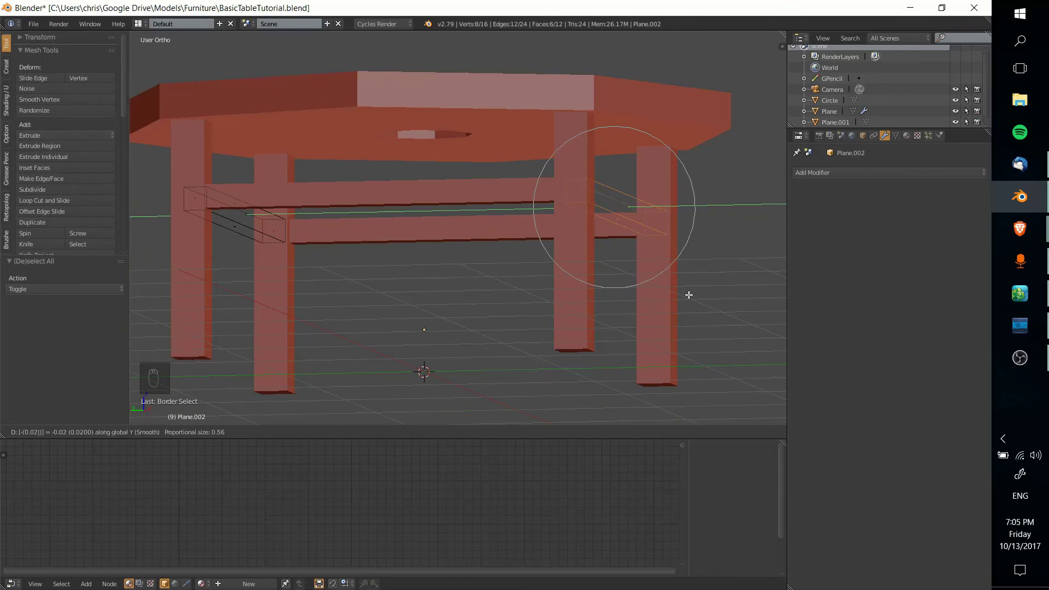
{"action": "left_click", "coordinate": [689, 295]}
Shift the left crossbar end vertices 0.02 along Y, exit Edit Mode, and select Plane.
{"action": "key", "text": "a"}
{"action": "key", "text": "b"}
{"action": "left_click_drag", "start_coordinate": [143, 147], "coordinate": [359, 295]}
{"action": "key", "text": "g"}
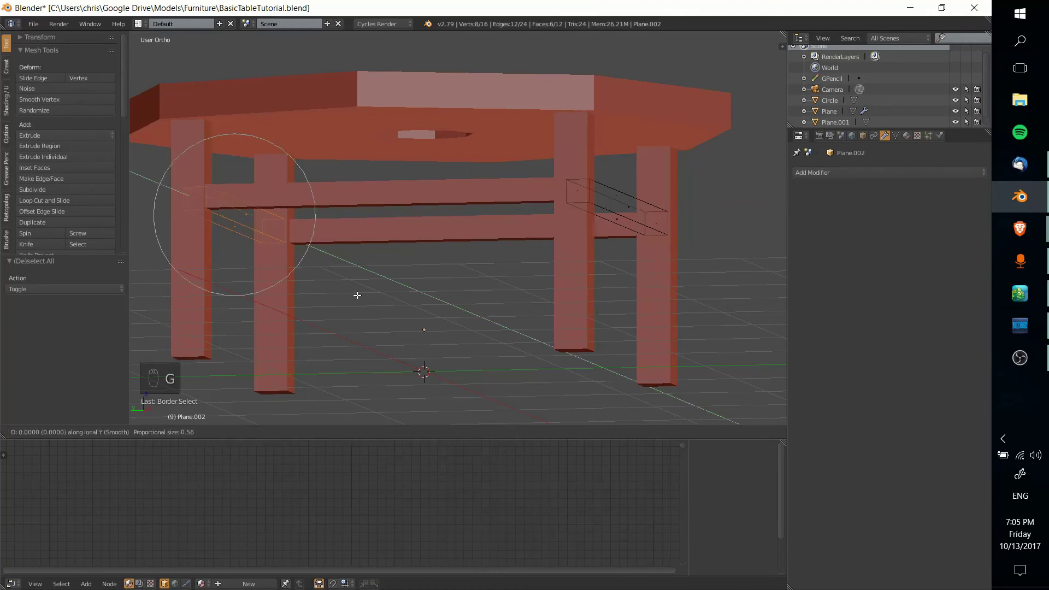
{"action": "key", "text": "y"}
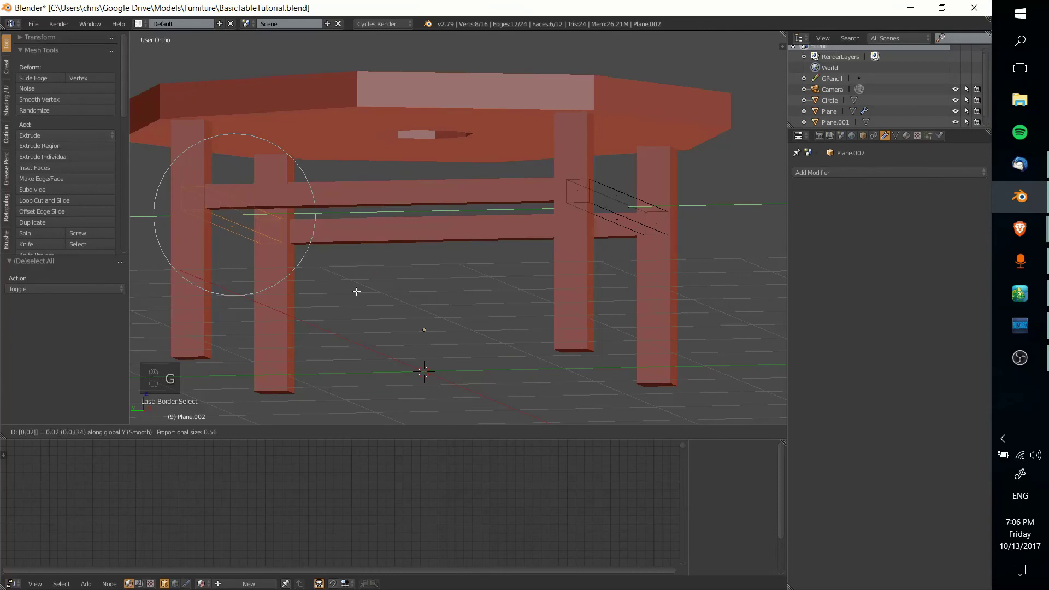
{"action": "left_click", "coordinate": [357, 292]}
{"action": "middle_click_drag", "start_coordinate": [356, 291], "coordinate": [483, 289]}
{"action": "key", "text": "Tab"}
{"action": "right_click", "coordinate": [461, 292]}
Hide and unhide crossbar Plane.001 to inspect the leg joints.
{"action": "scroll", "coordinate": [506, 283], "scroll_direction": "up", "scroll_amount": 6}
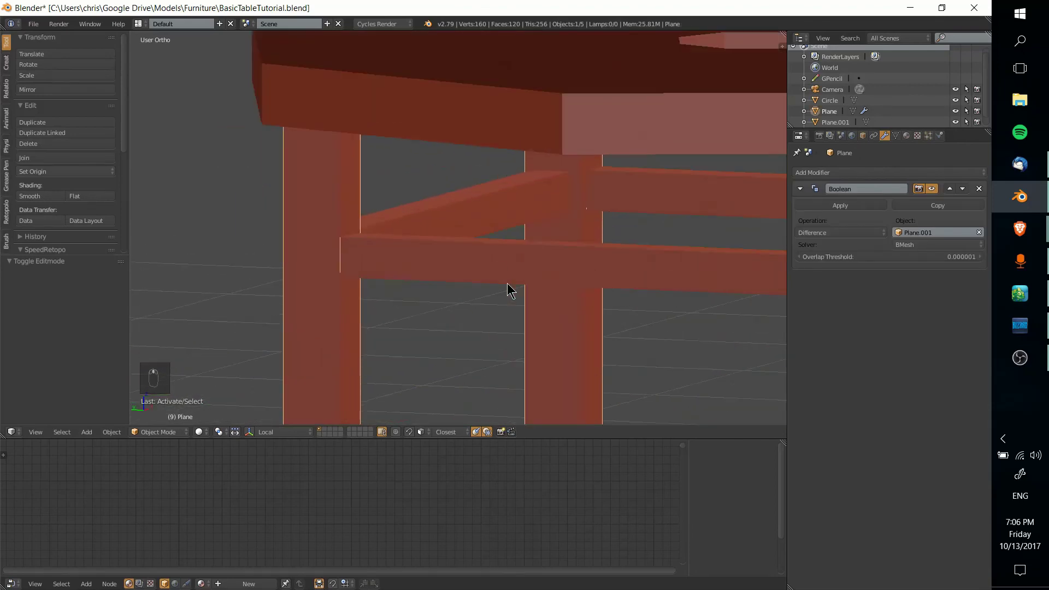
{"action": "right_click", "coordinate": [546, 261]}
{"action": "key", "text": "h"}
{"action": "middle_click_drag", "start_coordinate": [474, 283], "coordinate": [579, 246]}
{"action": "key", "text": "alt+h"}
{"action": "scroll", "coordinate": [578, 253], "scroll_direction": "up", "scroll_amount": 6}
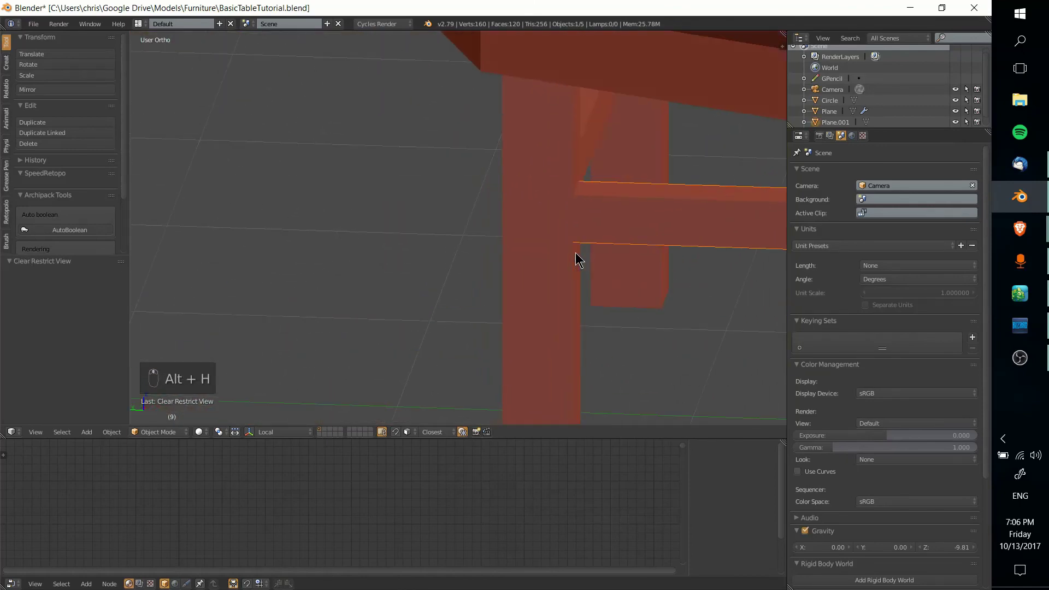
{"action": "middle_click_drag", "start_coordinate": [489, 269], "coordinate": [554, 236]}
Duplicate the leg frame's Boolean modifier and set Plane.002 as its cutter object.
{"action": "right_click", "coordinate": [529, 171]}
{"action": "scroll", "coordinate": [529, 170], "scroll_direction": "down", "scroll_amount": 8}
{"action": "right_click", "coordinate": [582, 243]}
{"action": "right_click", "coordinate": [555, 228]}
{"action": "right_click", "coordinate": [607, 223]}
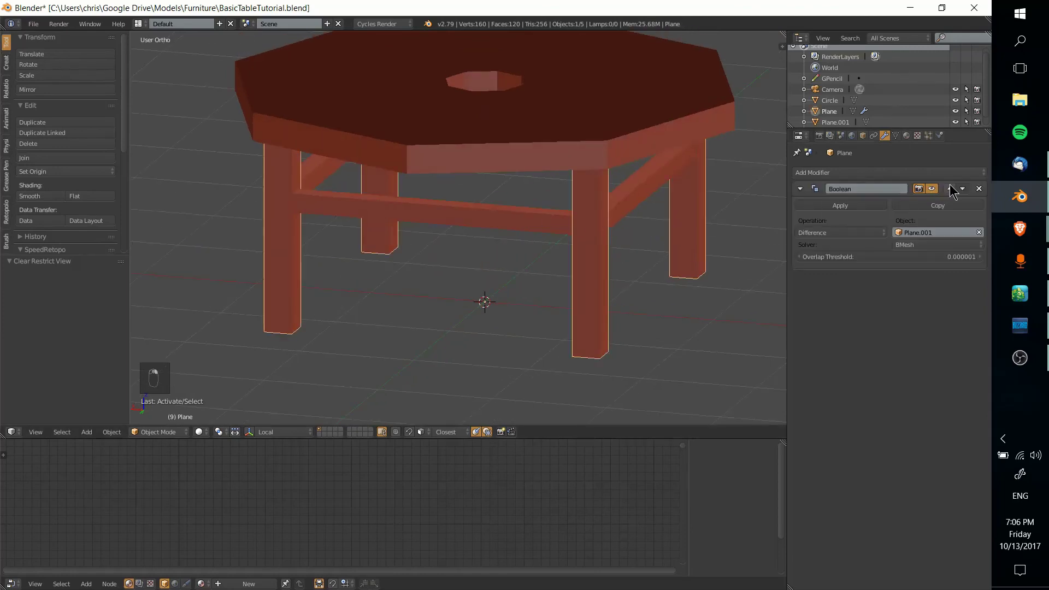
{"action": "left_click", "coordinate": [938, 206]}
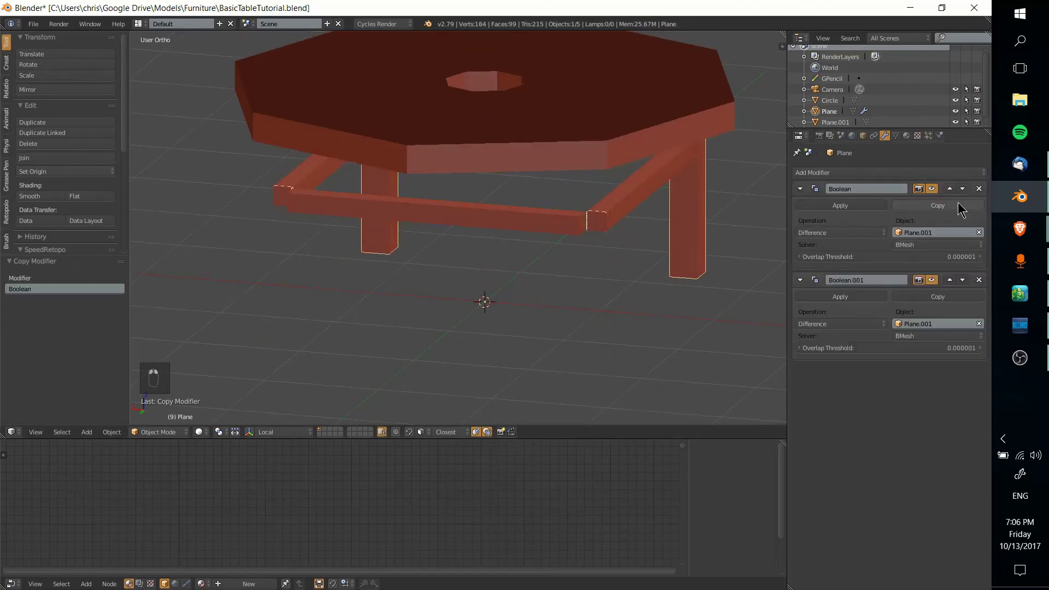
{"action": "left_click", "coordinate": [980, 324]}
{"action": "left_click", "coordinate": [480, 213]}
Hide the leg frame to check the crossbars, then reveal everything and reselect Plane.
{"action": "middle_click_drag", "start_coordinate": [479, 212], "coordinate": [382, 265]}
{"action": "key", "text": "h"}
{"action": "key", "text": "h"}
{"action": "scroll", "coordinate": [509, 251], "scroll_direction": "up", "scroll_amount": 5}
{"action": "key", "text": "alt+h"}
{"action": "key", "text": "a"}
{"action": "middle_click_drag", "start_coordinate": [399, 227], "coordinate": [492, 265]}
{"action": "right_click", "coordinate": [388, 280]}
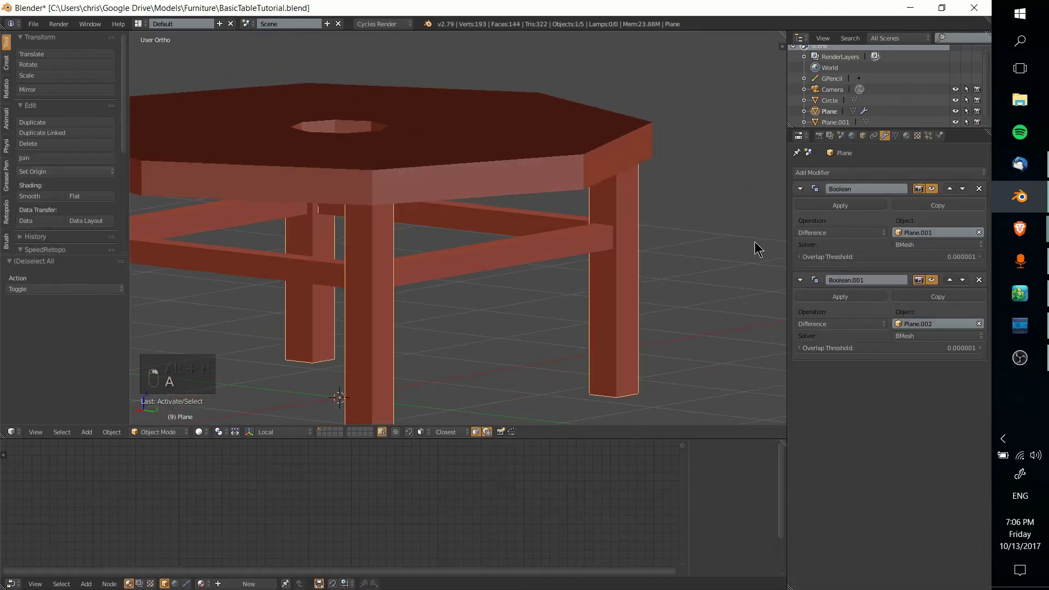
Apply both Boolean Difference modifiers on the leg frame and inspect the cut joints.
{"action": "left_click", "coordinate": [864, 204]}
{"action": "left_click", "coordinate": [865, 204]}
{"action": "middle_click_drag", "start_coordinate": [584, 269], "coordinate": [608, 279]}
{"action": "key", "text": "h"}
{"action": "key", "text": "h"}
{"action": "key", "text": "ctrl+z"}
{"action": "key", "text": "ctrl+z"}
{"action": "key", "text": "ctrl+z"}
{"action": "key", "text": "ctrl+z"}
{"action": "key", "text": "a"}
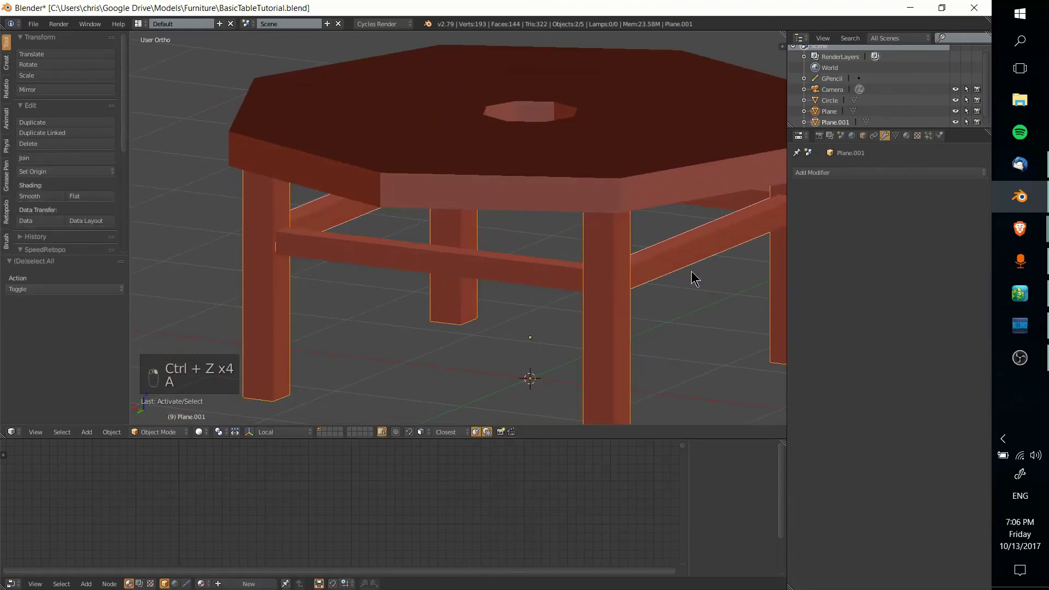
Join the two crossbar pieces into one object with Ctrl+J and glance at it in Edit Mode.
{"action": "key", "text": "ctrl+j"}
{"action": "key", "text": "Tab"}
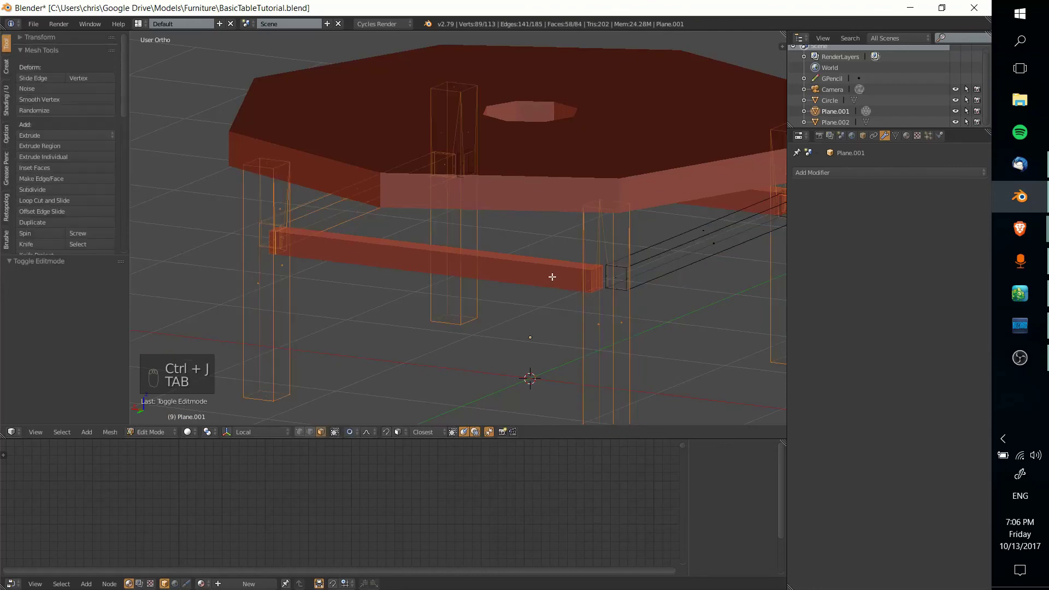
{"action": "middle_click_drag", "start_coordinate": [675, 278], "coordinate": [524, 277]}
{"action": "key", "text": "Tab"}
{"action": "key", "text": "Tab"}
In Edit Mode, select the front crossbar's linked geometry.
{"action": "key", "text": "a"}
{"action": "key", "text": "a"}
{"action": "key", "text": "a"}
{"action": "key", "text": "a"}
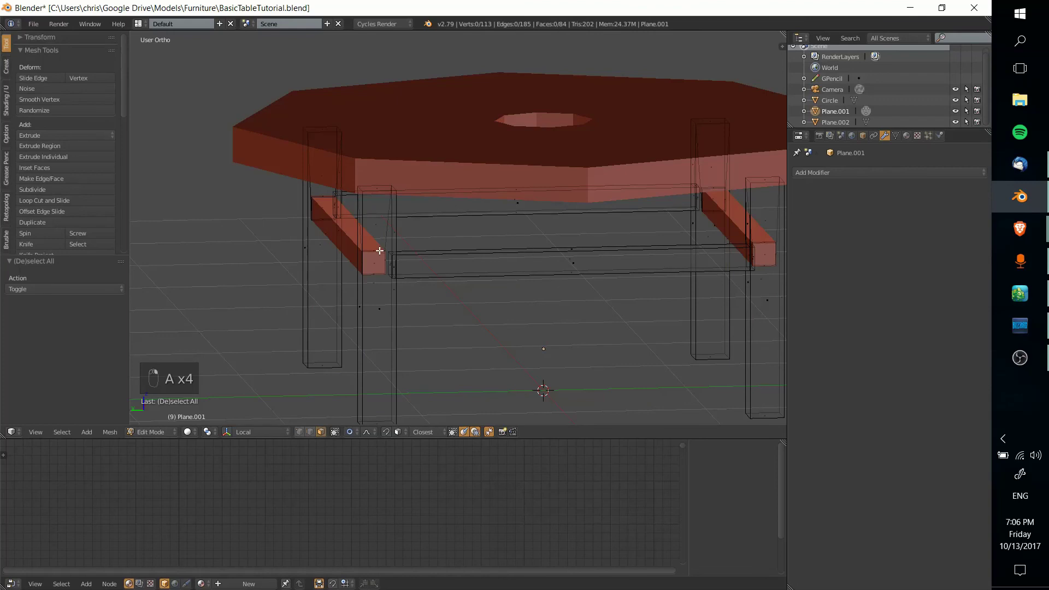
{"action": "key", "text": "l"}
{"action": "key", "text": "a"}
{"action": "key", "text": "l"}
{"action": "key", "text": "a"}
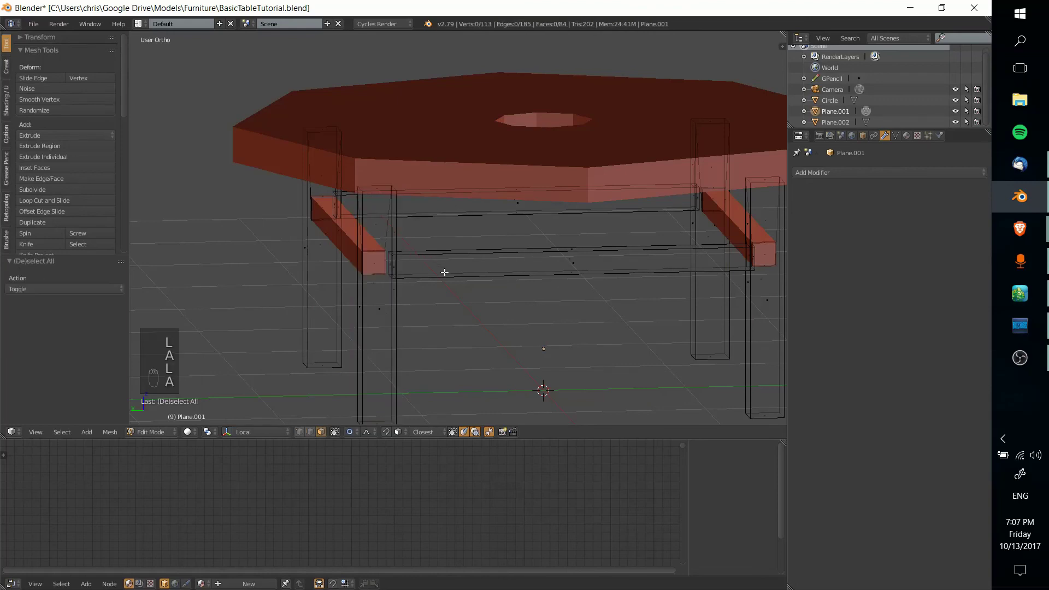
{"action": "key", "text": "l"}
{"action": "middle_click_drag", "start_coordinate": [579, 268], "coordinate": [515, 269]}
{"action": "scroll", "coordinate": [516, 270], "scroll_direction": "up", "scroll_amount": 4}
Try moving the crossbar along X, then cancel so it stays in its original position.
{"action": "key", "text": "g"}
{"action": "key", "text": "x"}
{"action": "key", "text": "g"}
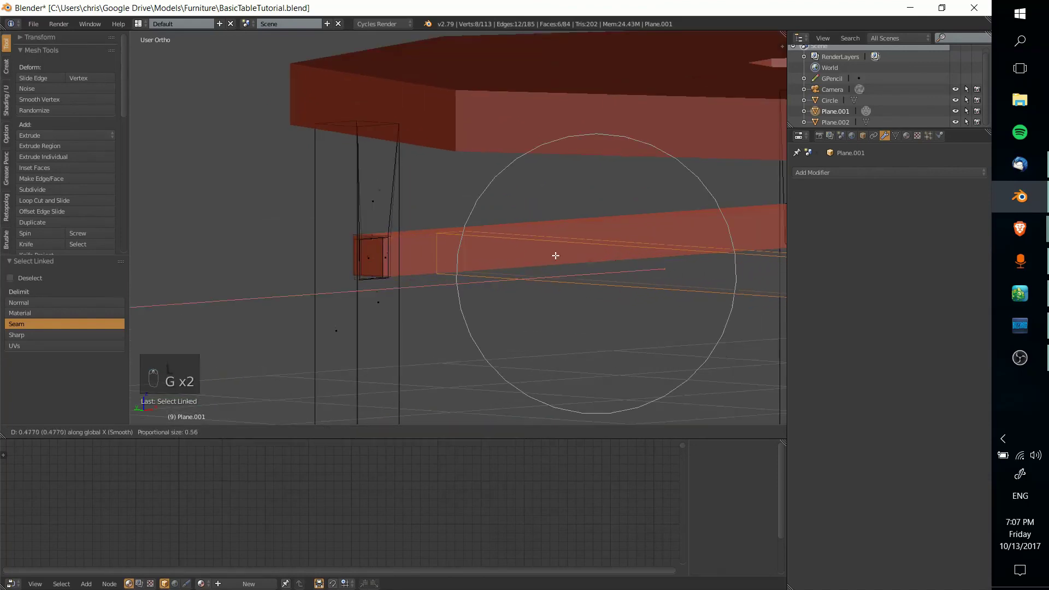
{"action": "right_click", "coordinate": [441, 274]}
{"action": "key", "text": "g"}
{"action": "key", "text": "x"}
{"action": "key", "text": "g"}
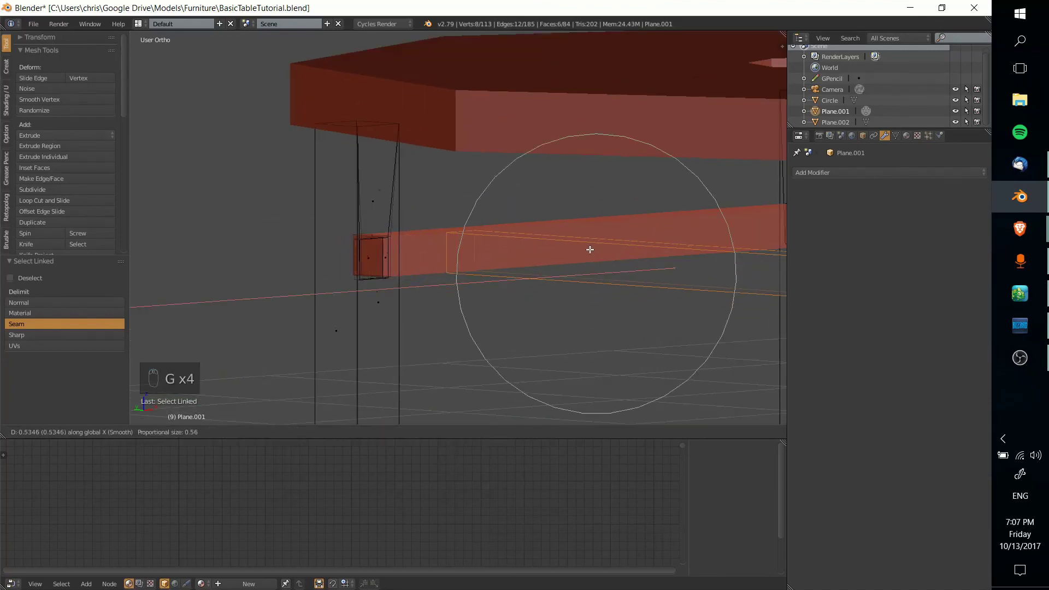
{"action": "right_click", "coordinate": [457, 274]}
Back in Object Mode, inspect the joined crossbars where they pass through the legs.
{"action": "key", "text": "Tab"}
{"action": "middle_click_drag", "start_coordinate": [355, 251], "coordinate": [619, 231]}
{"action": "scroll", "coordinate": [484, 267], "scroll_direction": "down", "scroll_amount": 6}
{"action": "scroll", "coordinate": [566, 262], "scroll_direction": "up", "scroll_amount": 3}
{"action": "scroll", "coordinate": [619, 231], "scroll_direction": "up", "scroll_amount": 2}
{"action": "middle_click_drag", "start_coordinate": [382, 218], "coordinate": [579, 241]}
{"action": "key", "text": "Tab"}
{"action": "key", "text": "Tab"}
{"action": "key", "text": "Tab"}
{"action": "key", "text": "Tab"}
{"action": "scroll", "coordinate": [513, 206], "scroll_direction": "down", "scroll_amount": 3}
Select the Circle tabletop and inspect where the legs meet its underside.
{"action": "scroll", "coordinate": [500, 234], "scroll_direction": "up", "scroll_amount": 2}
{"action": "key", "text": "Tab"}
{"action": "key", "text": "Tab"}
{"action": "key", "text": "Tab"}
{"action": "right_click", "coordinate": [567, 221]}
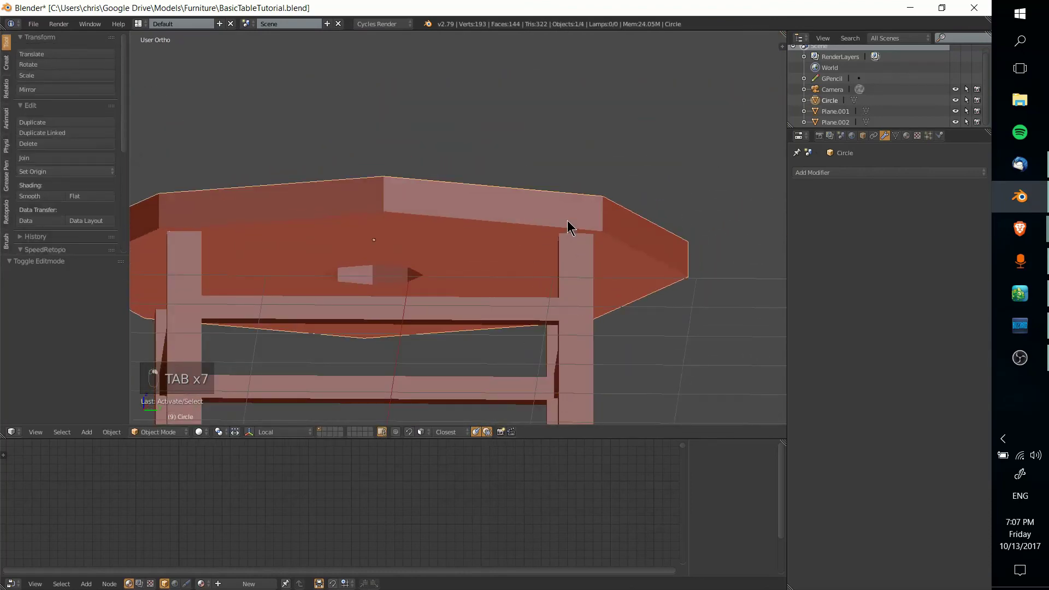
{"action": "key", "text": "g"}
{"action": "left_click", "coordinate": [567, 231]}
{"action": "key", "text": "Tab"}
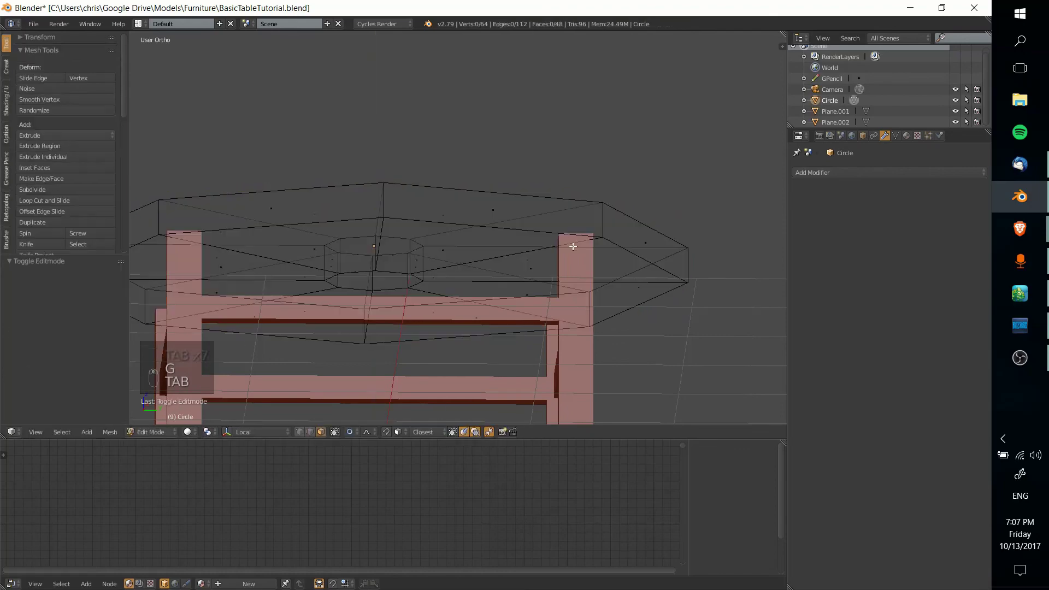
{"action": "middle_click_drag", "start_coordinate": [574, 250], "coordinate": [535, 218]}
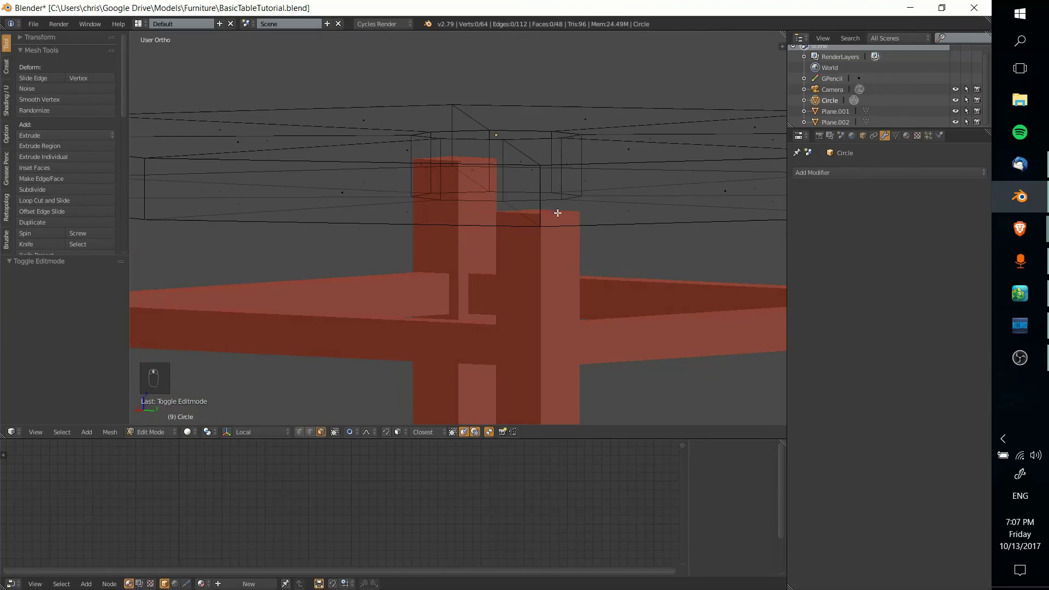
{"action": "scroll", "coordinate": [542, 278], "scroll_direction": "down", "scroll_amount": 5}
{"action": "middle_click_drag", "start_coordinate": [543, 258], "coordinate": [486, 198]}
{"action": "key", "text": "Tab"}
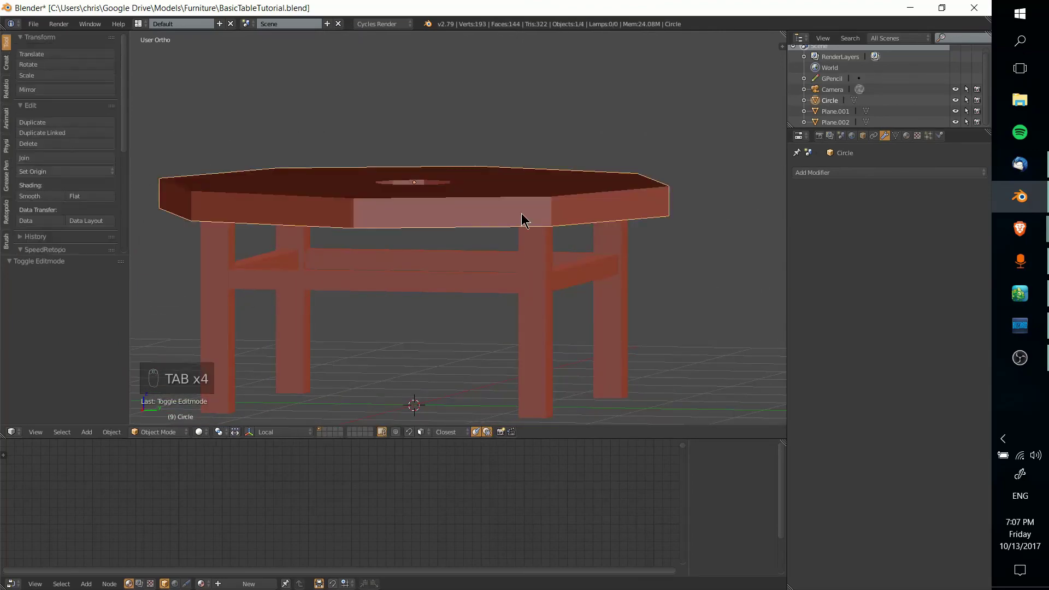
Add a Boolean Difference modifier to the Circle using Plane.001 as the cutter.
{"action": "left_click", "coordinate": [823, 172]}
{"action": "left_click", "coordinate": [789, 219]}
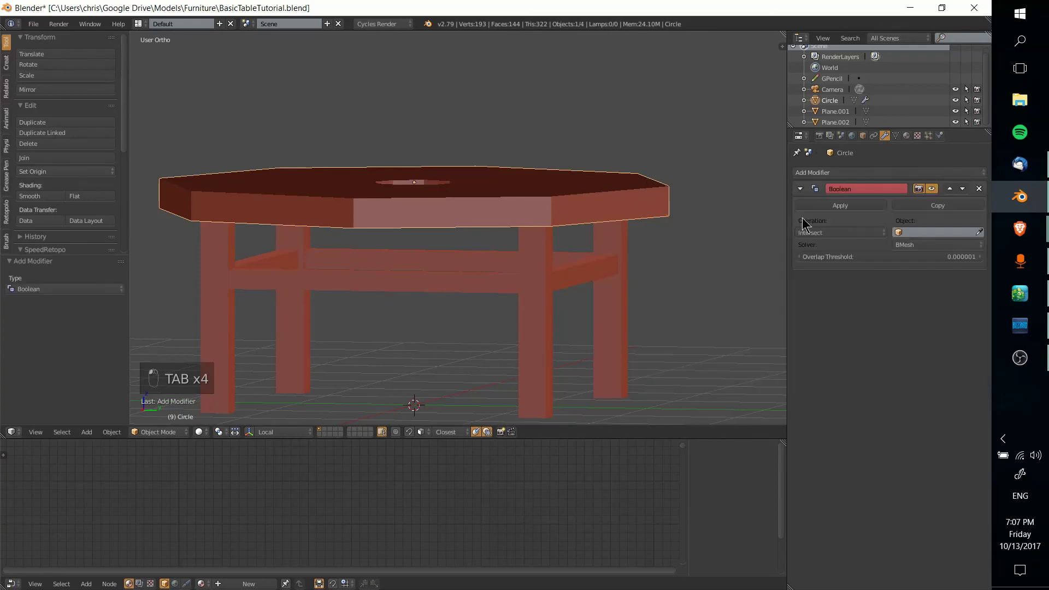
{"action": "left_click", "coordinate": [860, 233]}
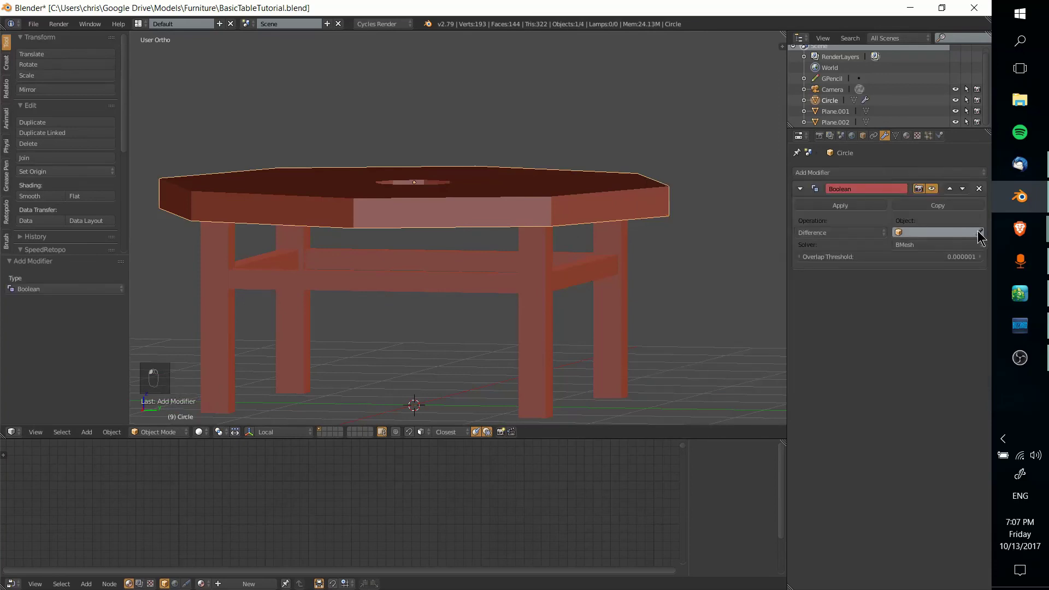
{"action": "left_click", "coordinate": [530, 254]}
{"action": "left_click", "coordinate": [550, 261]}
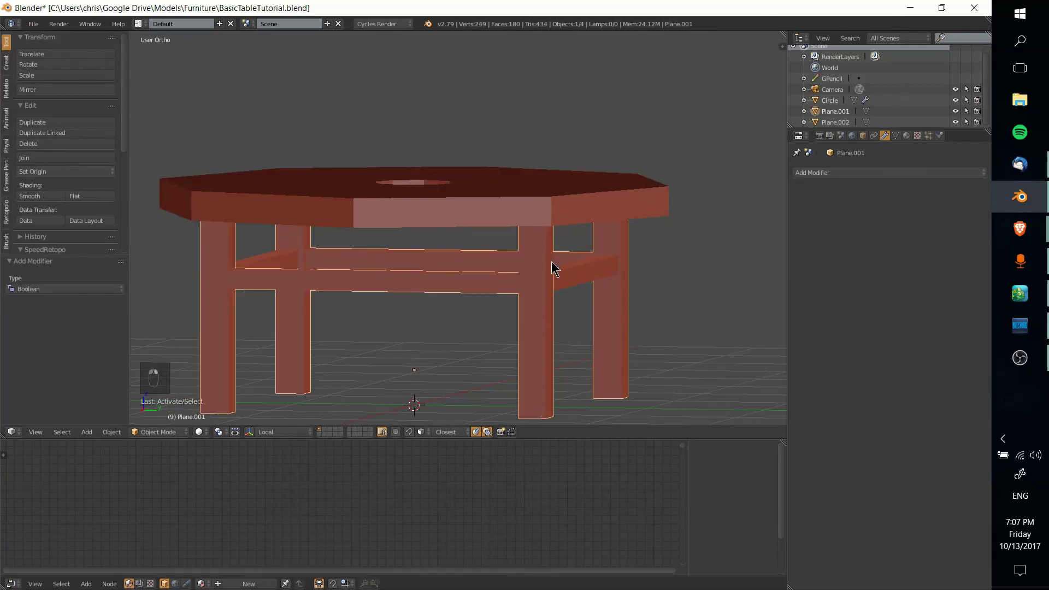
Hide the legs to check the cut from below, then undo and select Plane.002.
{"action": "key", "text": "h"}
{"action": "middle_click_drag", "start_coordinate": [563, 293], "coordinate": [499, 284]}
{"action": "middle_click_drag", "start_coordinate": [562, 285], "coordinate": [483, 312]}
{"action": "scroll", "coordinate": [520, 223], "scroll_direction": "up", "scroll_amount": 3}
{"action": "scroll", "coordinate": [557, 253], "scroll_direction": "down", "scroll_amount": 3}
{"action": "key", "text": "ctrl+z"}
{"action": "right_click", "coordinate": [483, 312]}
{"action": "scroll", "coordinate": [483, 312], "scroll_direction": "up", "scroll_amount": 2}
Apply the Circle's Boolean cut and join the tabletop, legs and crossbars into one object.
{"action": "right_click", "coordinate": [502, 218]}
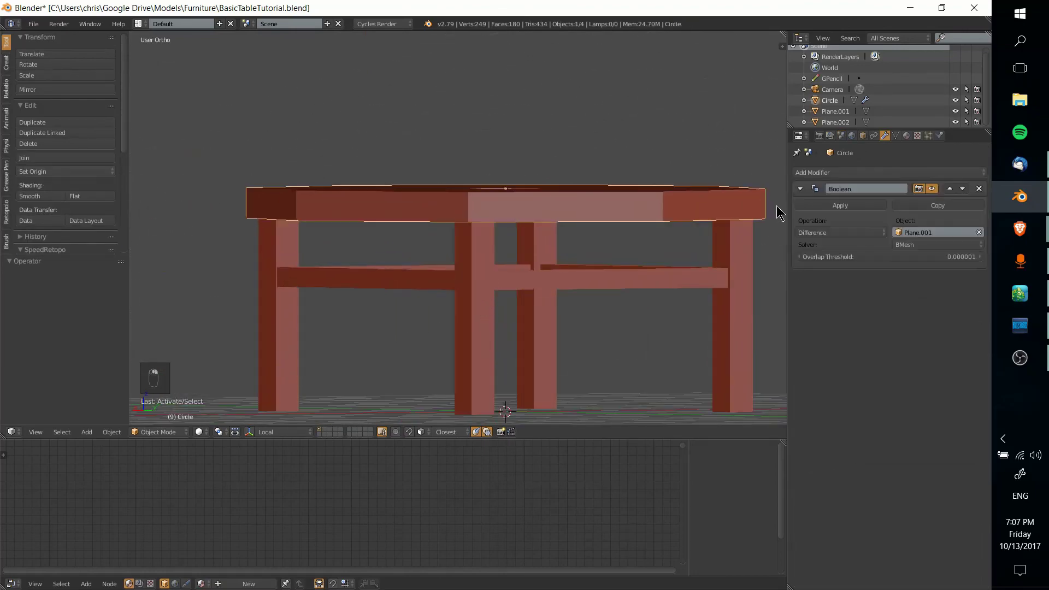
{"action": "left_click", "coordinate": [829, 199]}
{"action": "right_click", "coordinate": [488, 271], "text": "shift"}
{"action": "right_click", "coordinate": [544, 277], "text": "shift"}
{"action": "key", "text": "ctrl+j"}
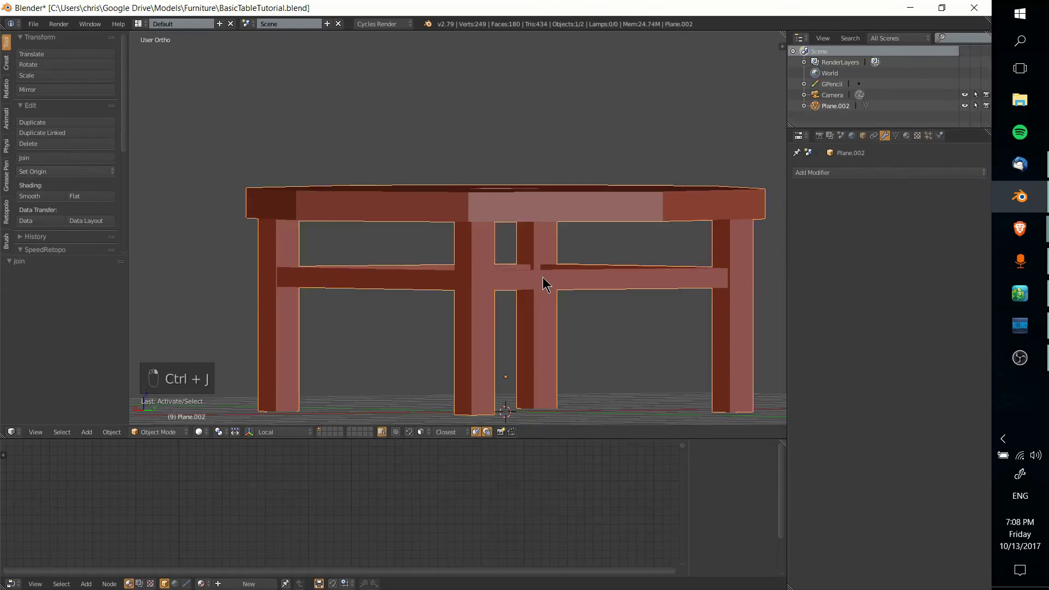
Inspect the joined table mesh in Edit Mode from perspective and top-down views.
{"action": "key", "text": "Tab"}
{"action": "key", "text": "a"}
{"action": "key", "text": "a"}
{"action": "mouse_move", "coordinate": [549, 286]}
{"action": "middle_mouse_down"}
{"action": "mouse_move", "coordinate": [553, 265]}
{"action": "mouse_move", "coordinate": [555, 279]}
{"action": "mouse_move", "coordinate": [600, 276]}
{"action": "mouse_move", "coordinate": [533, 257]}
{"action": "mouse_move", "coordinate": [569, 323]}
{"action": "mouse_move", "coordinate": [520, 300]}
{"action": "mouse_move", "coordinate": [548, 314]}
{"action": "mouse_move", "coordinate": [546, 303]}
{"action": "middle_mouse_up"}
{"action": "key", "text": "Tab"}
{"action": "key", "text": "Tab"}
{"action": "middle_click_drag", "start_coordinate": [405, 264], "coordinate": [504, 316]}
{"action": "key", "text": "Tab"}
{"action": "scroll", "coordinate": [516, 260], "scroll_direction": "up", "scroll_amount": 3}
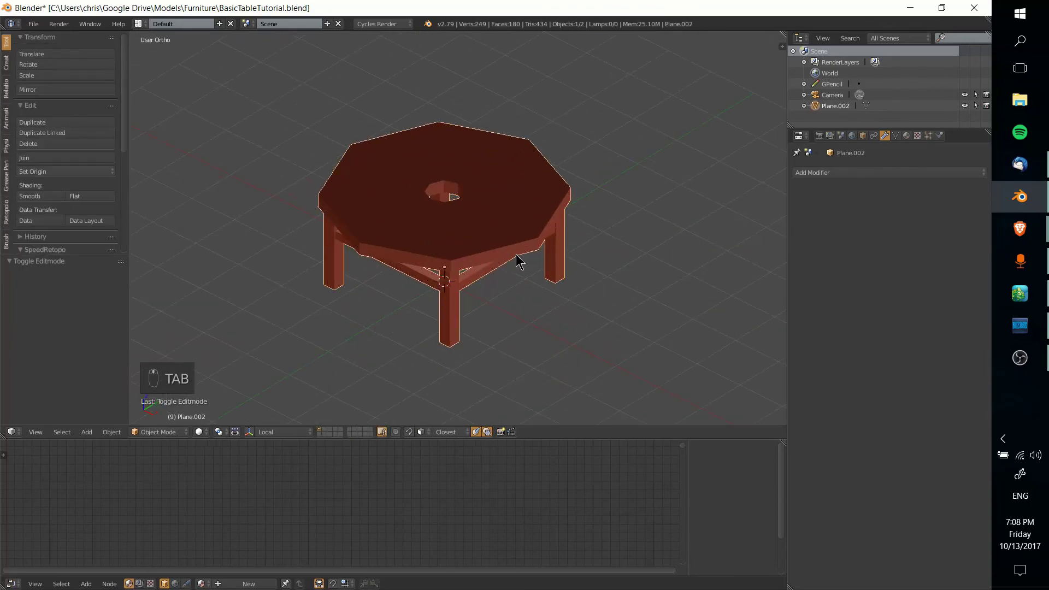
{"action": "middle_click_drag", "start_coordinate": [516, 260], "coordinate": [530, 284]}
{"action": "key", "text": "Tab"}
{"action": "key", "text": "Tab"}
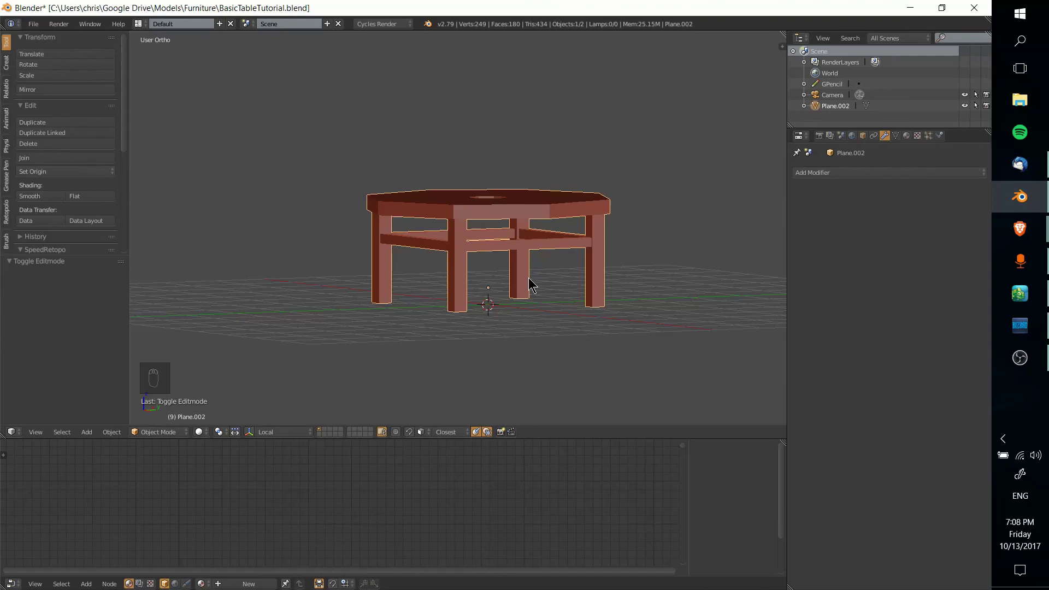